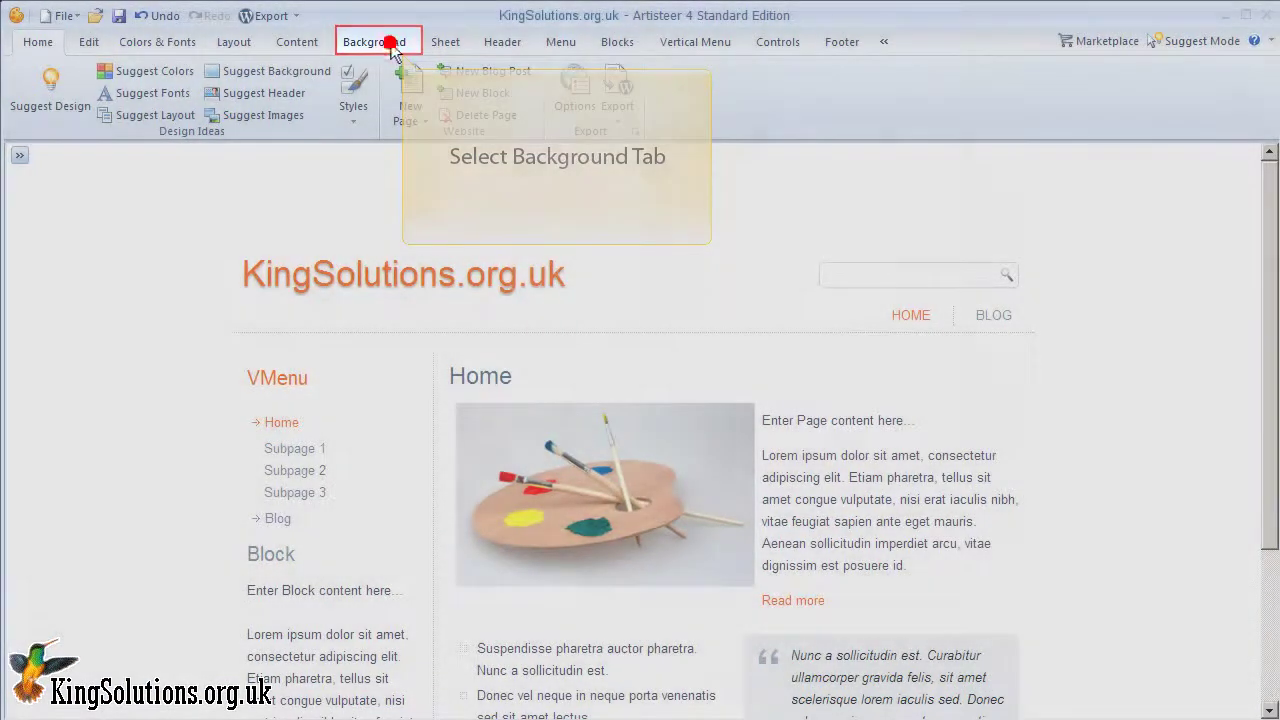
# - Open the Page Background options from the Background group's corner launcher
pyautogui.click(392, 45)
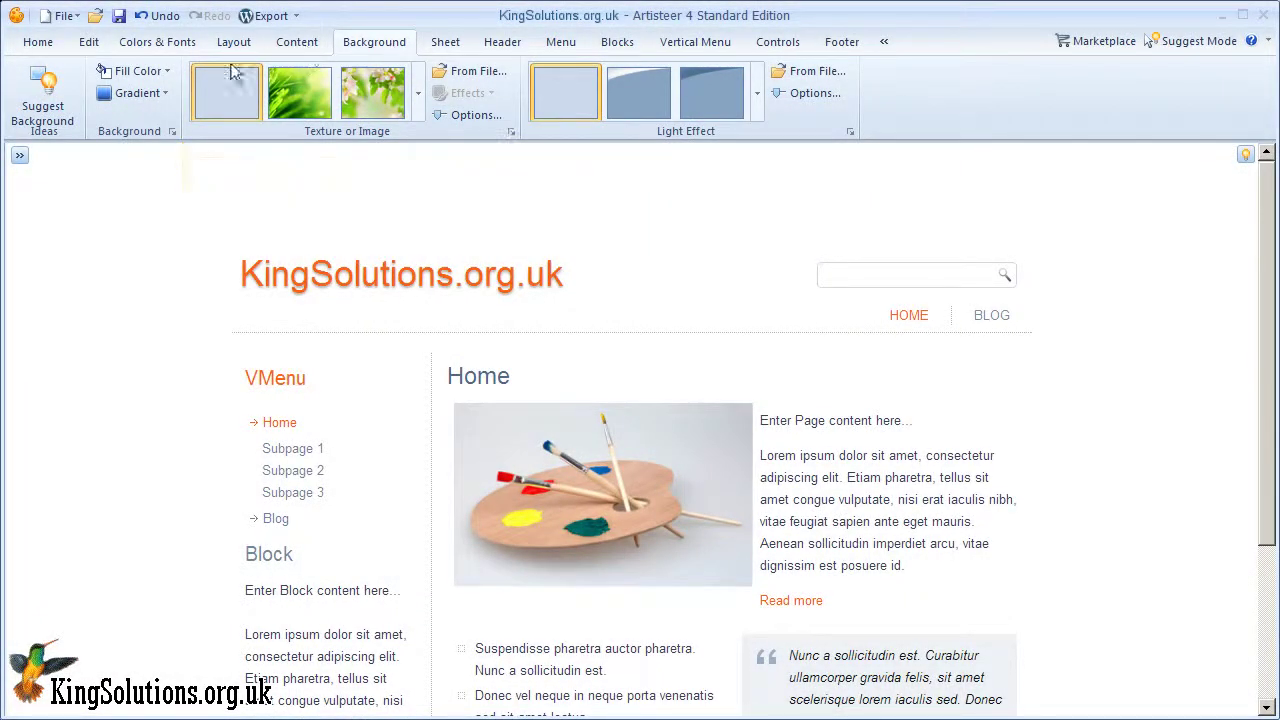
# - Review the Page Background Texture and Glare settings, then close the panel
pyautogui.click(173, 131)
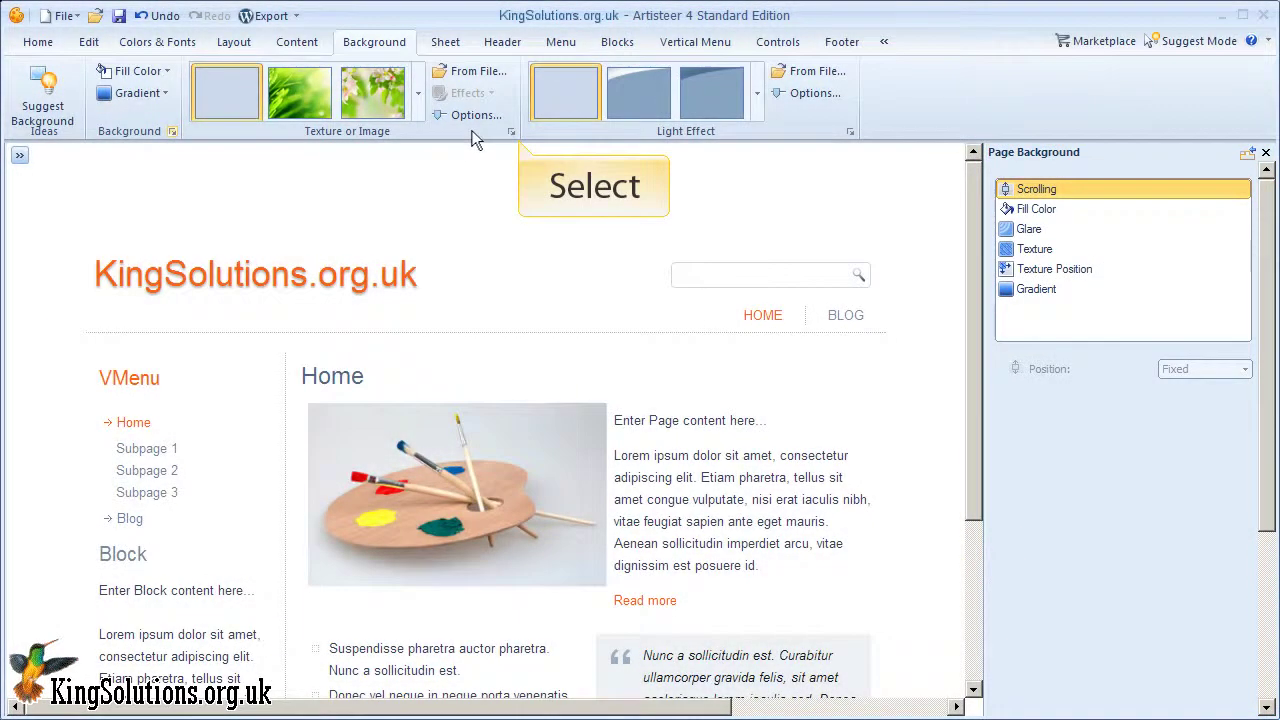
pyautogui.click(509, 131)
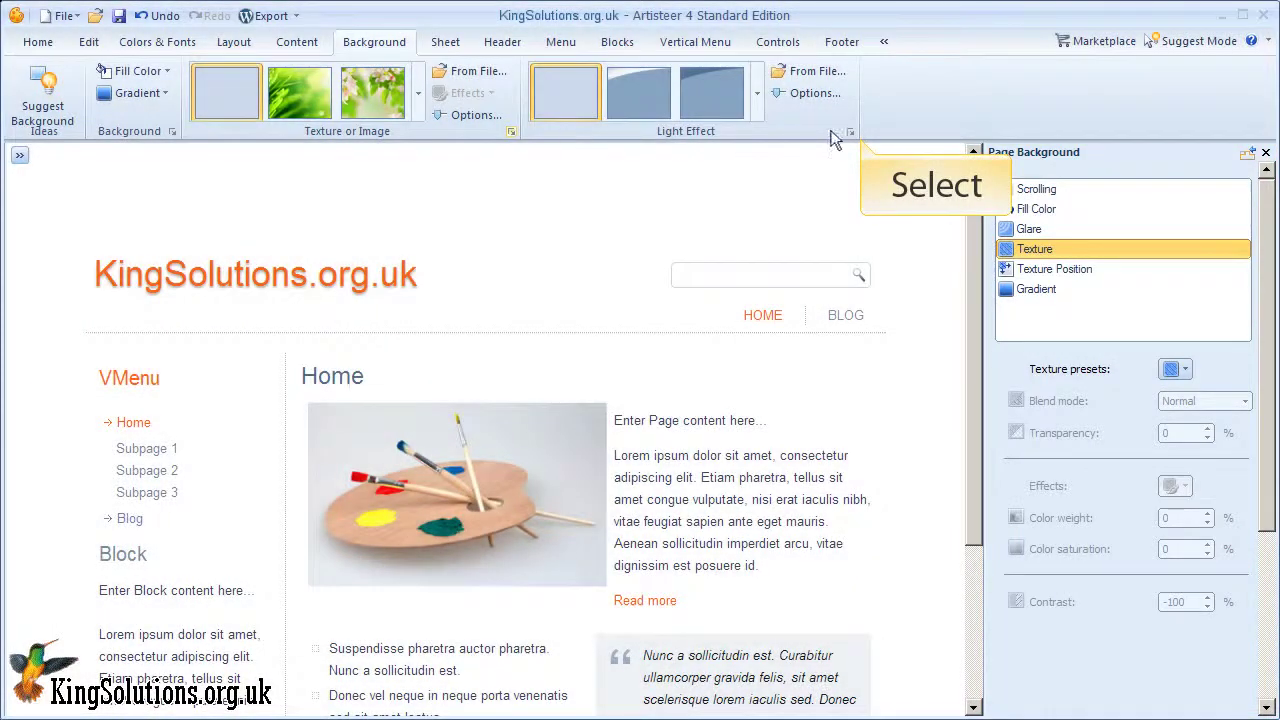
pyautogui.click(850, 131)
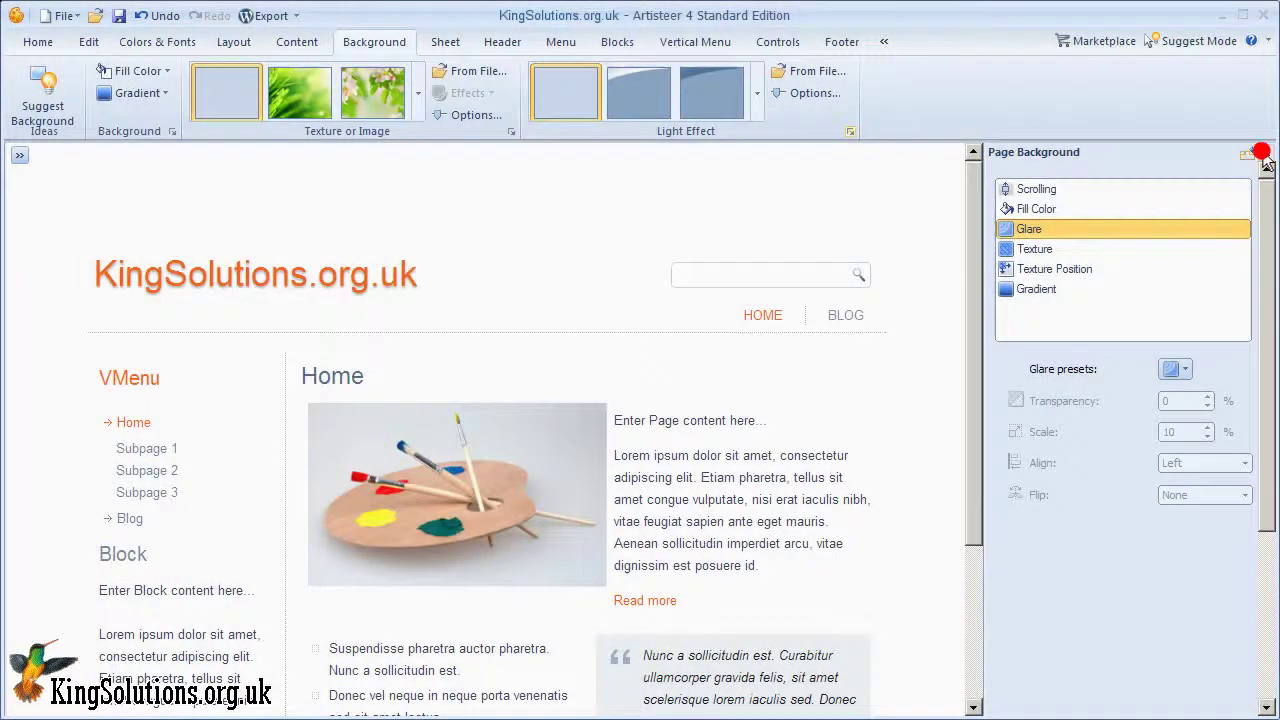
pyautogui.click(1265, 153)
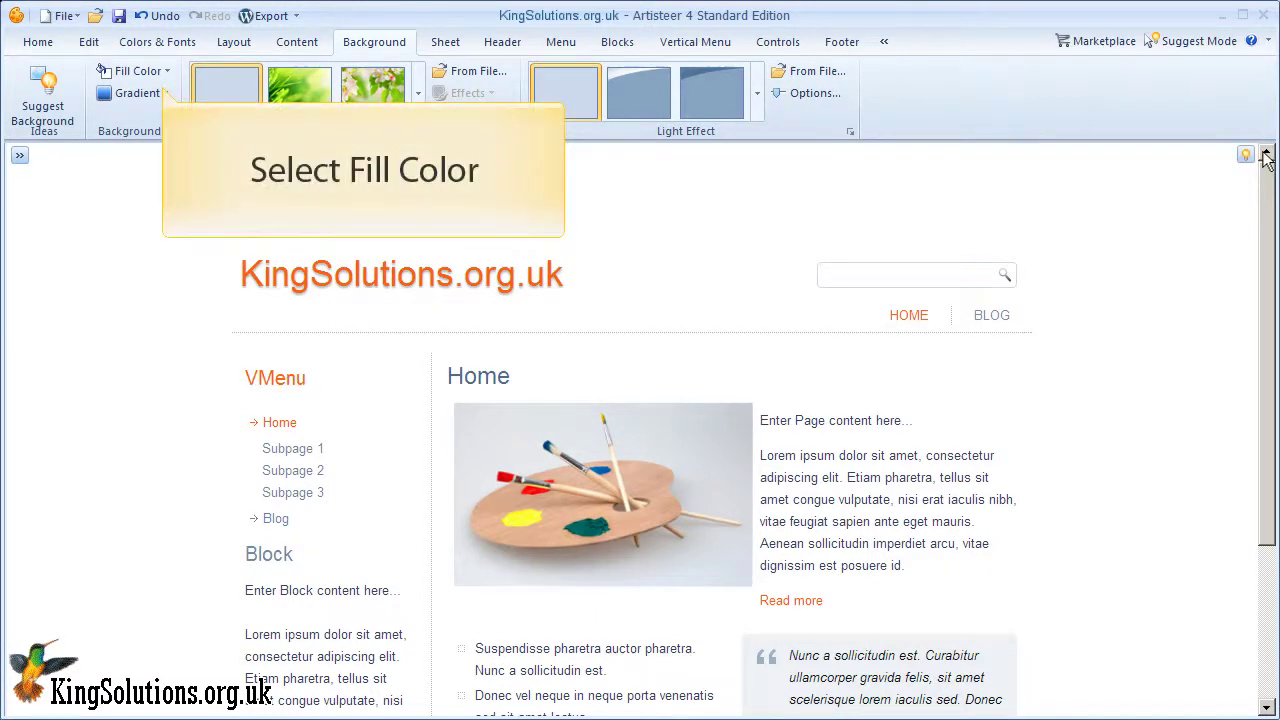
# - Try a theme colour, then a custom cyan, as the page background fill
pyautogui.click(137, 71)
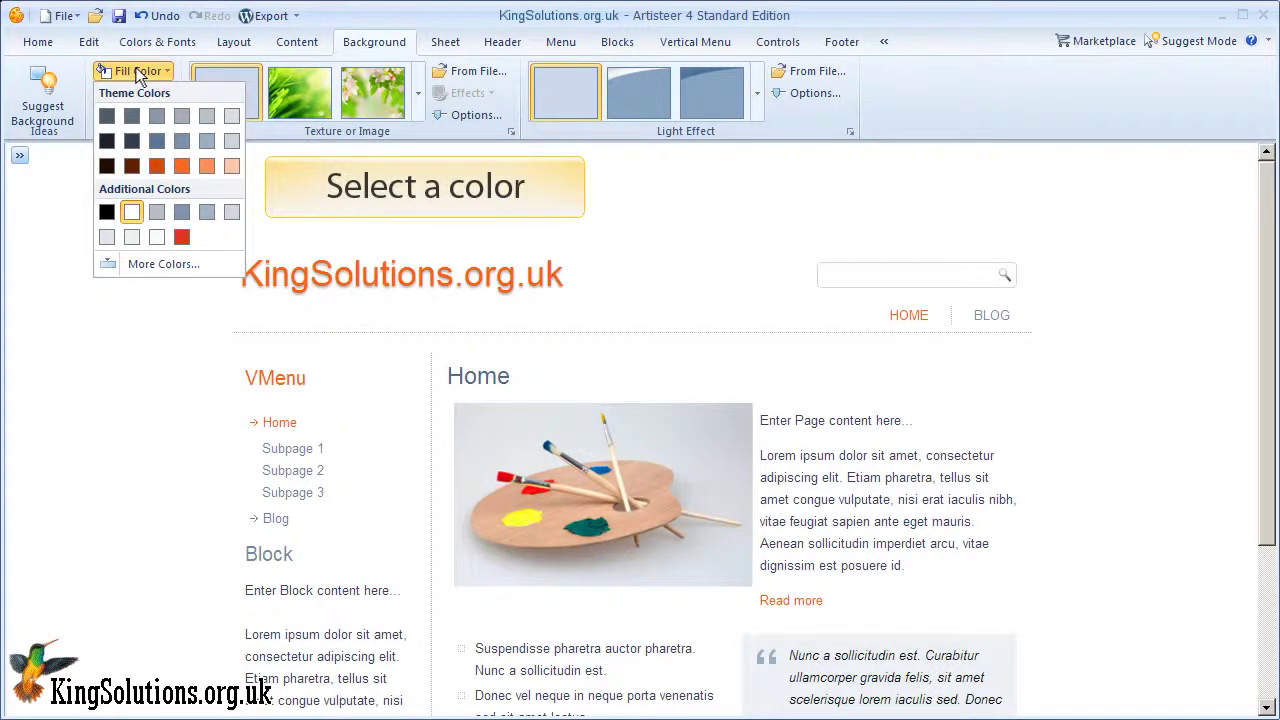
pyautogui.click(181, 117)
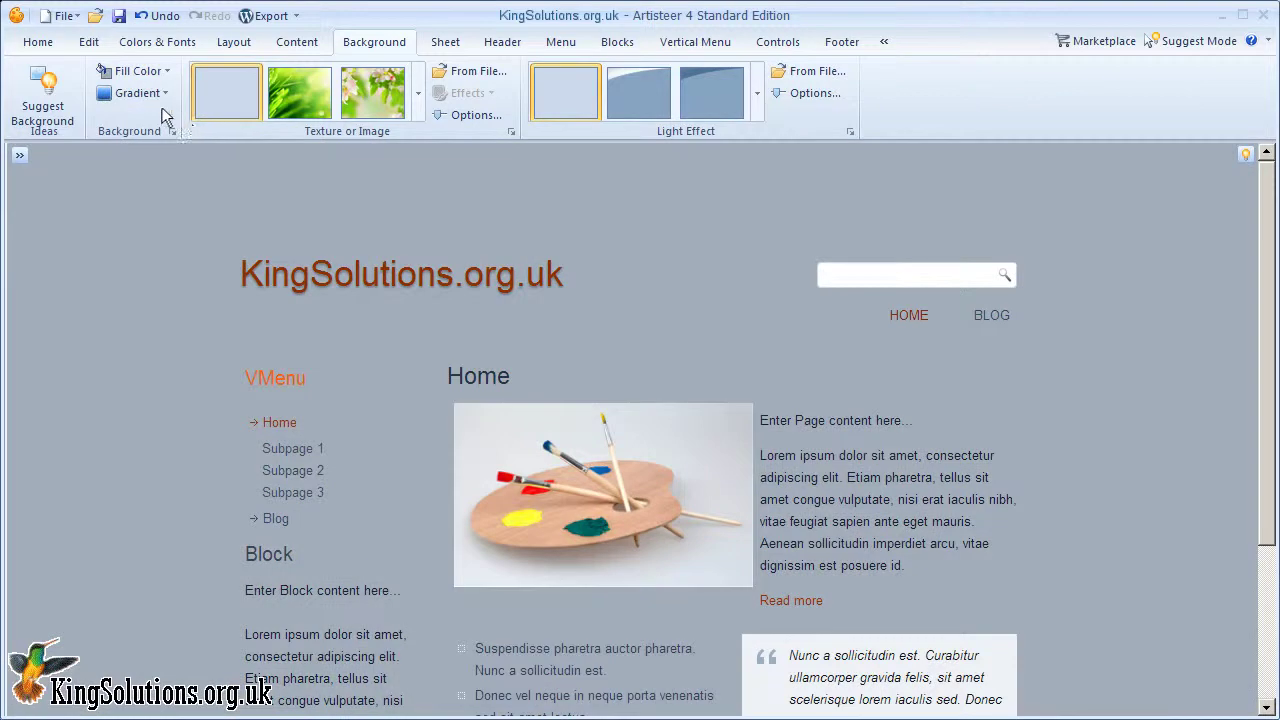
pyautogui.click(149, 71)
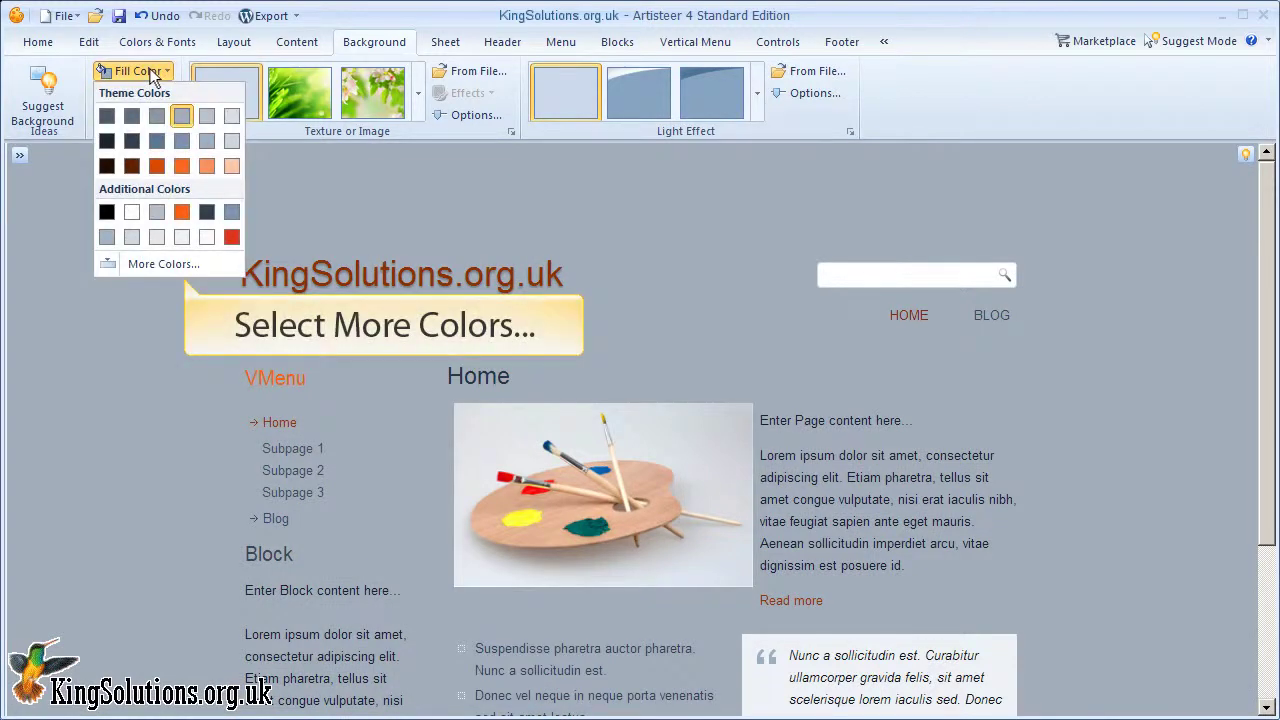
pyautogui.click(165, 264)
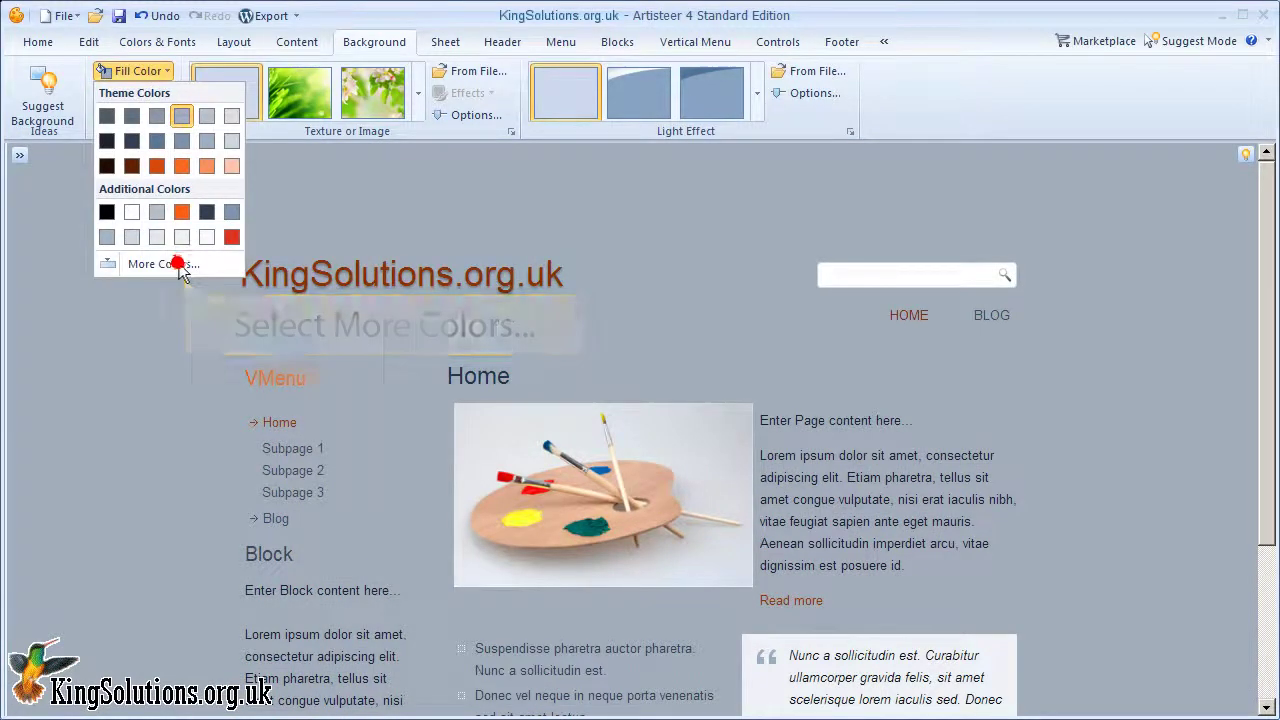
pyautogui.click(321, 350)
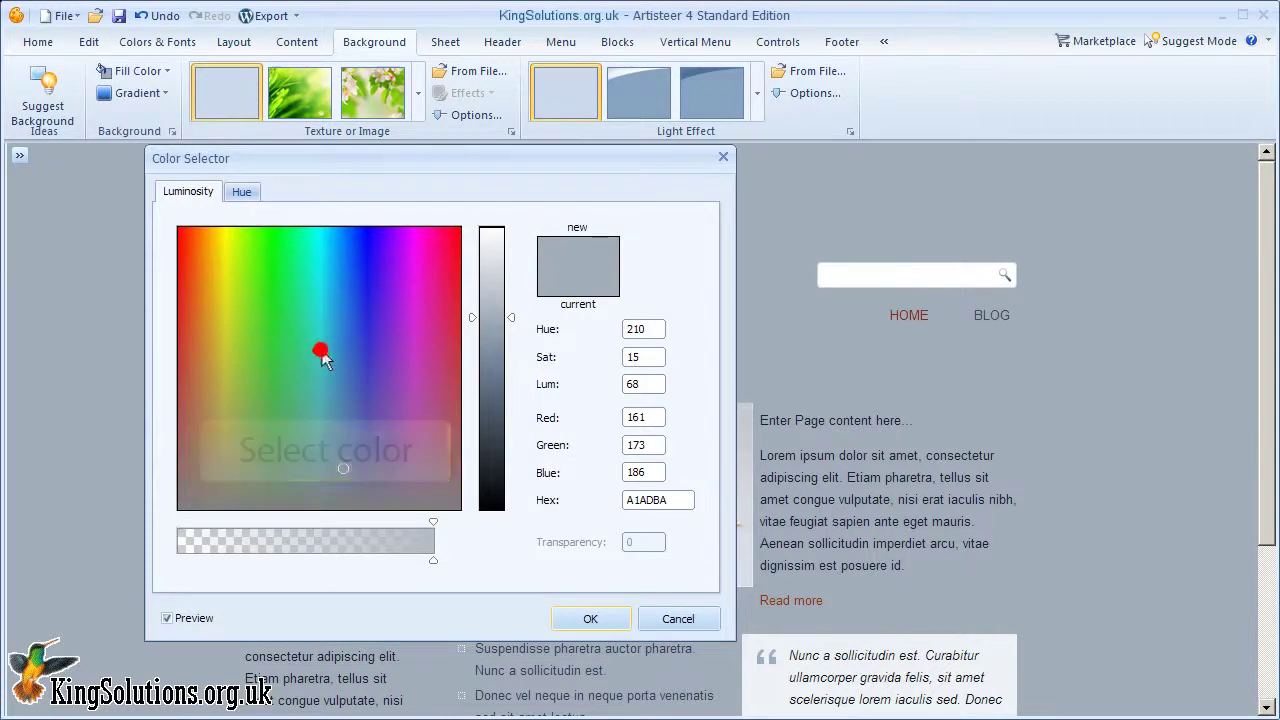
pyautogui.click(590, 618)
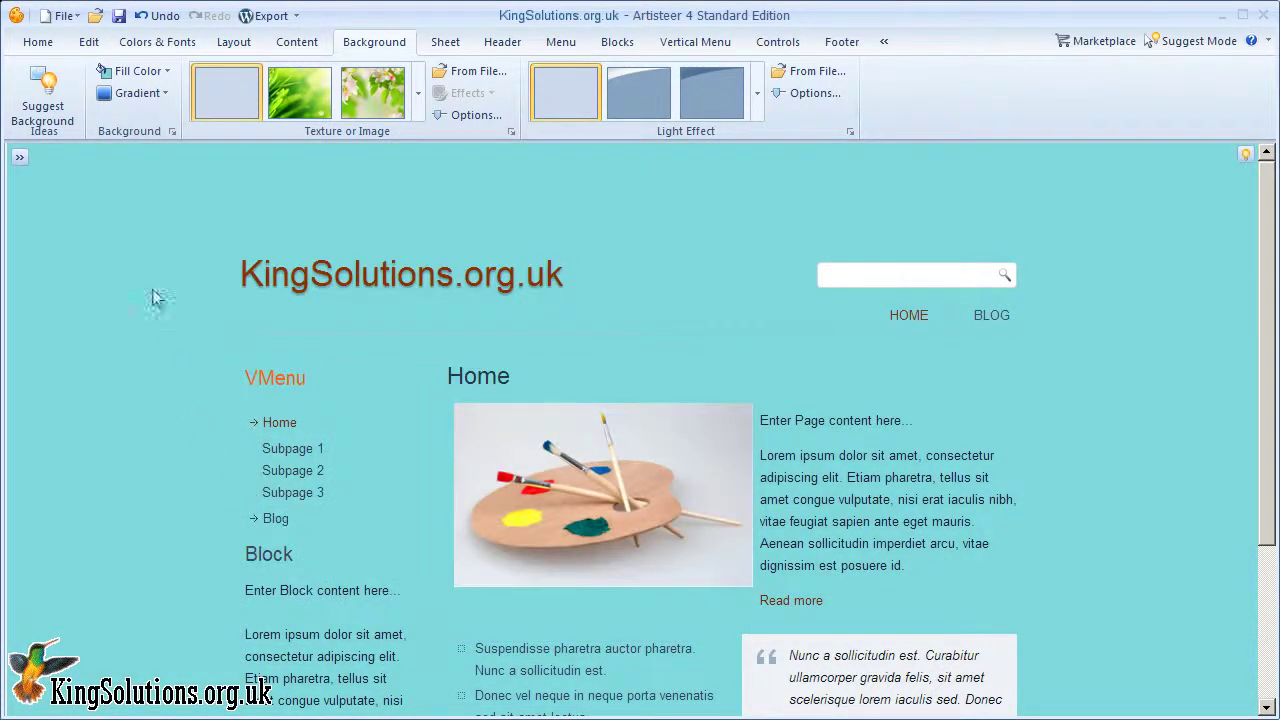
# - Sample the site title's dark brown (8C3103) as the page background fill colour
pyautogui.click(130, 74)
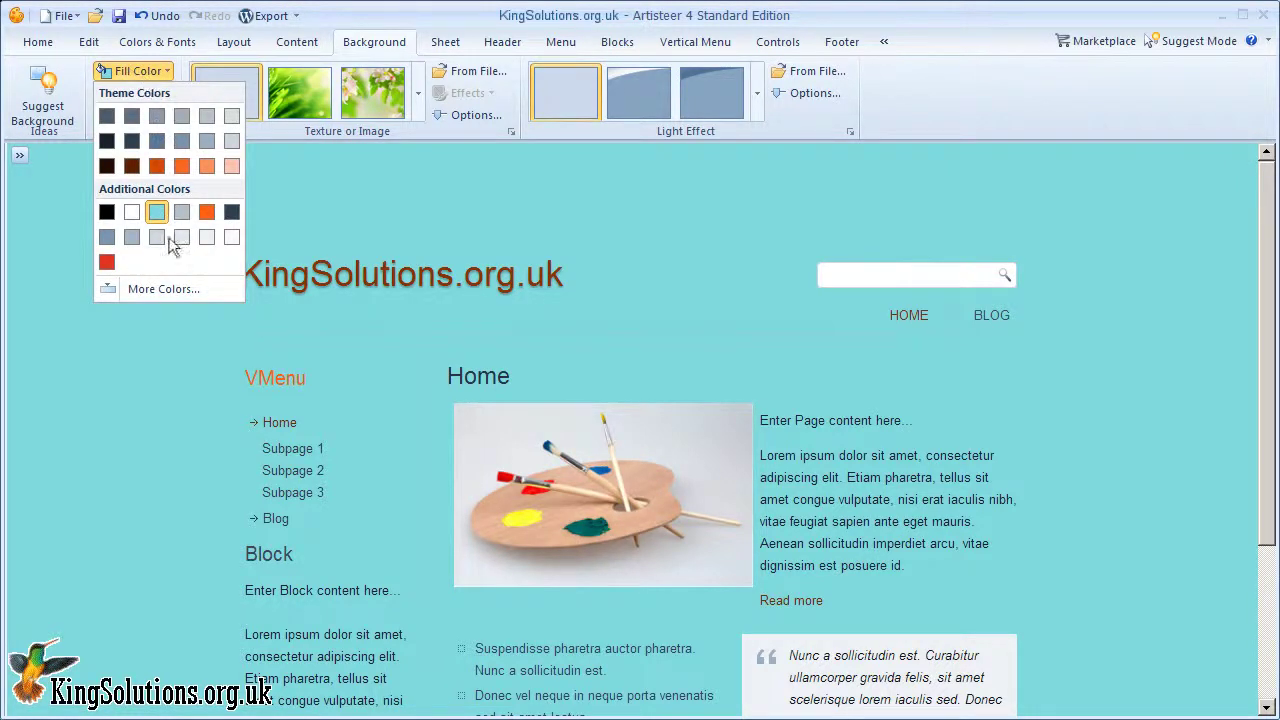
pyautogui.click(168, 289)
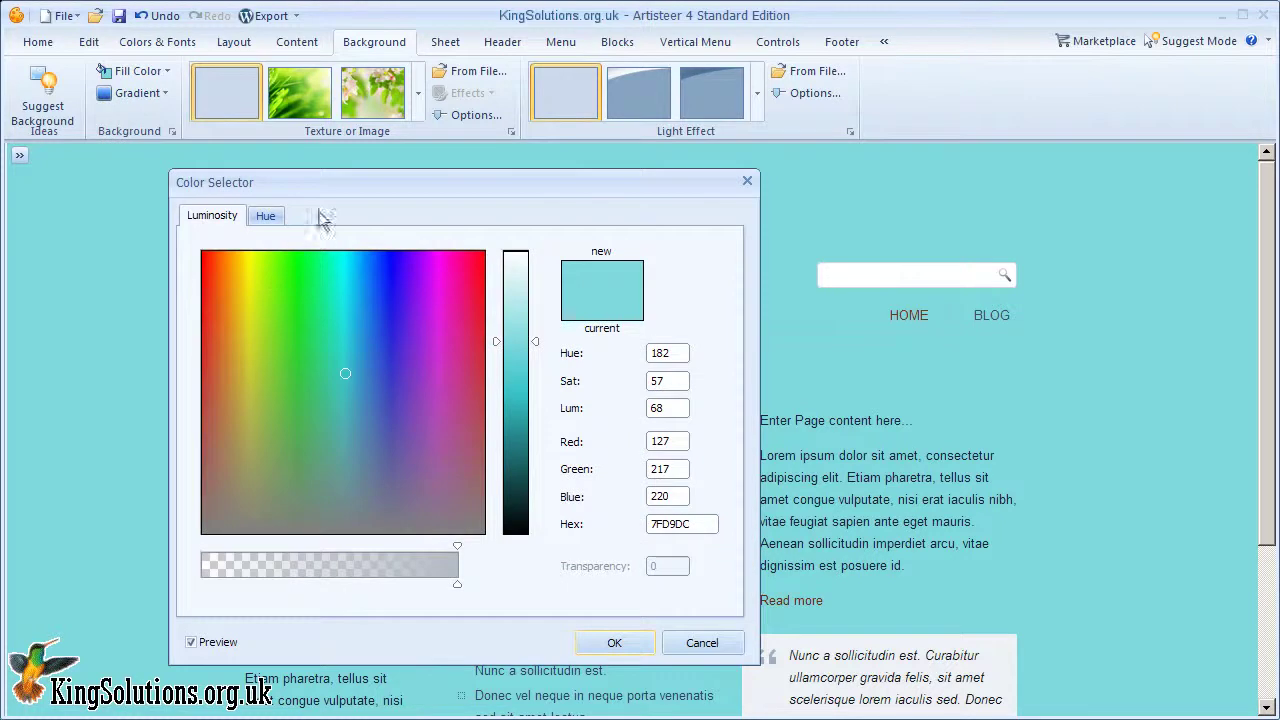
pyautogui.click(322, 184)
pyautogui.moveTo(324, 186); pyautogui.dragTo(729, 185)
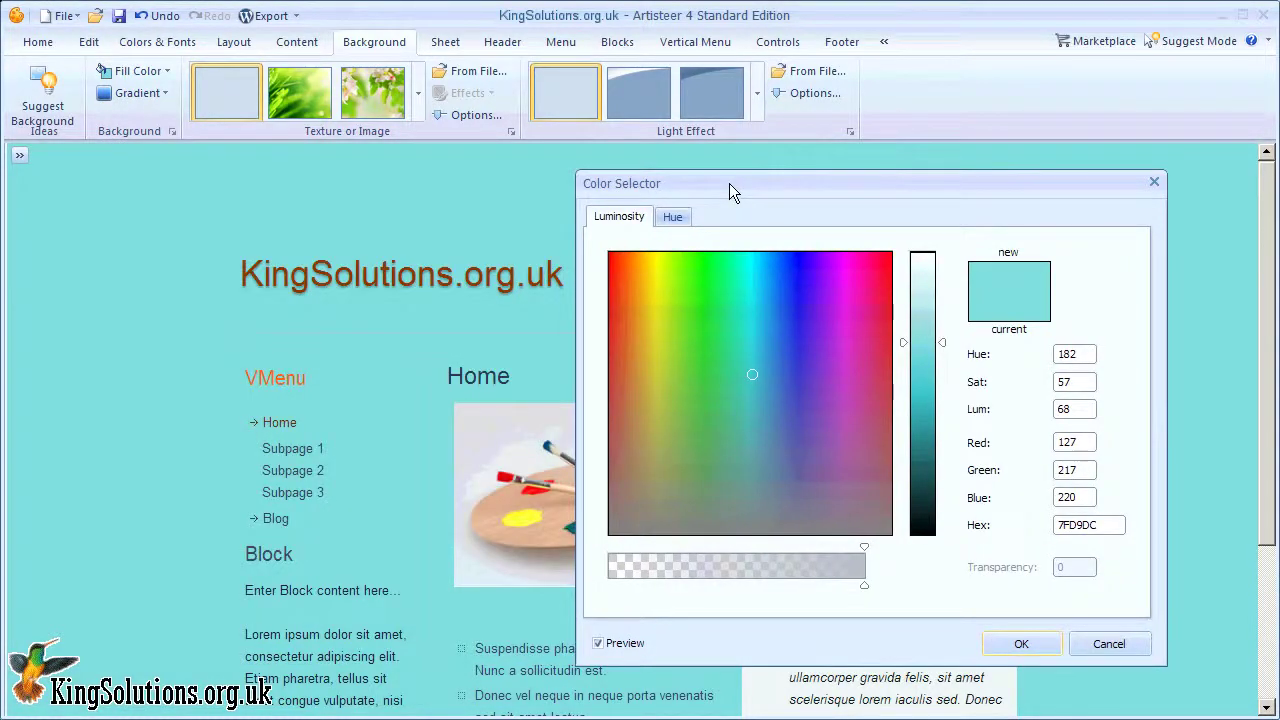
pyautogui.press('ctrl')
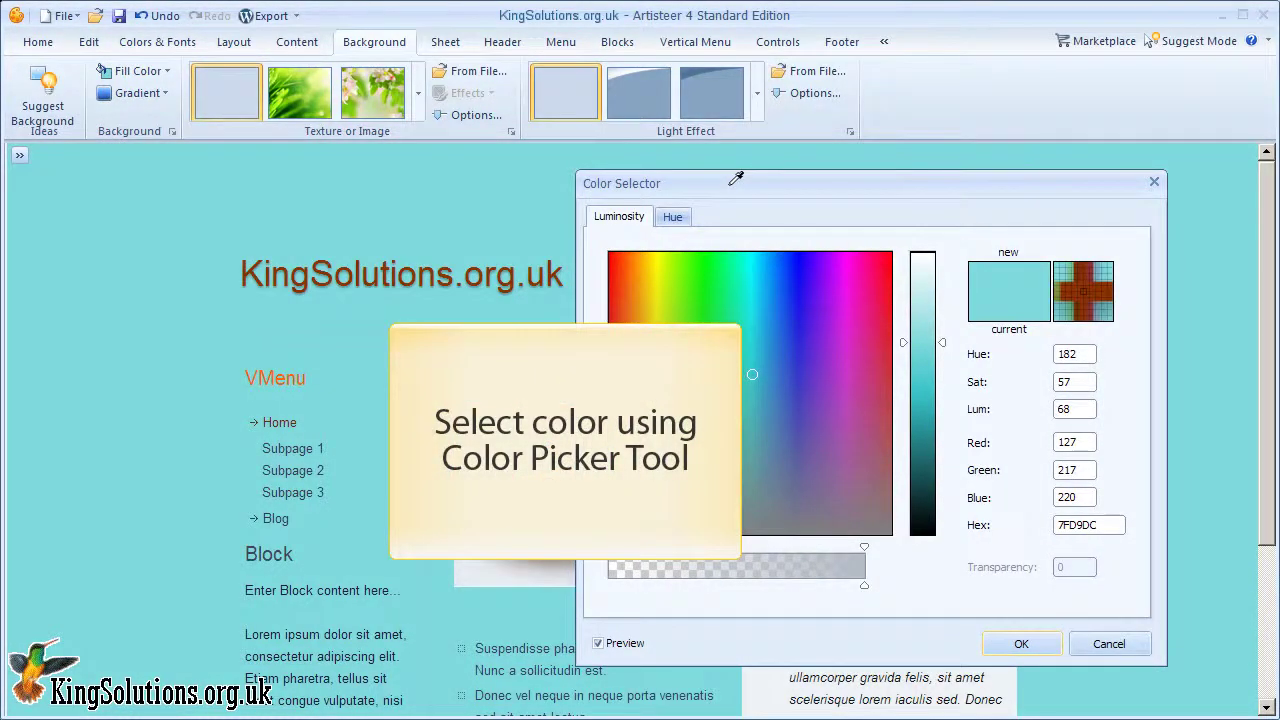
pyautogui.click(389, 273)
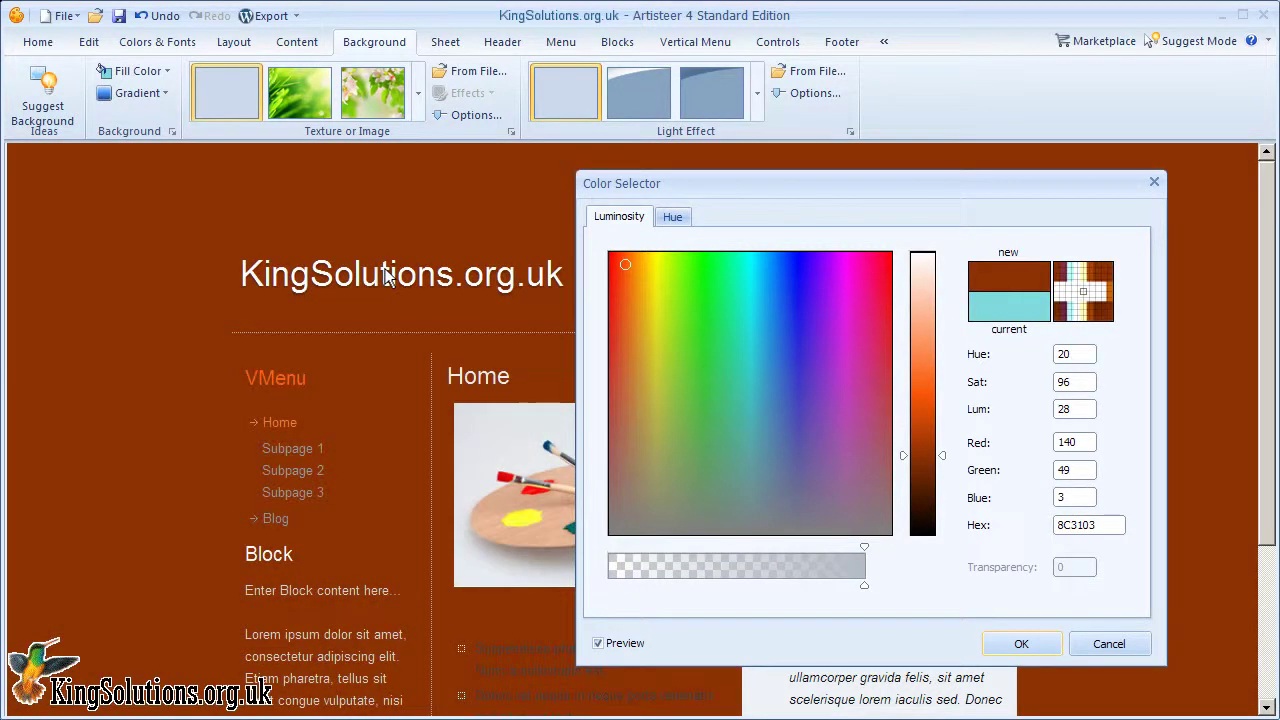
pyautogui.click(1018, 643)
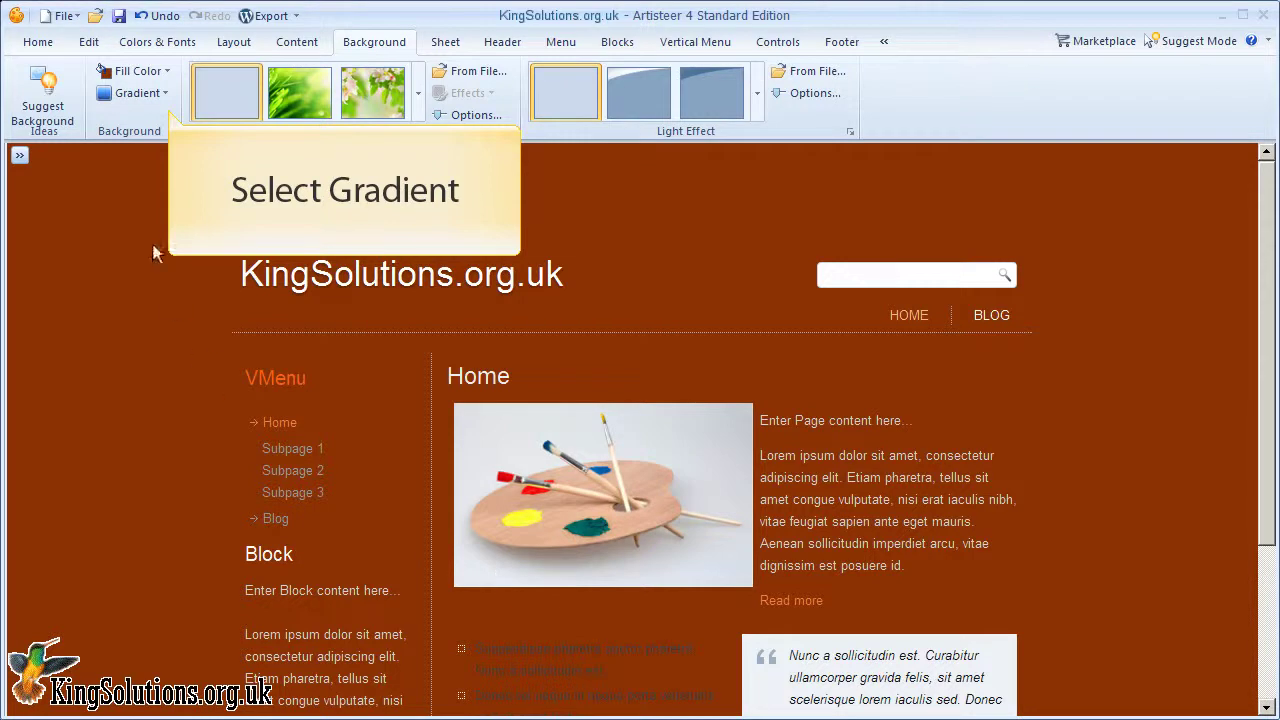
# - Preview the Dark to Light and first Light to Dark background gradient presets
pyautogui.click(134, 92)
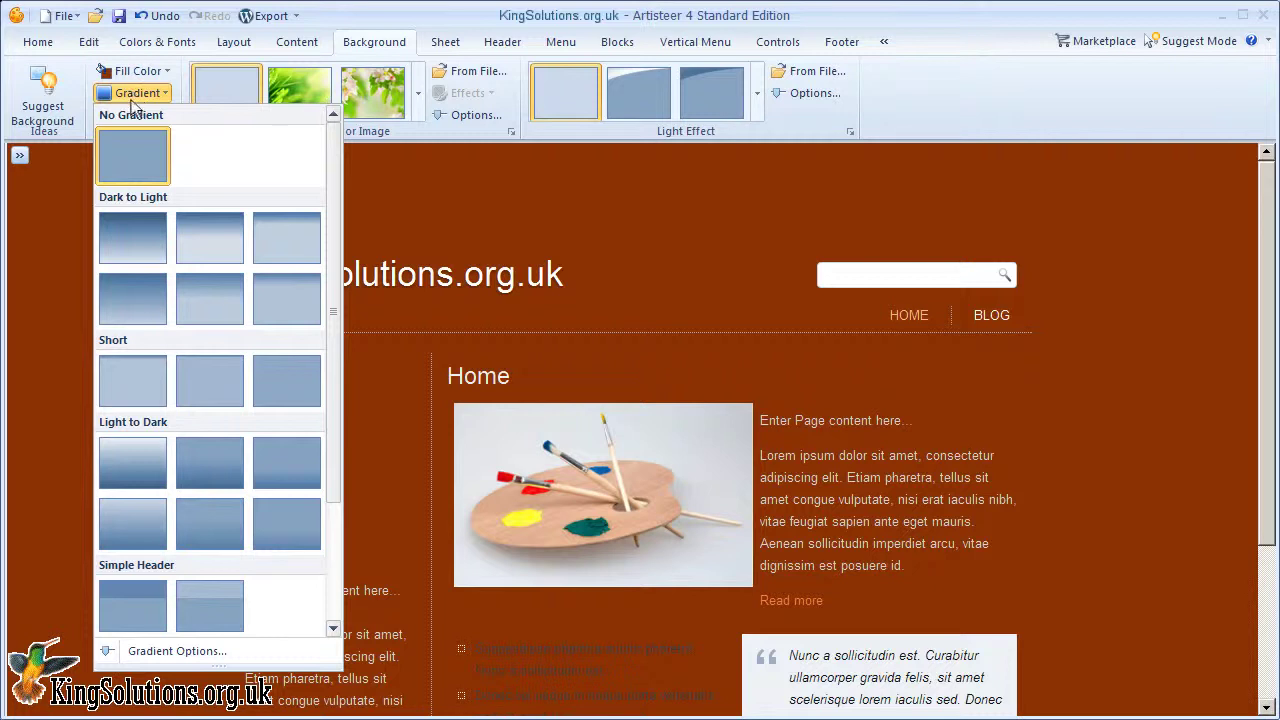
pyautogui.click(130, 294)
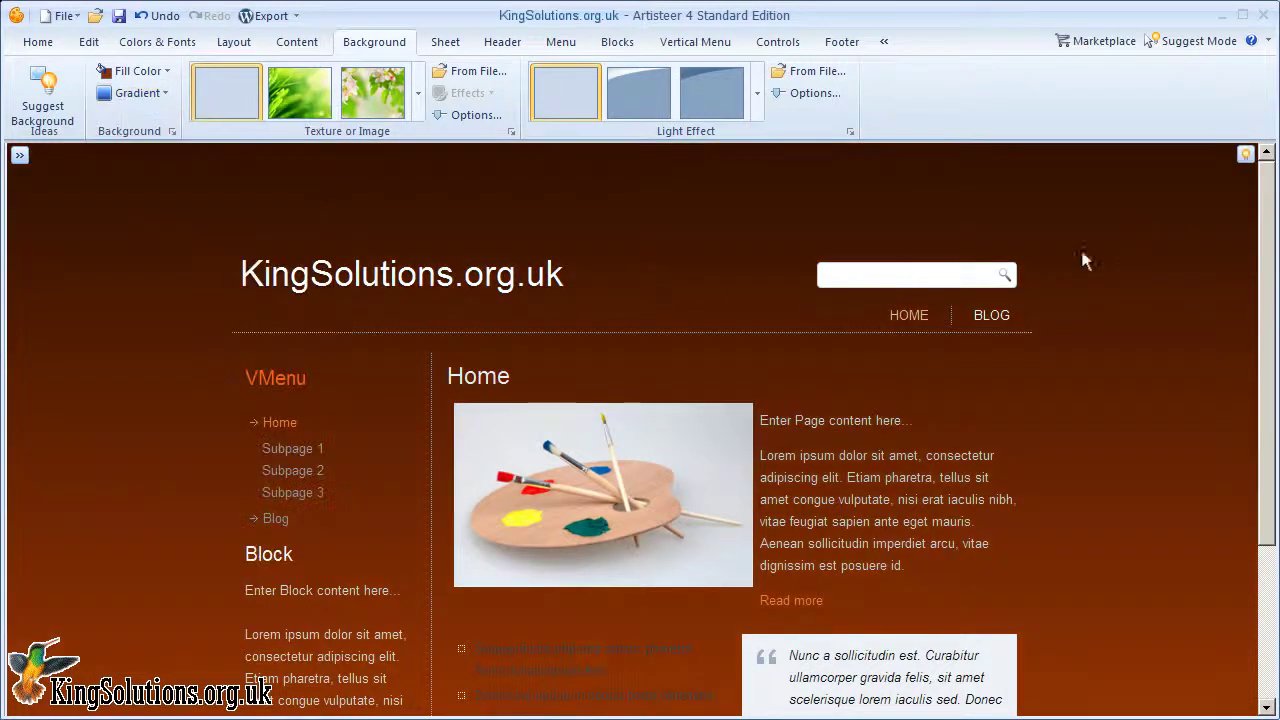
pyautogui.moveTo(1262, 192)
pyautogui.mouseDown()
pyautogui.moveTo(1262, 333)
pyautogui.moveTo(1262, 170)
pyautogui.mouseUp()
pyautogui.click(134, 92)
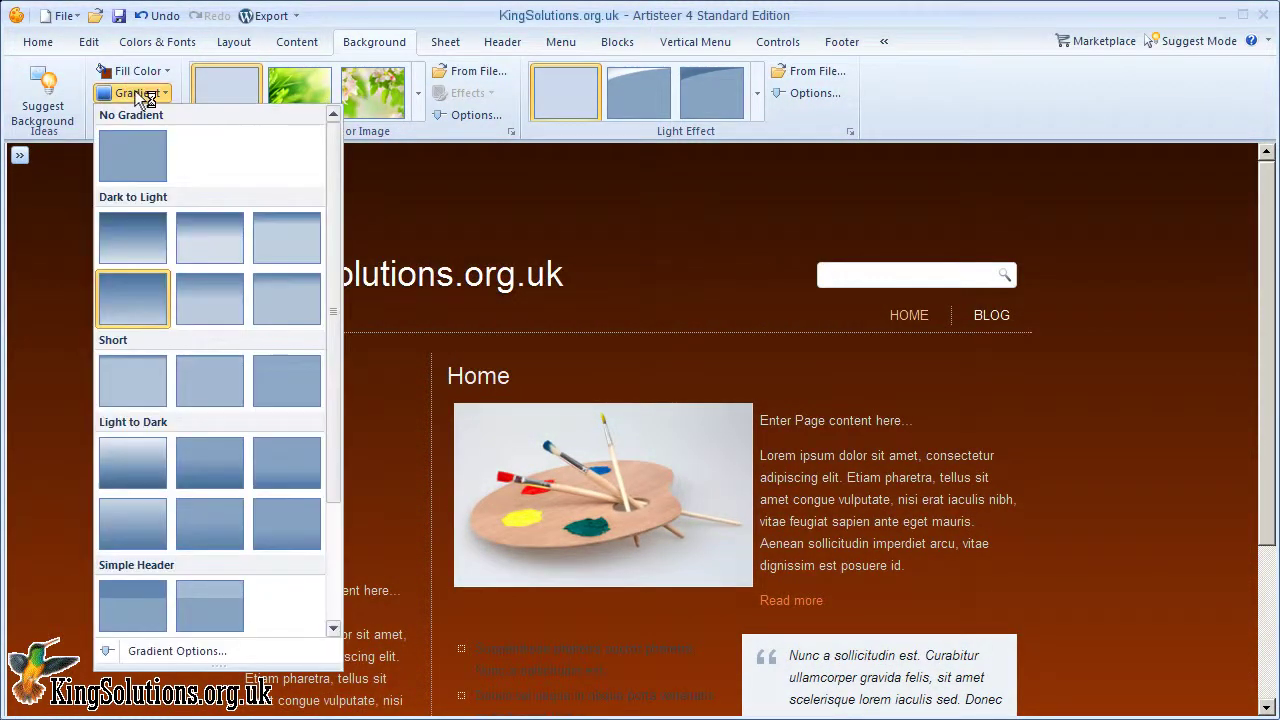
pyautogui.click(135, 450)
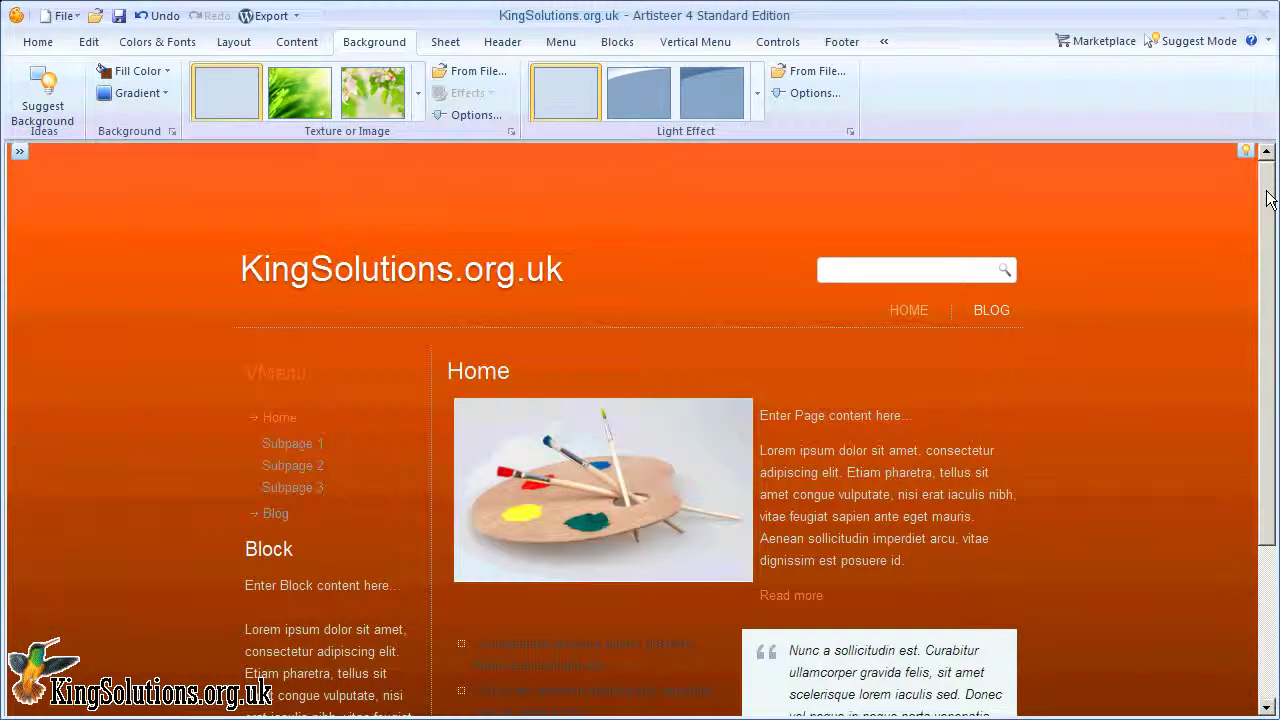
pyautogui.moveTo(1266, 191)
pyautogui.mouseDown()
pyautogui.moveTo(1254, 370)
pyautogui.moveTo(1272, 183)
pyautogui.mouseUp()
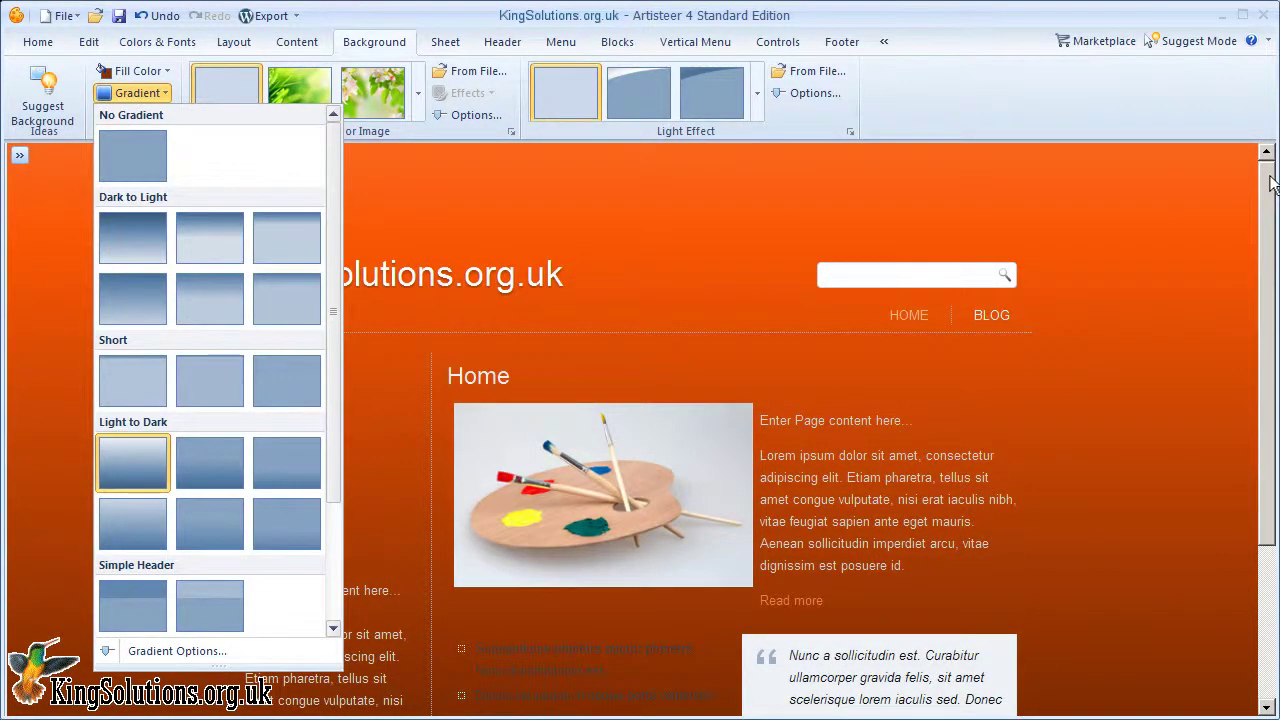
# - Try the Simple Header gradient, then settle on the middle Dark to Light gradient
pyautogui.click(198, 597)
pyautogui.click(1267, 177)
pyautogui.moveTo(1267, 177)
pyautogui.mouseDown()
pyautogui.moveTo(1270, 367)
pyautogui.moveTo(1267, 210)
pyautogui.mouseUp()
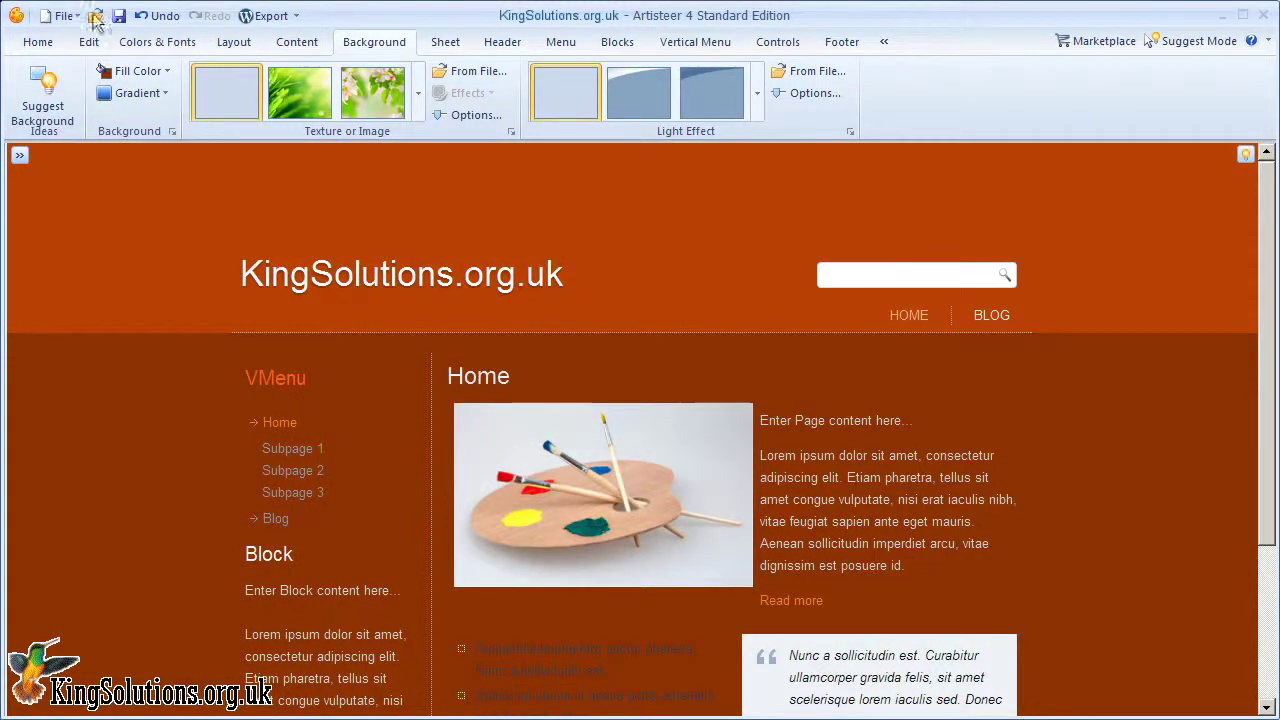
pyautogui.click(146, 93)
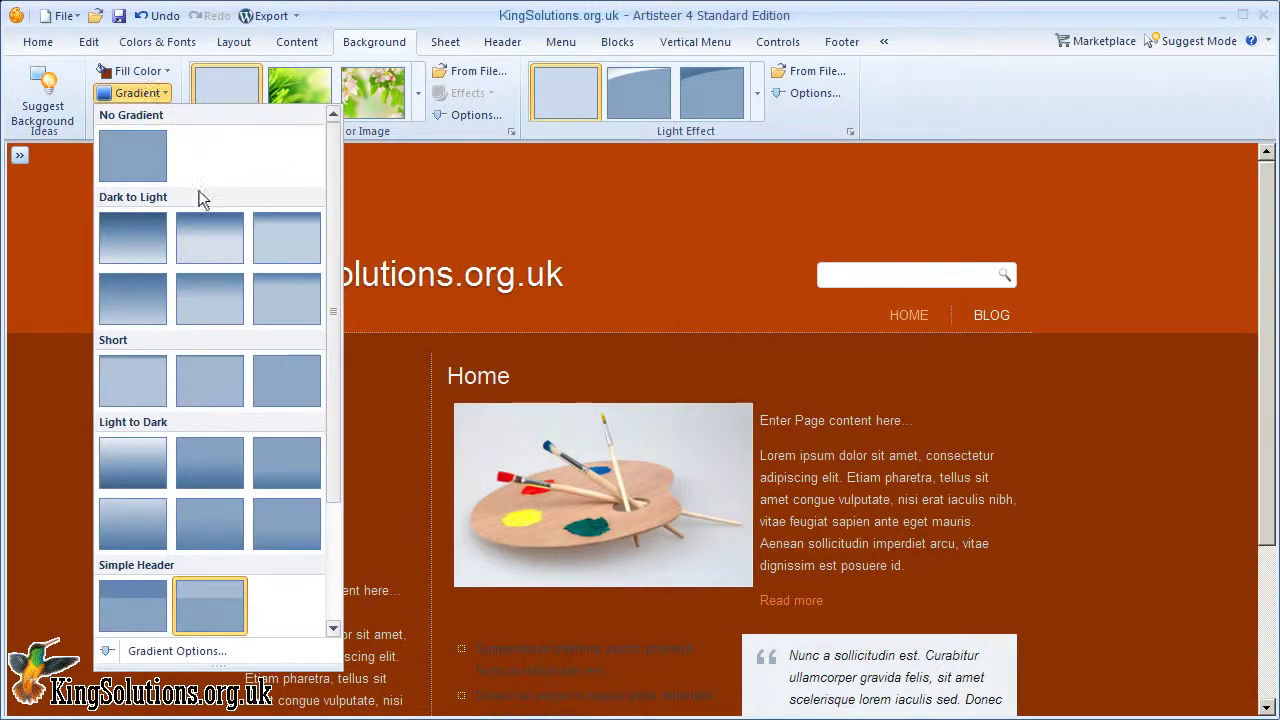
pyautogui.click(204, 298)
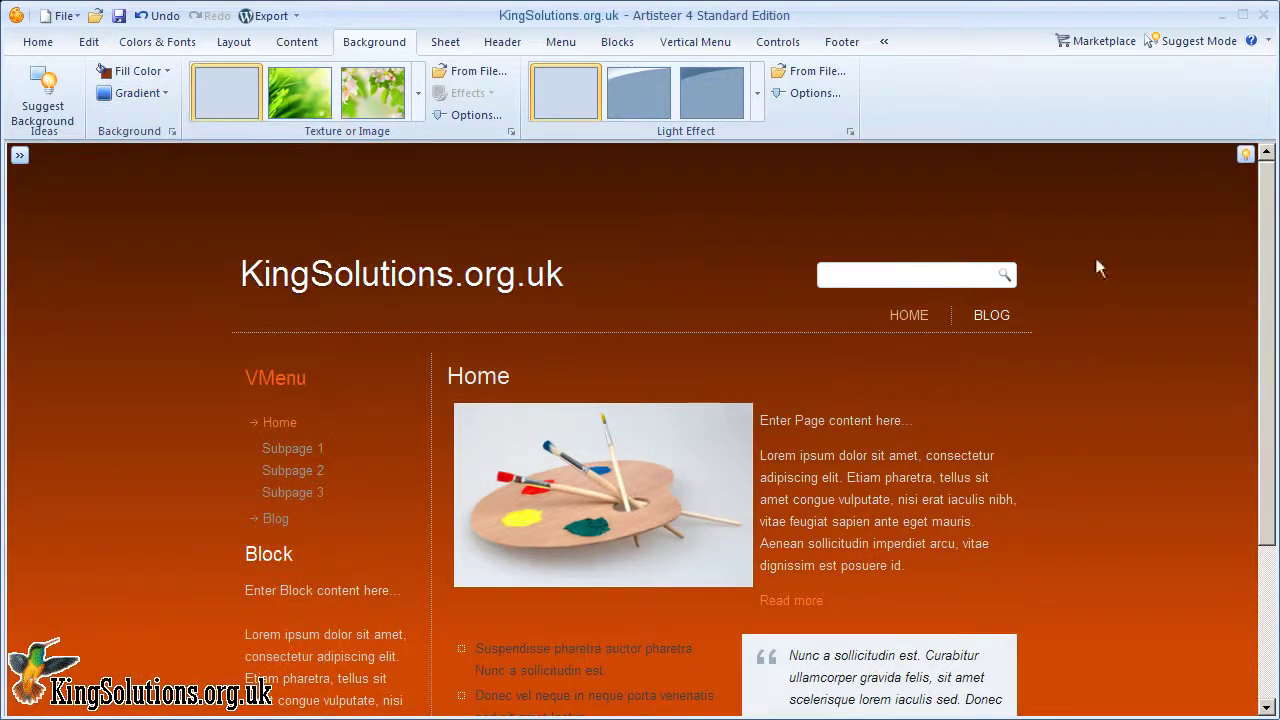
pyautogui.click(1265, 194)
pyautogui.moveTo(1265, 194); pyautogui.dragTo(1240, 425)
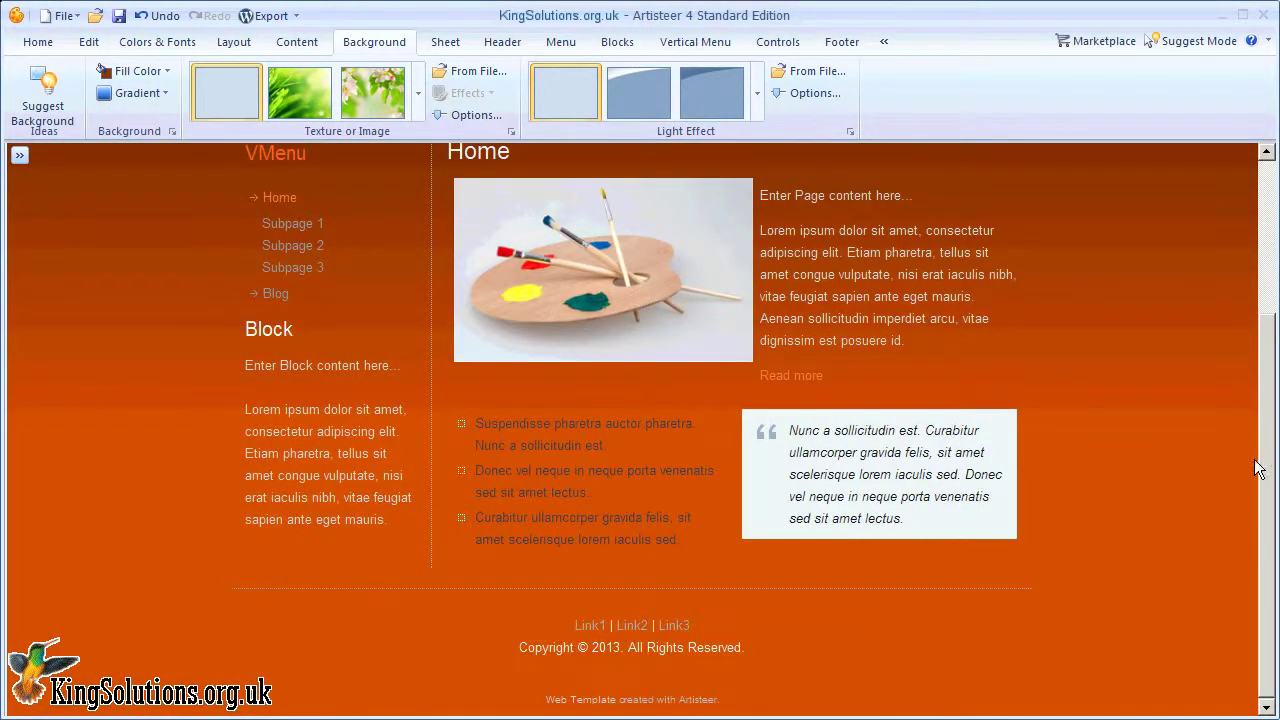
pyautogui.moveTo(1265, 483); pyautogui.dragTo(1262, 172)
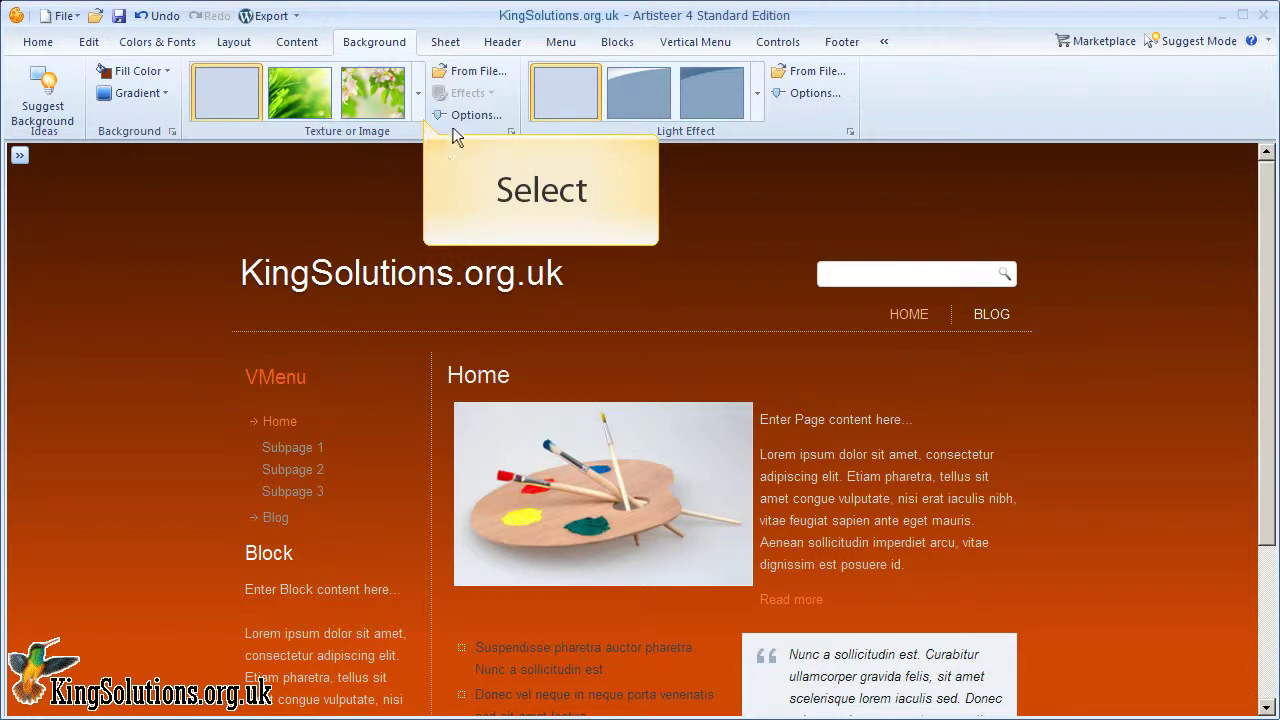
# - Filter textures to Colored and apply the red flower photo as page background
pyautogui.click(418, 93)
pyautogui.moveTo(490, 128)
pyautogui.mouseDown()
pyautogui.moveTo(493, 503)
pyautogui.moveTo(495, 132)
pyautogui.mouseUp()
pyautogui.click(409, 100)
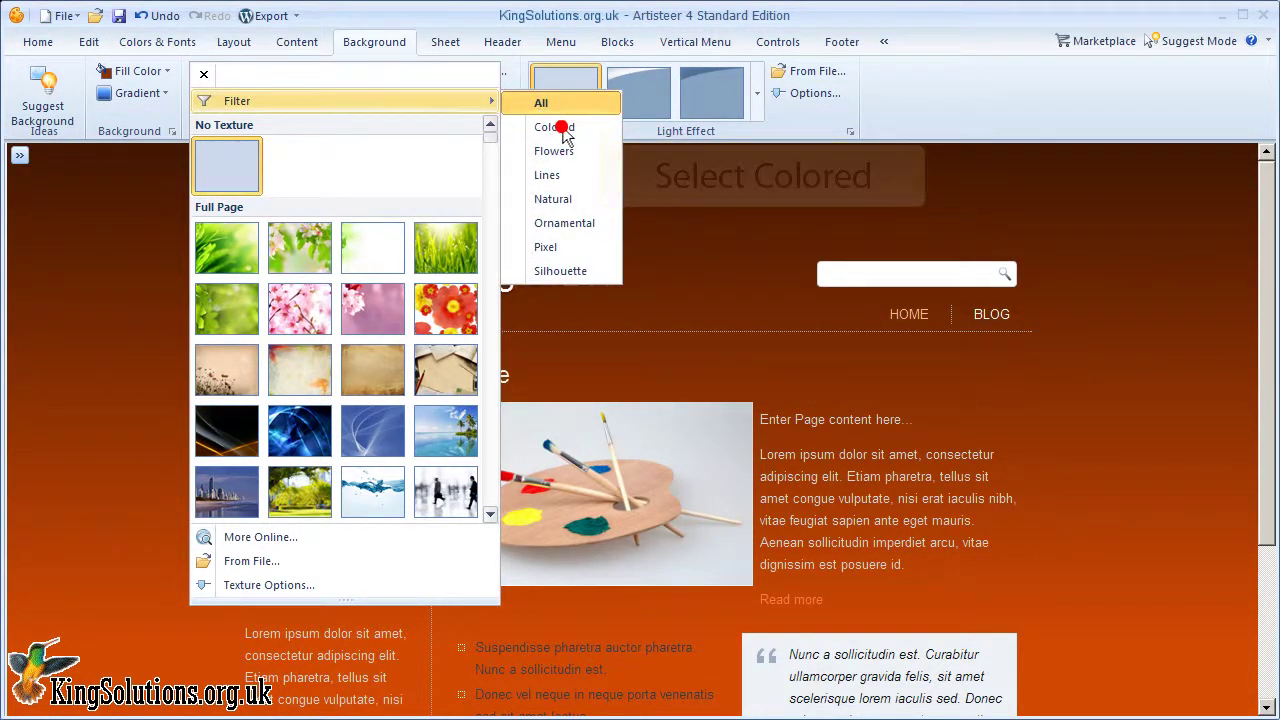
pyautogui.click(563, 131)
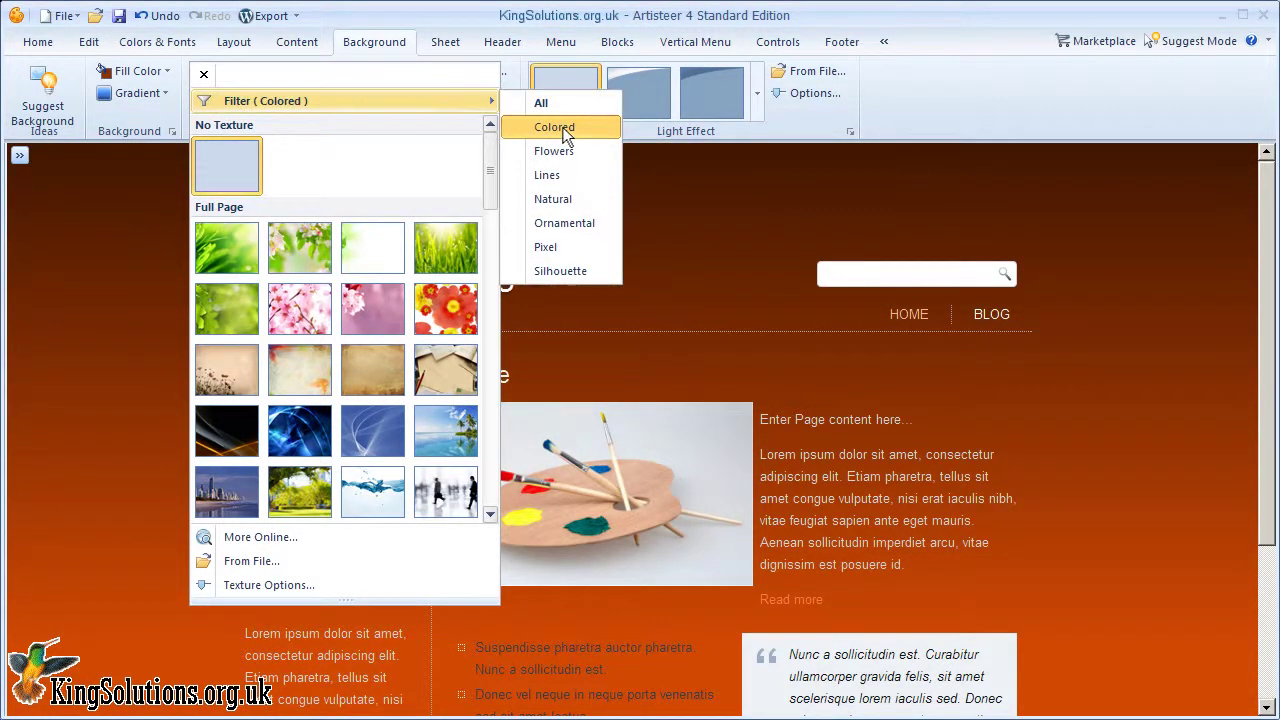
pyautogui.moveTo(491, 150)
pyautogui.mouseDown()
pyautogui.moveTo(454, 378)
pyautogui.moveTo(487, 460)
pyautogui.moveTo(491, 145)
pyautogui.mouseUp()
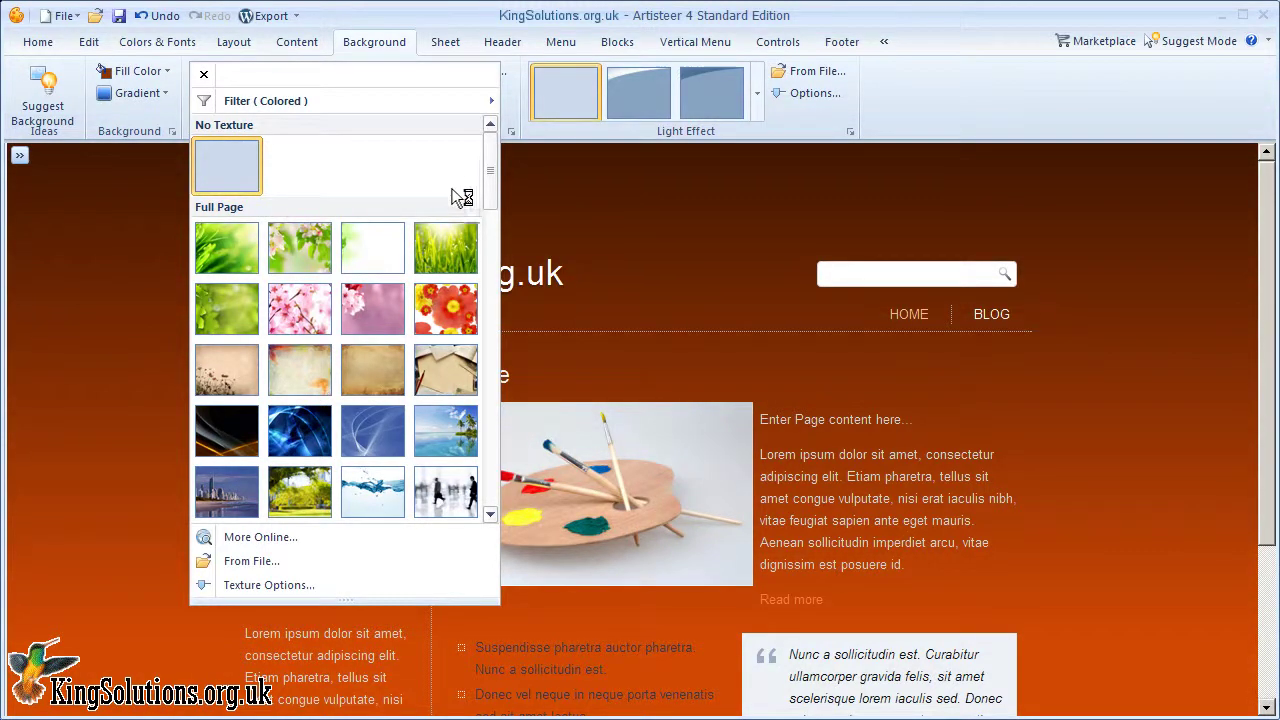
pyautogui.click(446, 309)
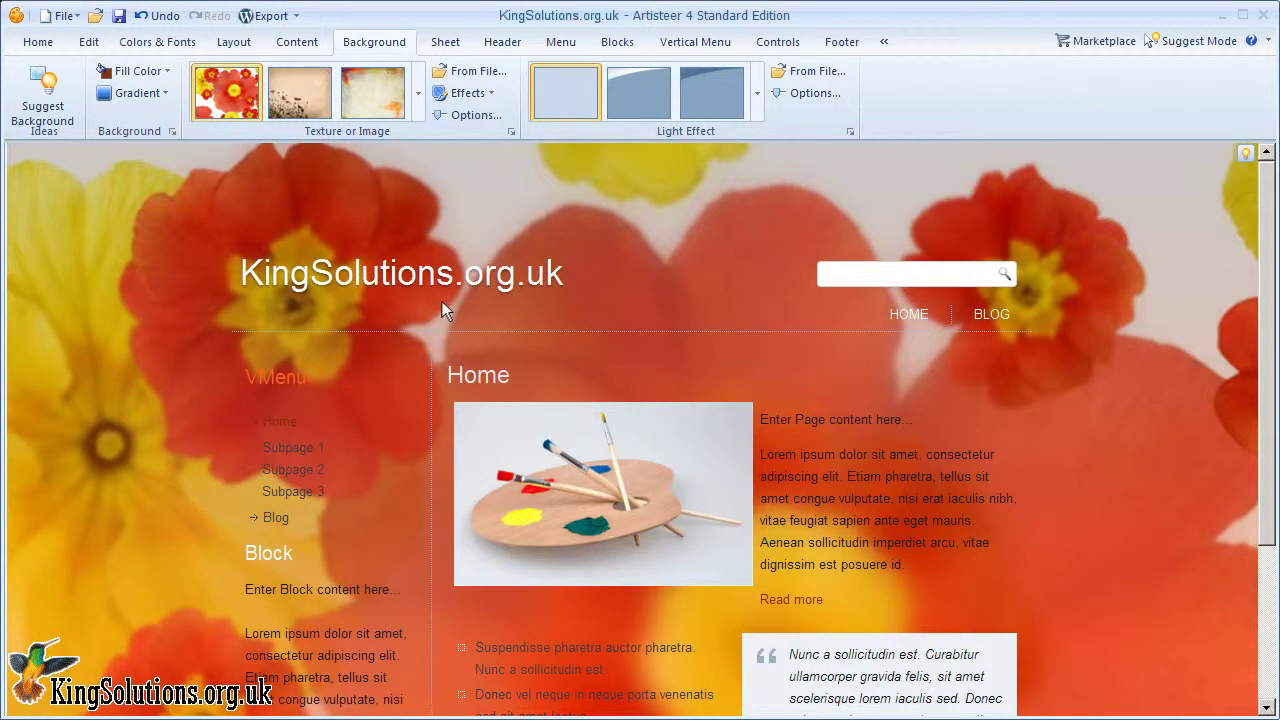
pyautogui.click(446, 42)
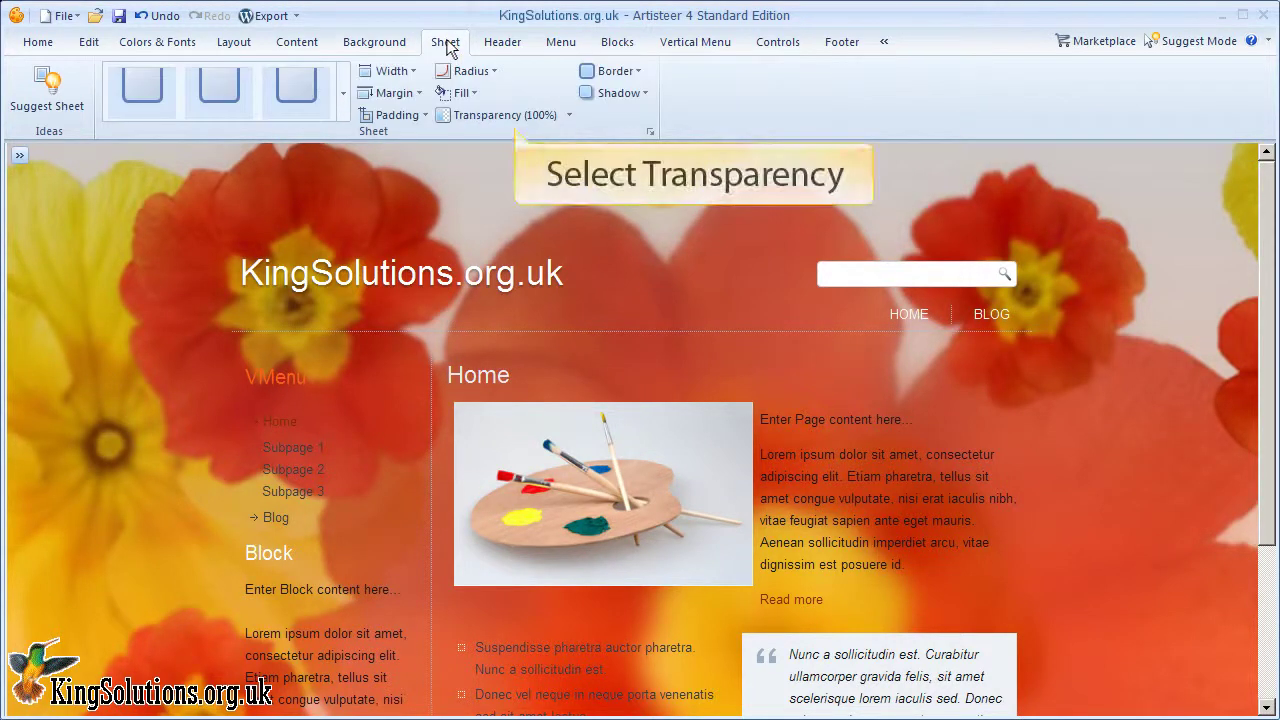
pyautogui.click(482, 115)
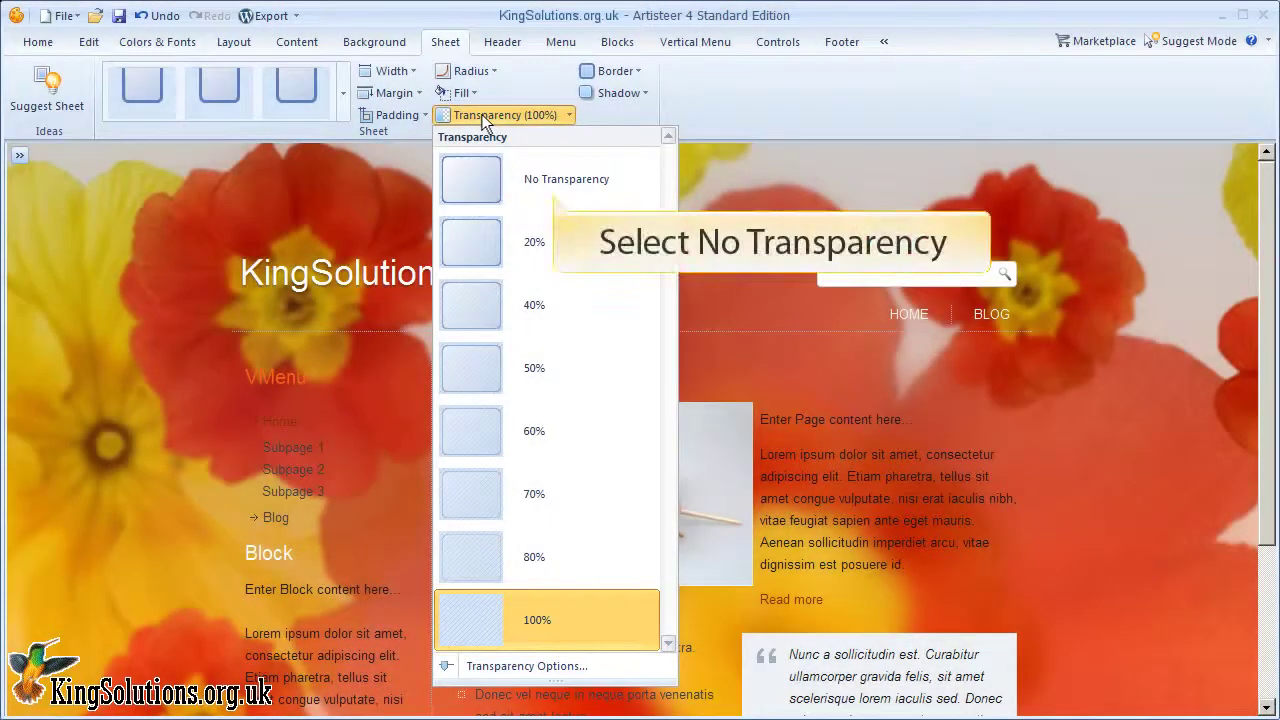
pyautogui.click(472, 178)
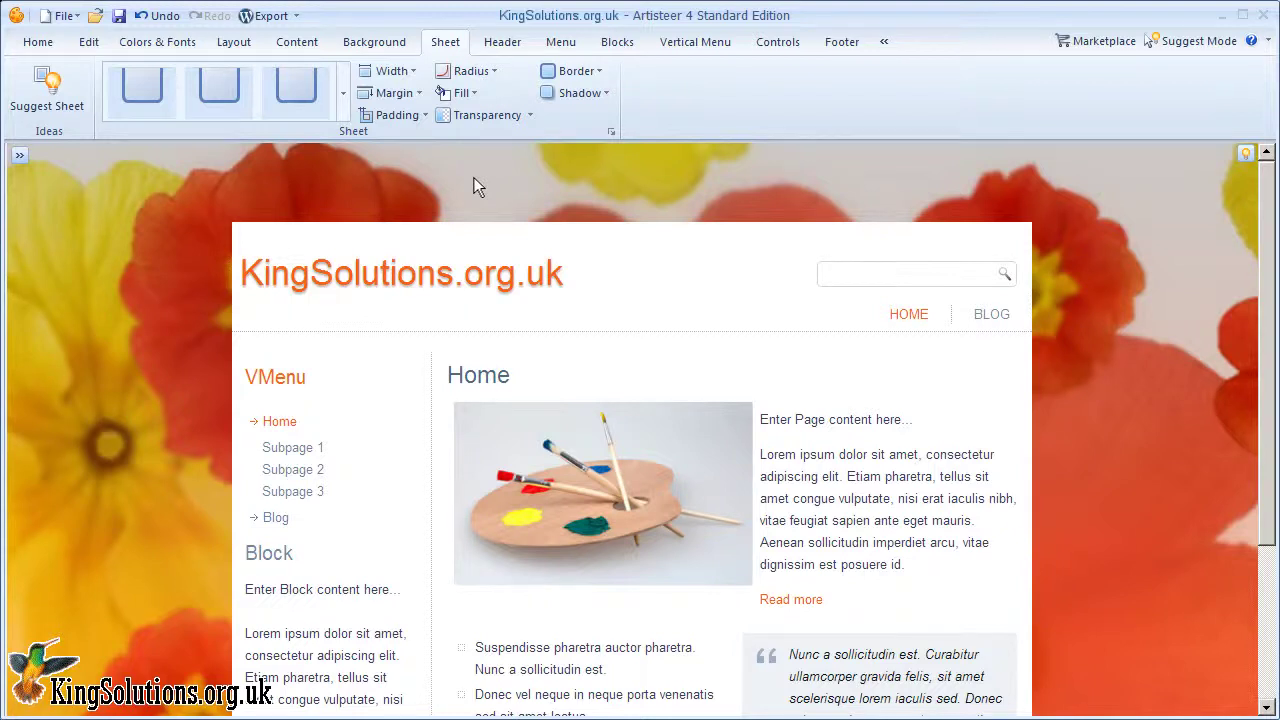
pyautogui.click(480, 112)
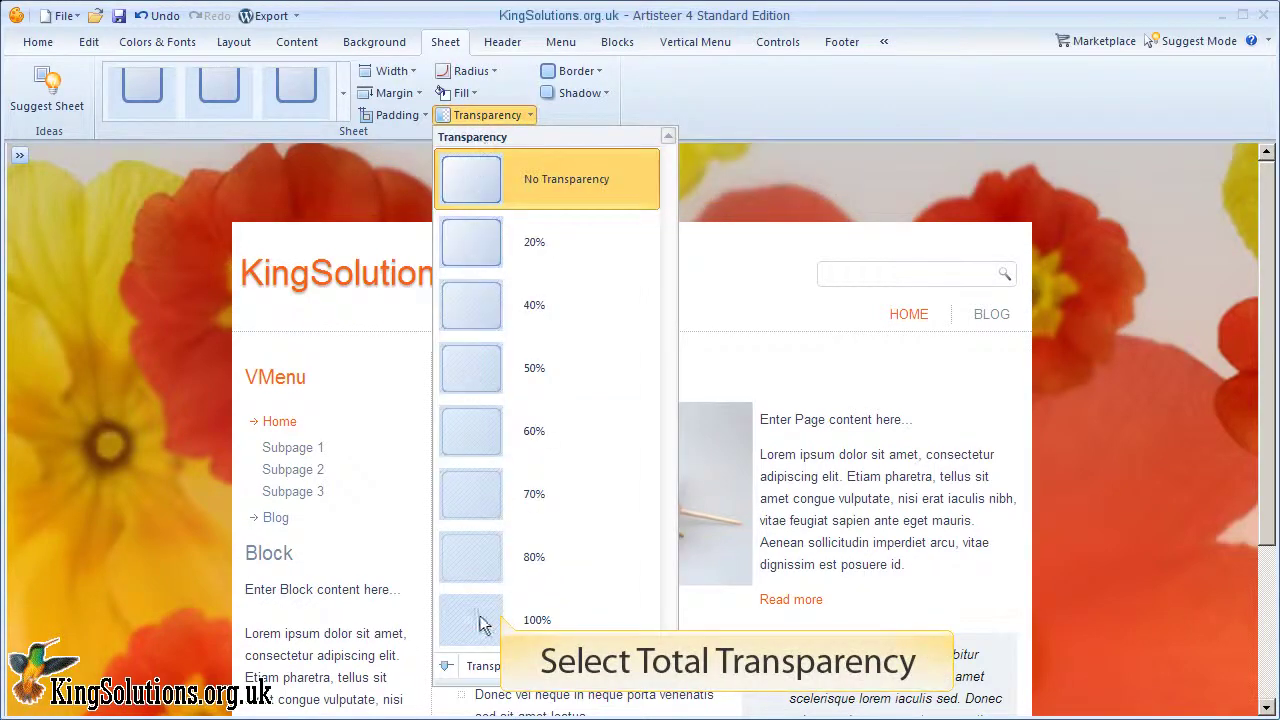
pyautogui.click(476, 614)
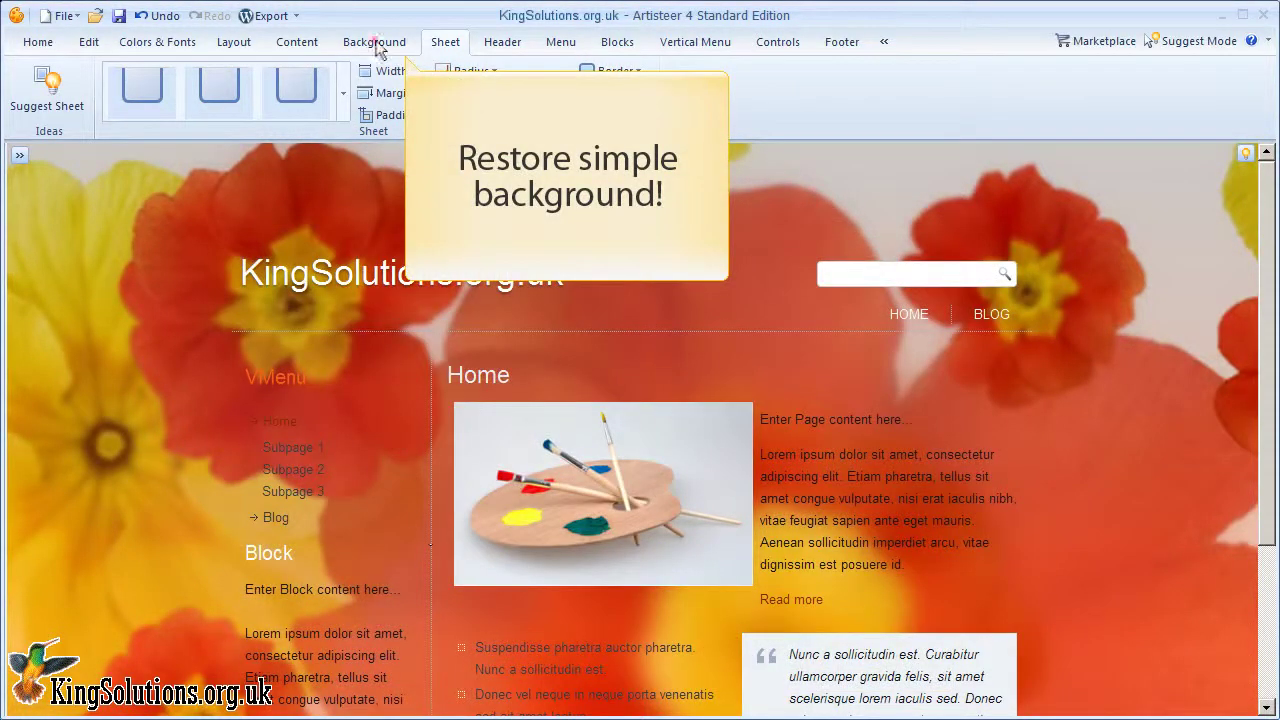
pyautogui.click(374, 42)
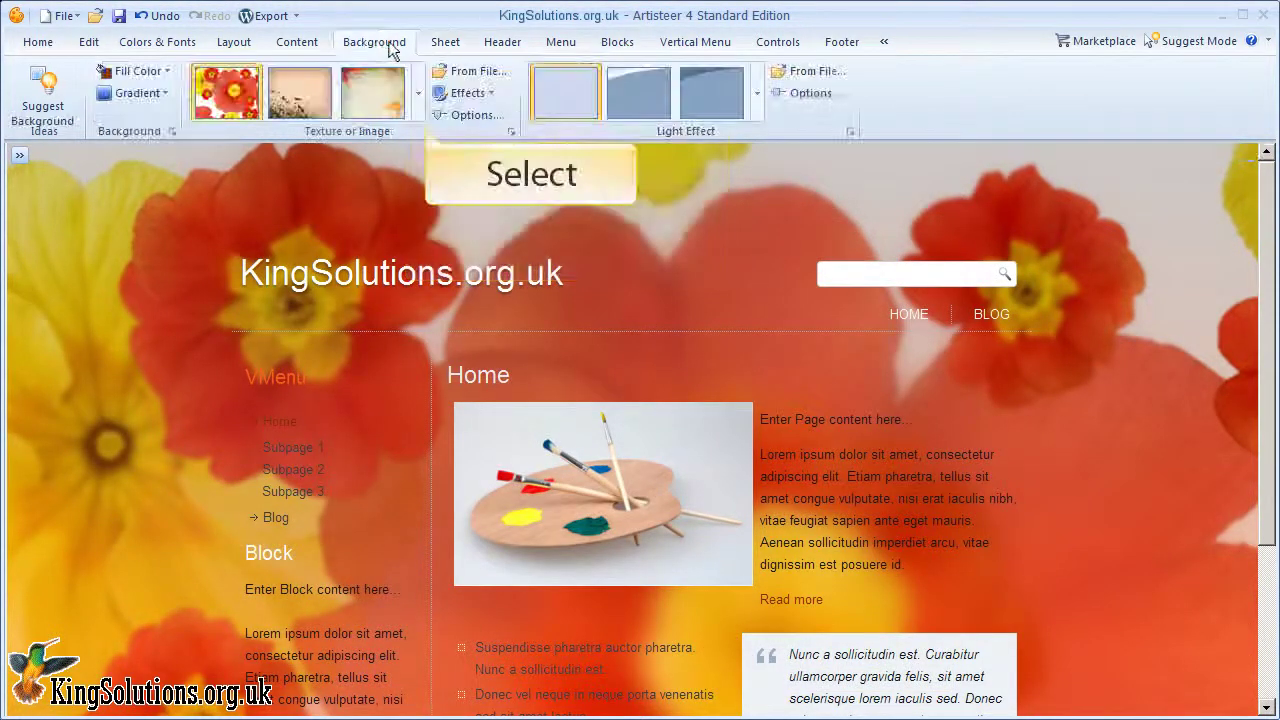
# - Remove the flower texture, then apply the cloud texture from the All category
pyautogui.click(417, 93)
pyautogui.moveTo(386, 104)
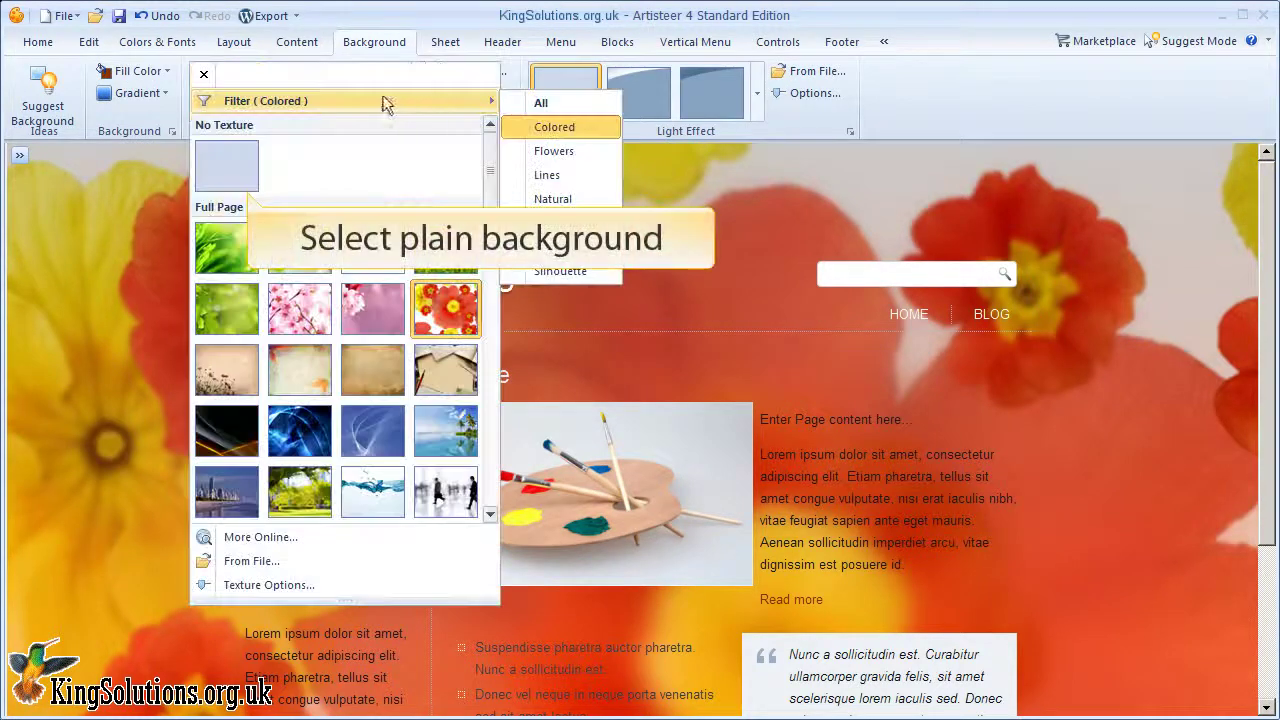
pyautogui.click(240, 177)
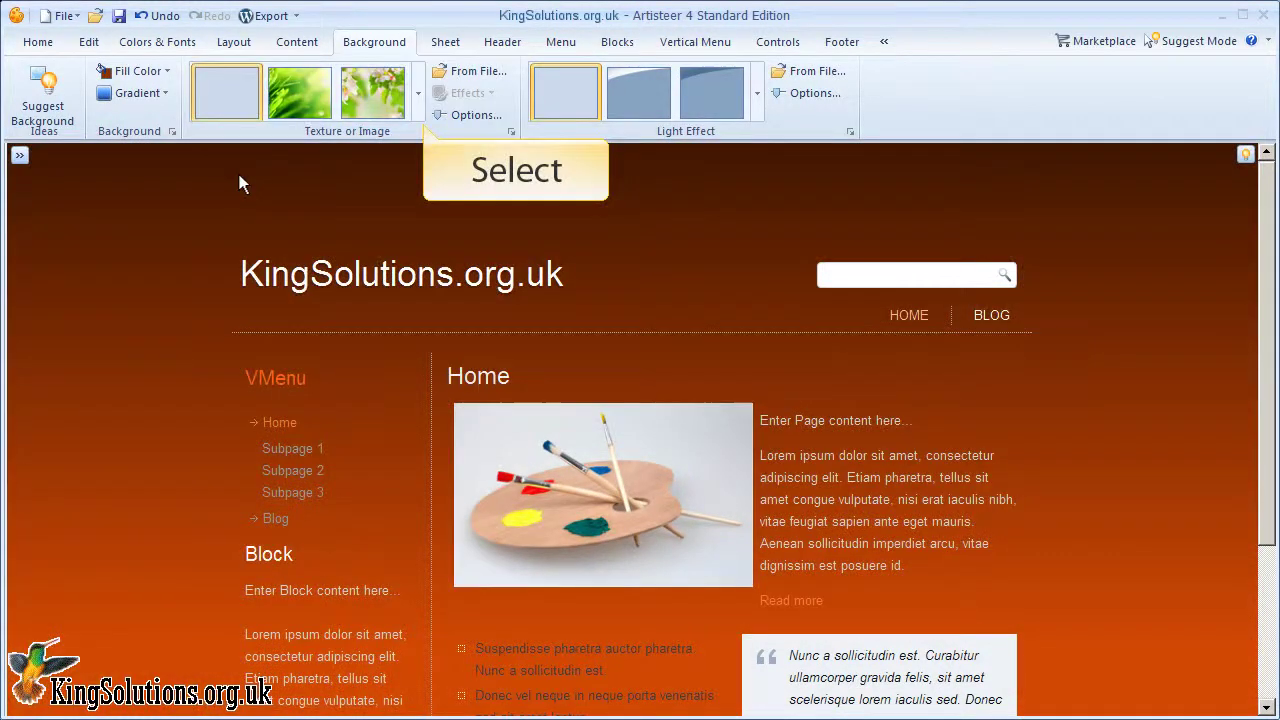
pyautogui.click(417, 93)
pyautogui.moveTo(425, 104)
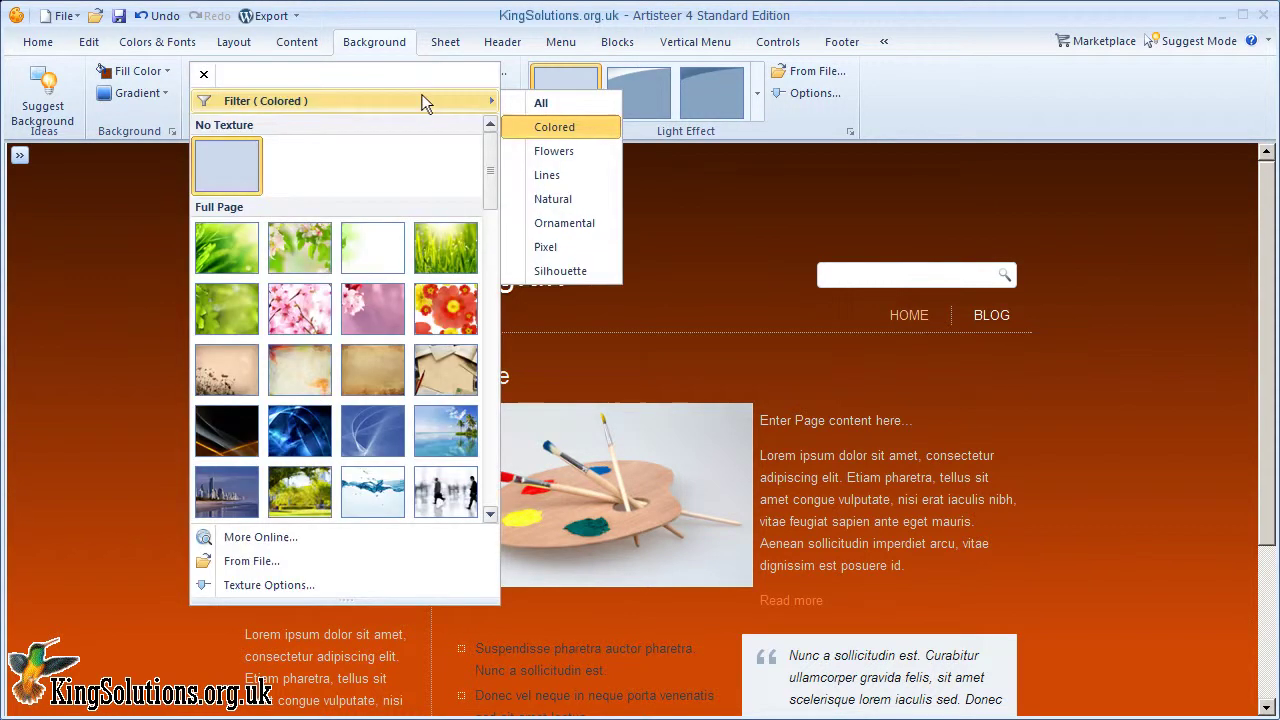
pyautogui.click(541, 104)
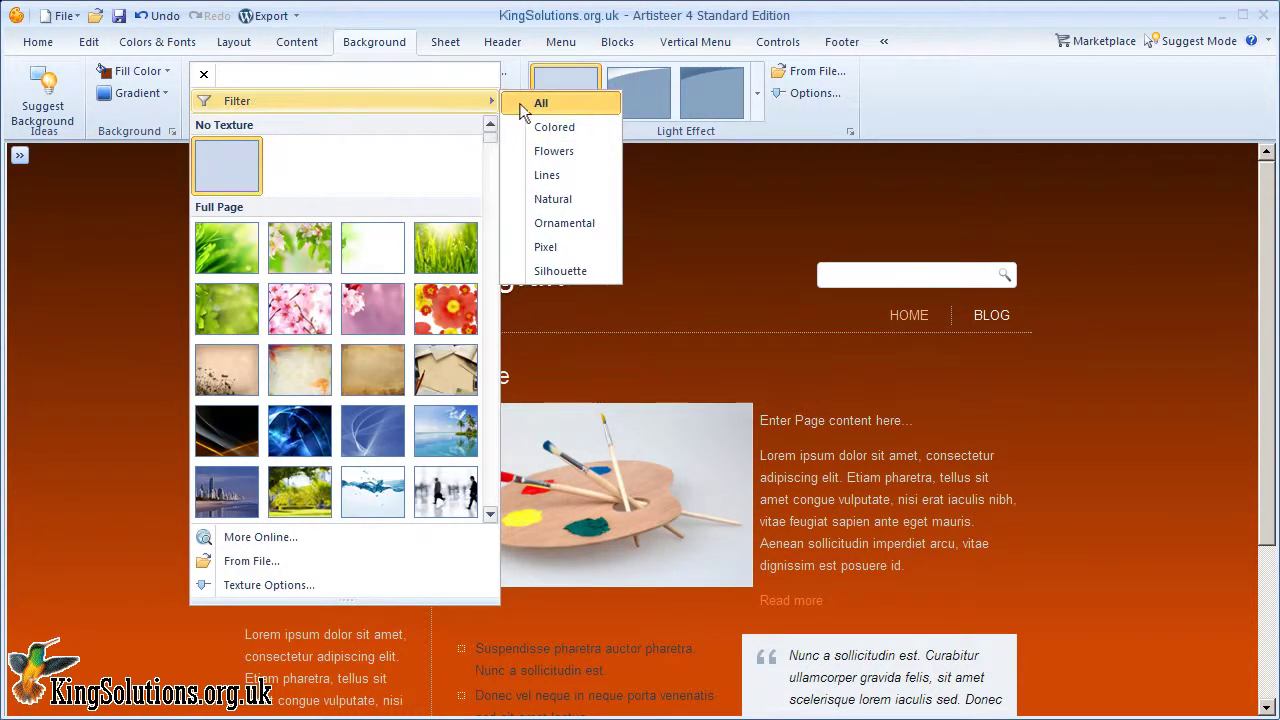
pyautogui.moveTo(489, 134); pyautogui.dragTo(495, 161)
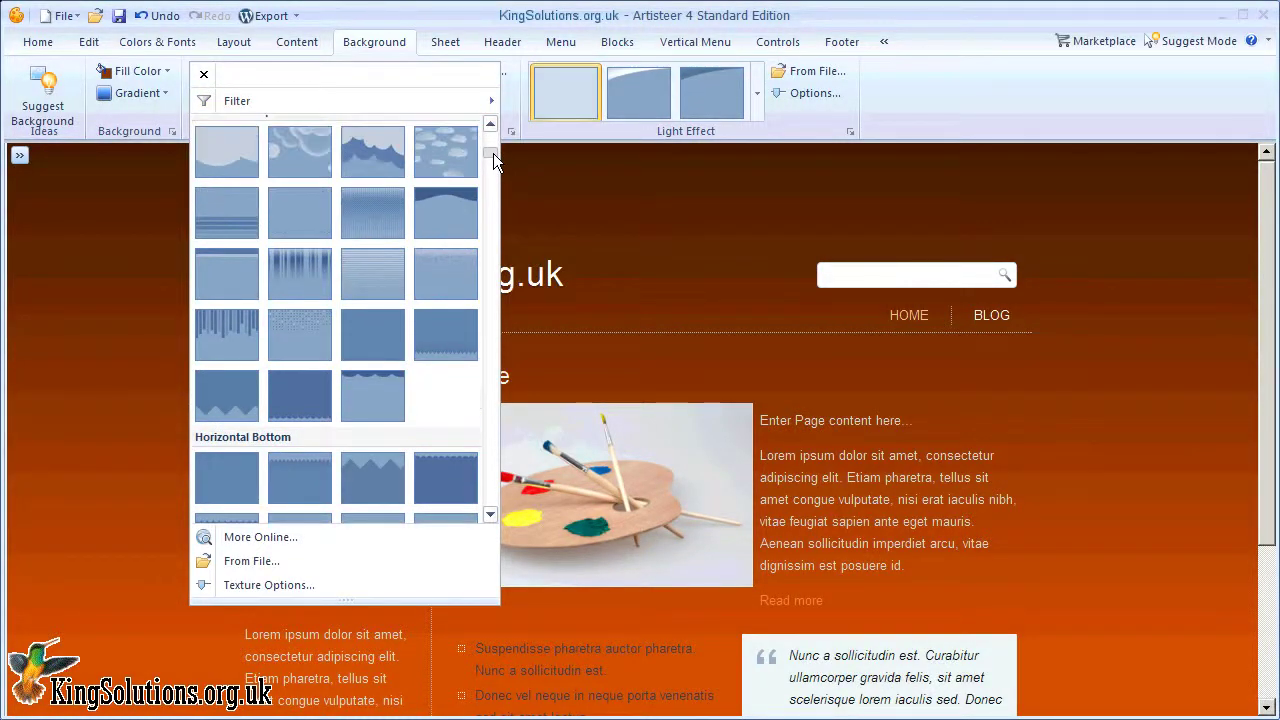
pyautogui.click(298, 160)
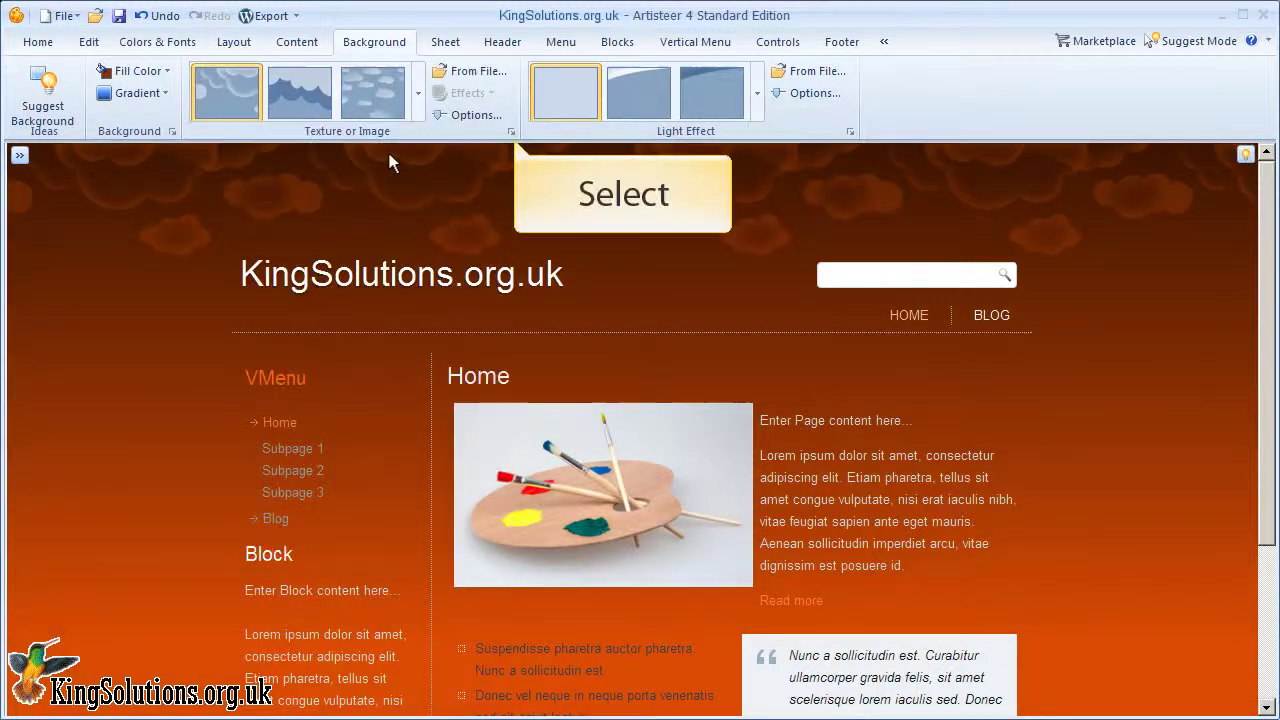
pyautogui.click(511, 132)
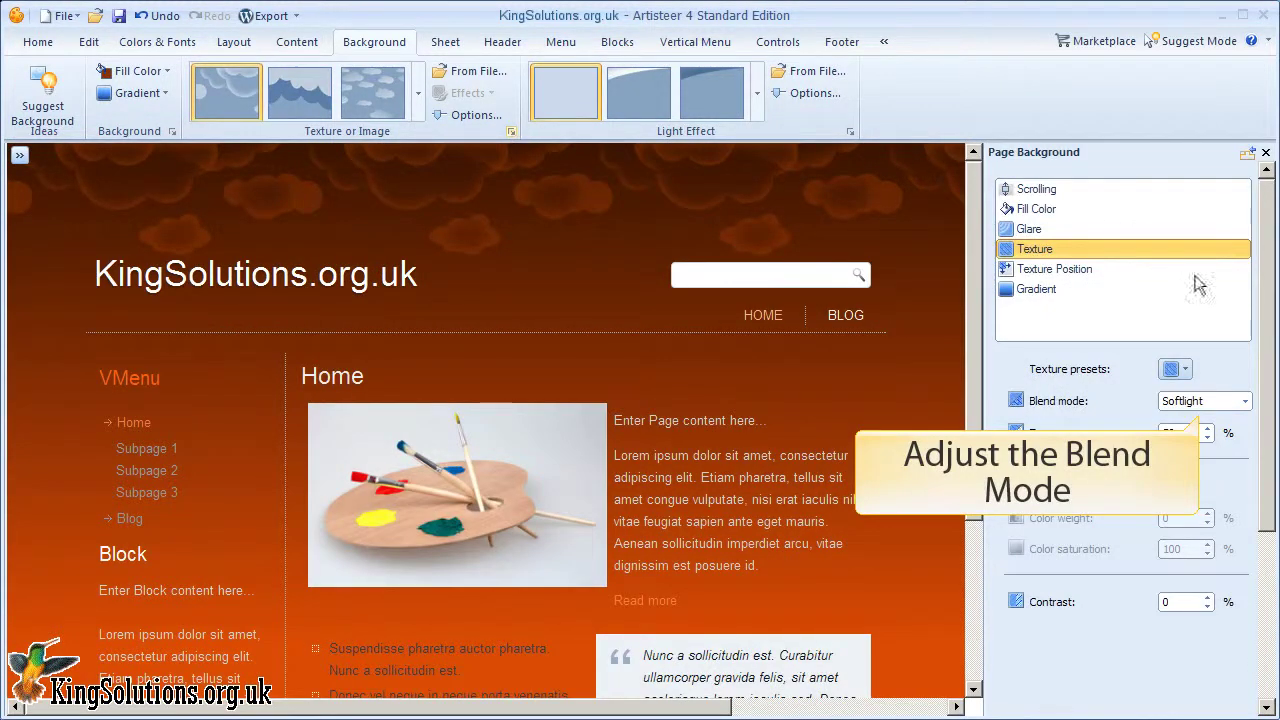
pyautogui.click(1245, 401)
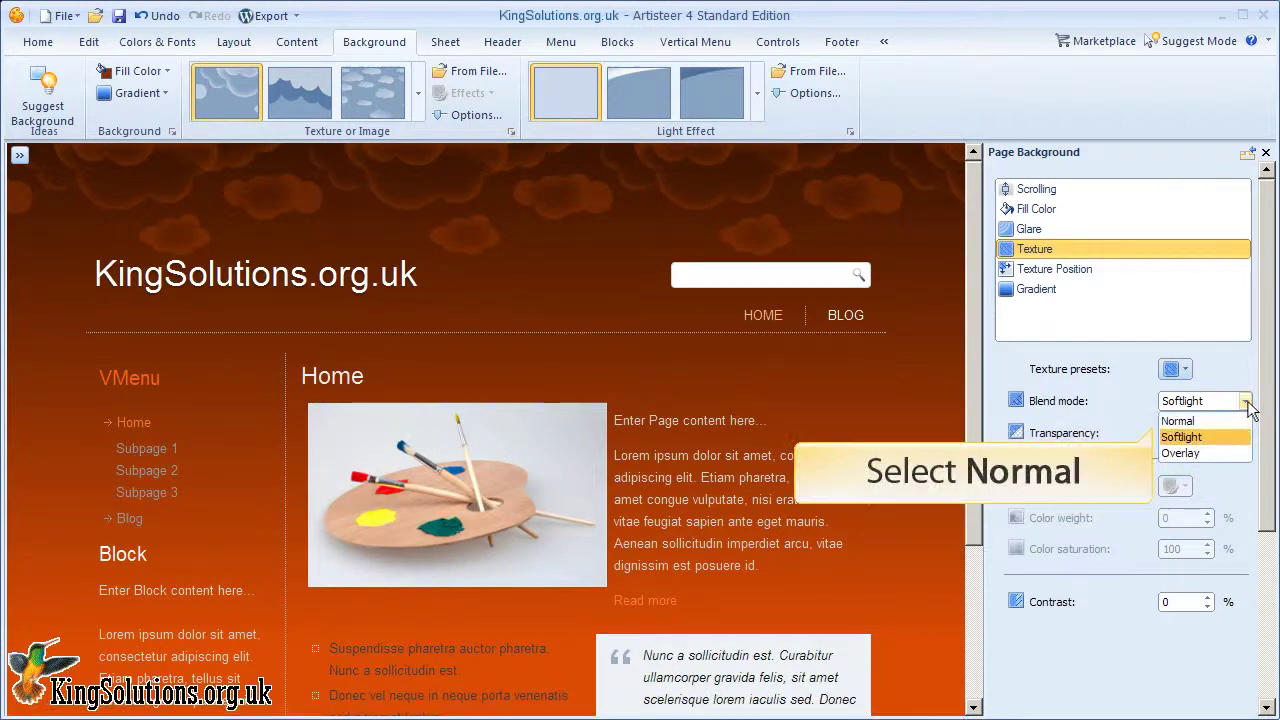
pyautogui.click(1240, 421)
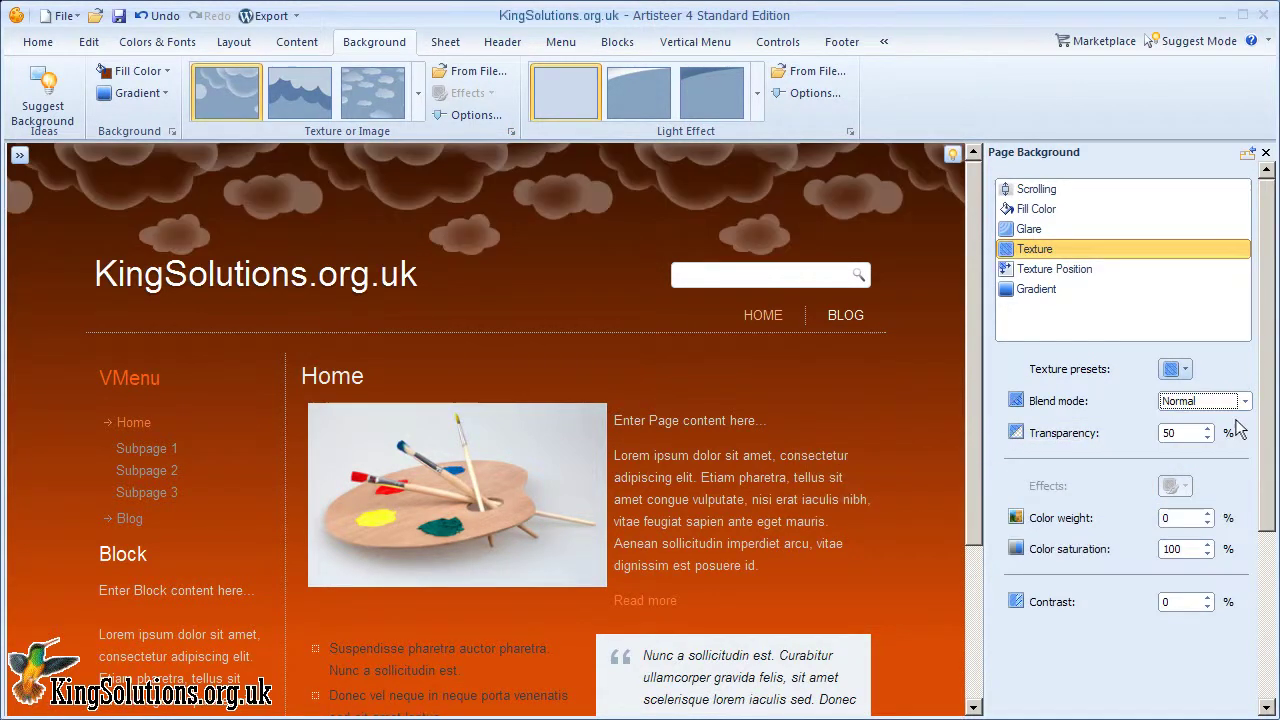
pyautogui.click(1178, 433)
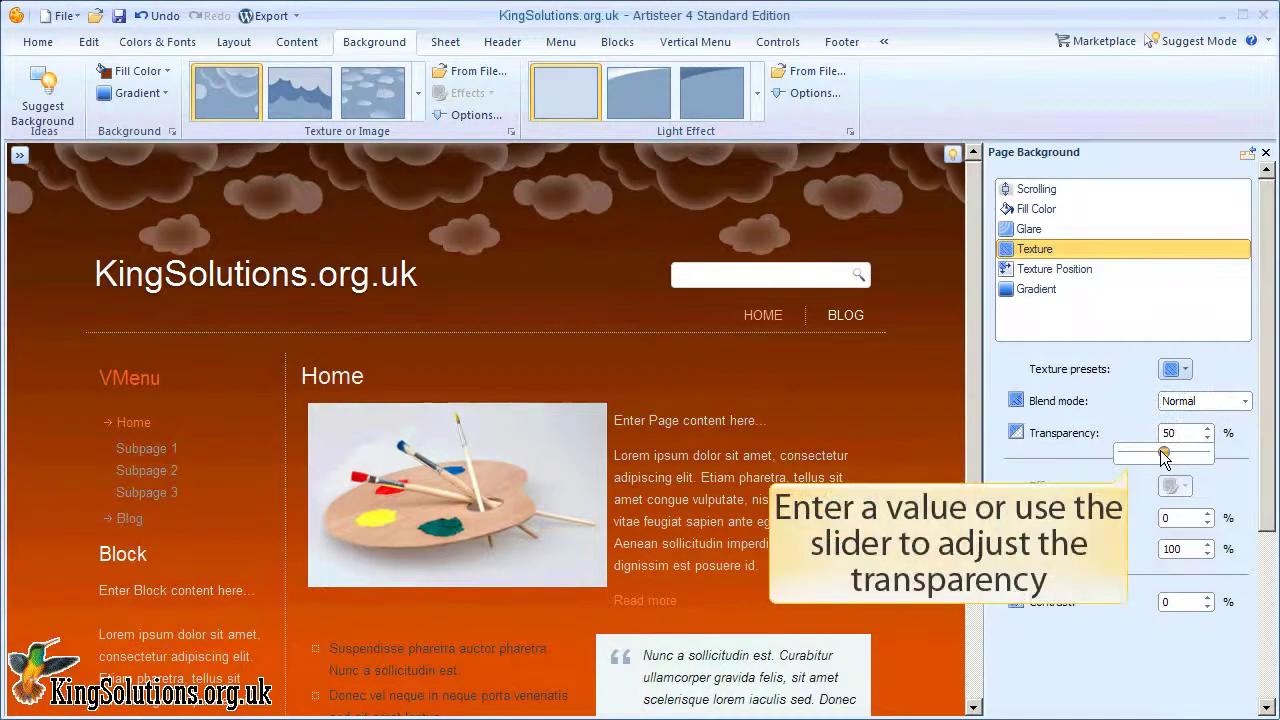
pyautogui.moveTo(1162, 453); pyautogui.dragTo(1135, 450)
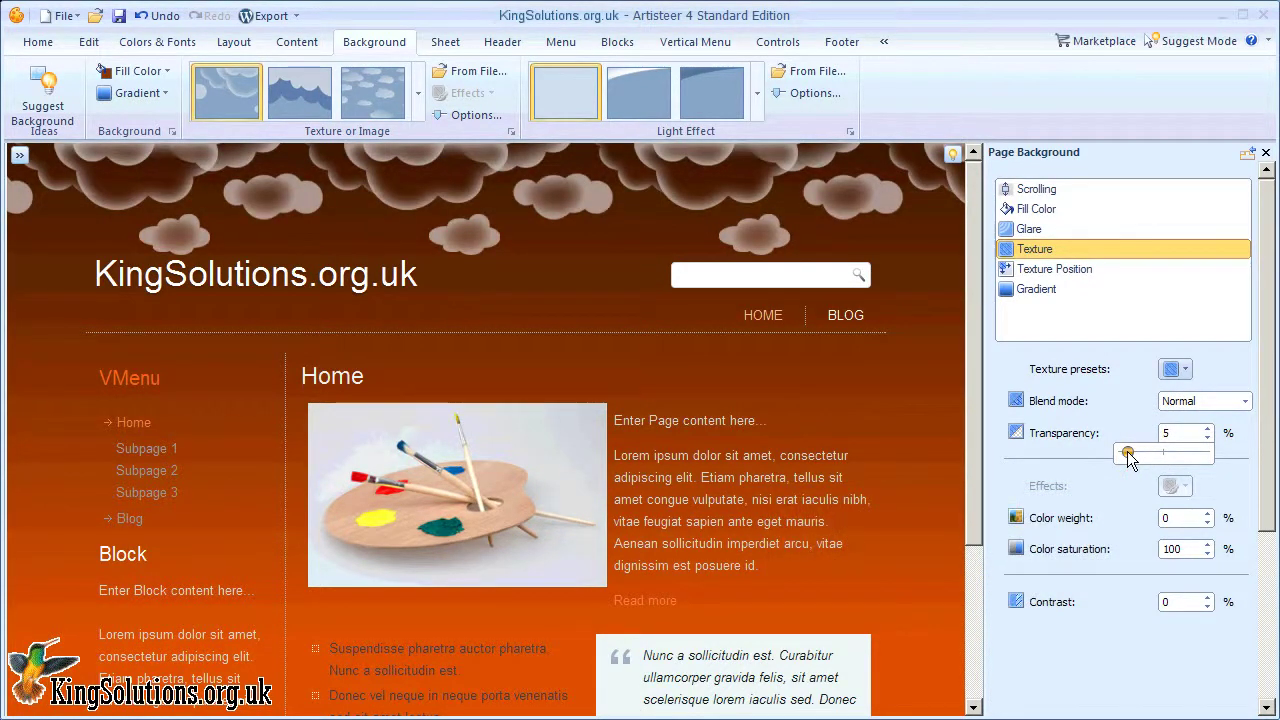
pyautogui.moveTo(1127, 451); pyautogui.dragTo(1203, 455)
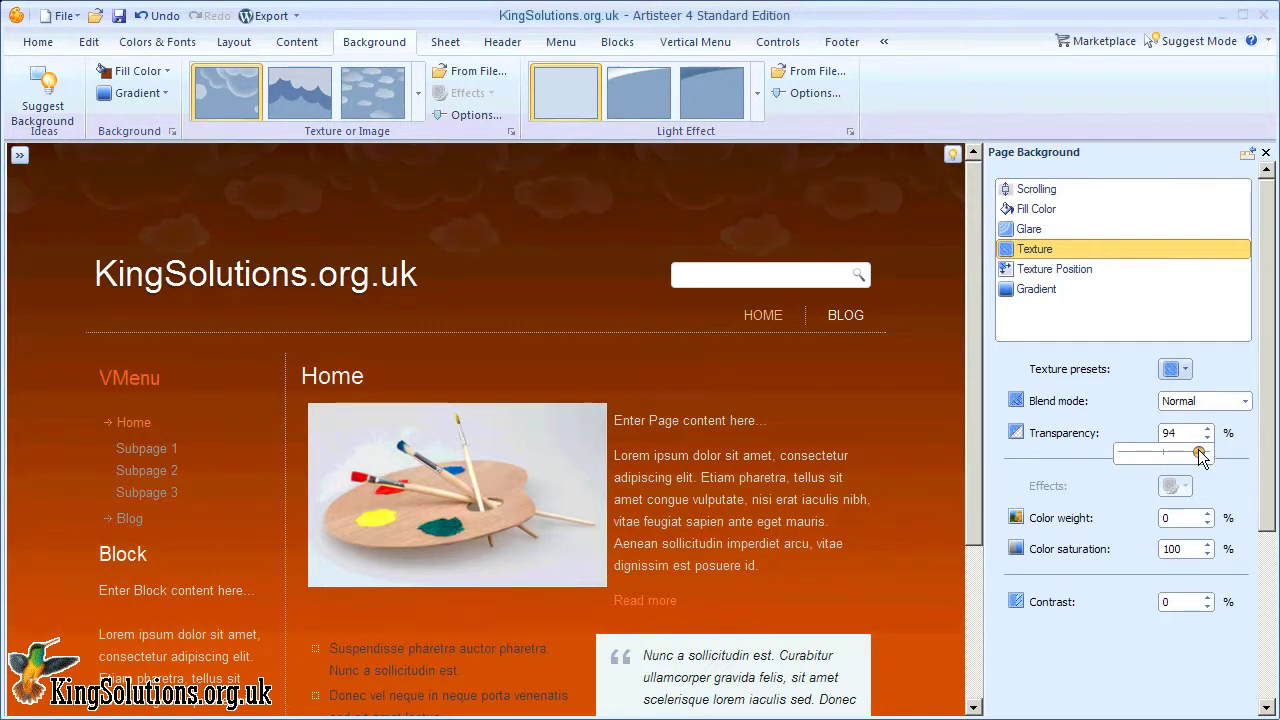
pyautogui.moveTo(1199, 449); pyautogui.dragTo(1172, 457)
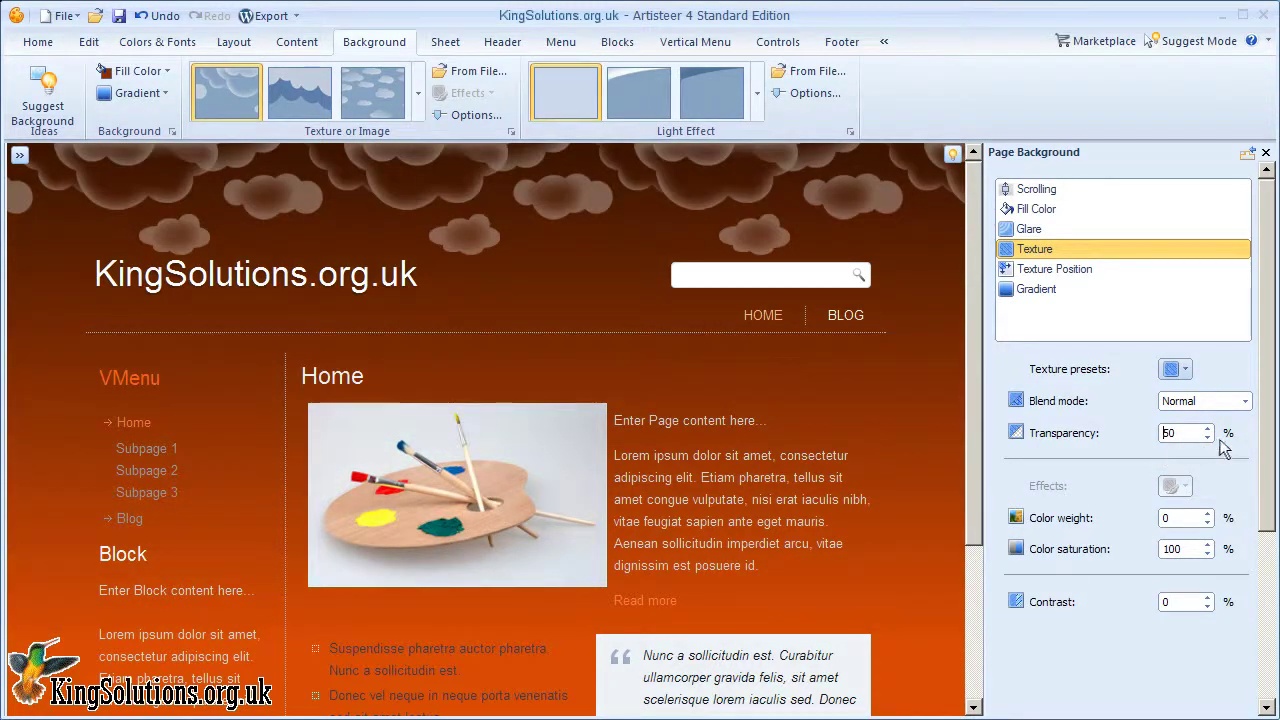
pyautogui.click(1244, 402)
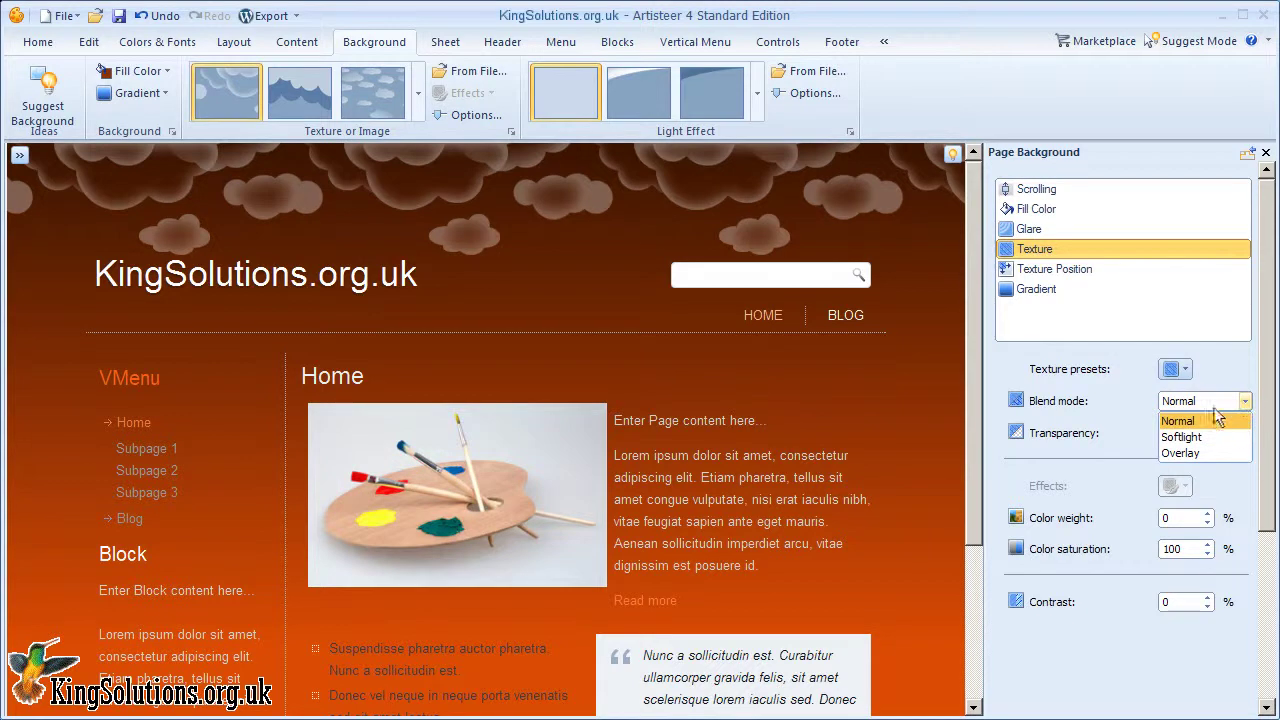
pyautogui.click(1205, 438)
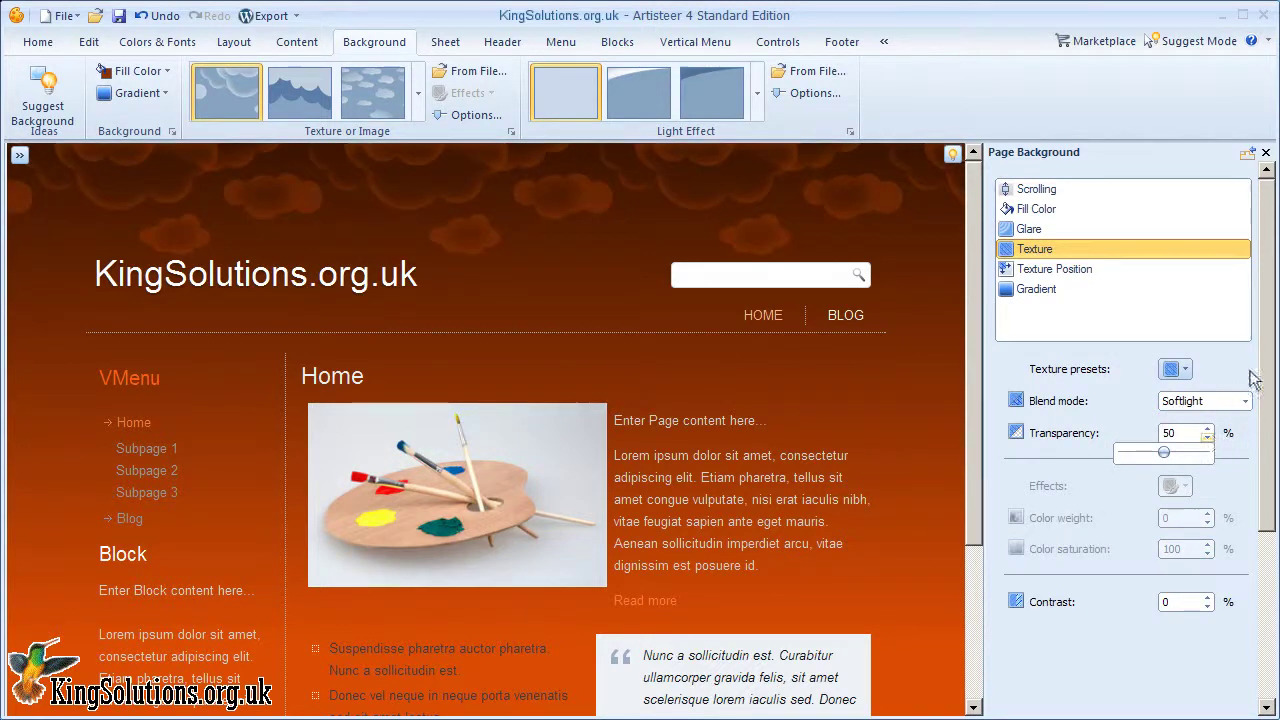
pyautogui.click(1266, 153)
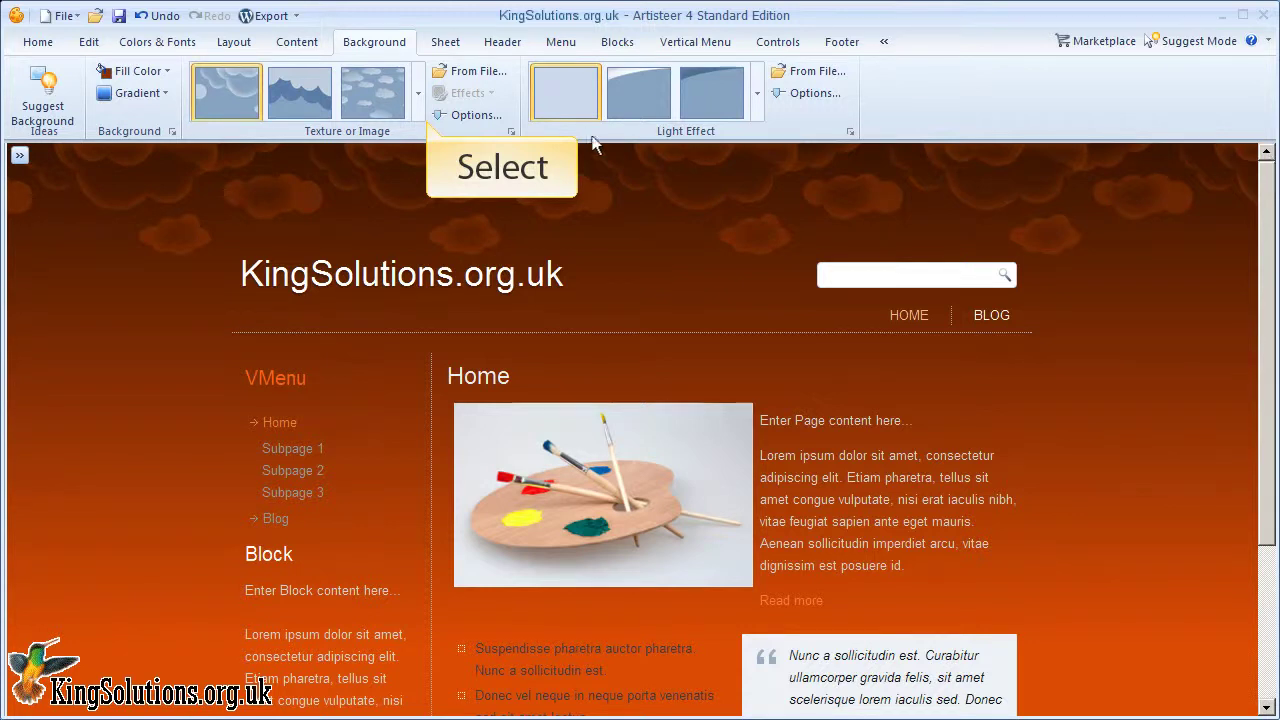
# - Apply the first Horizontal Floral grass texture along the page background's bottom
pyautogui.click(420, 103)
pyautogui.moveTo(441, 107)
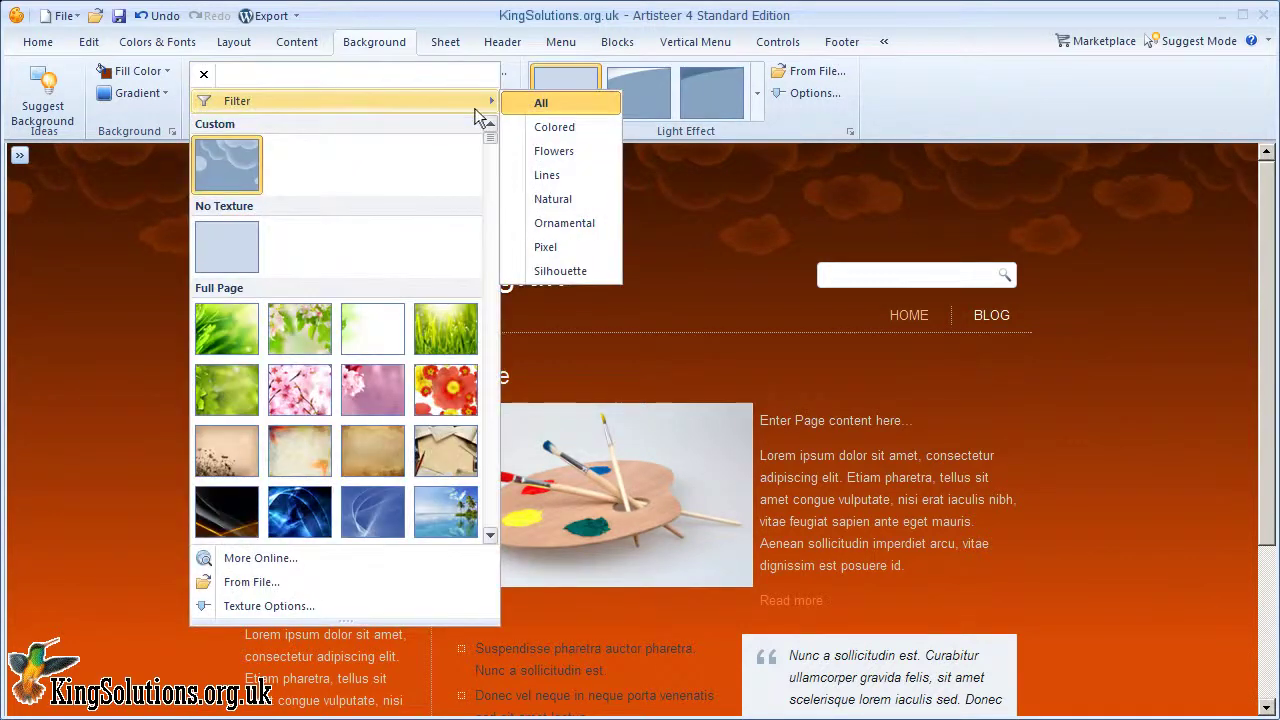
pyautogui.moveTo(491, 137)
pyautogui.mouseDown()
pyautogui.moveTo(504, 209)
pyautogui.moveTo(492, 145)
pyautogui.mouseUp()
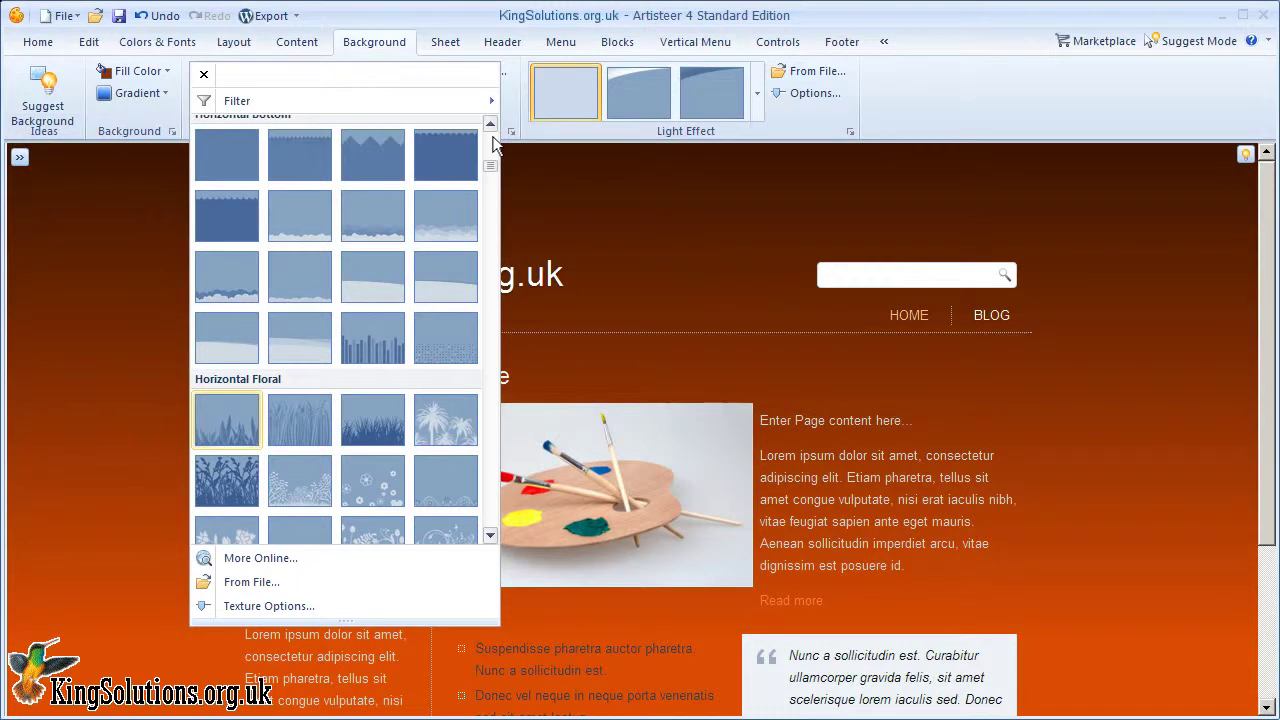
pyautogui.click(240, 429)
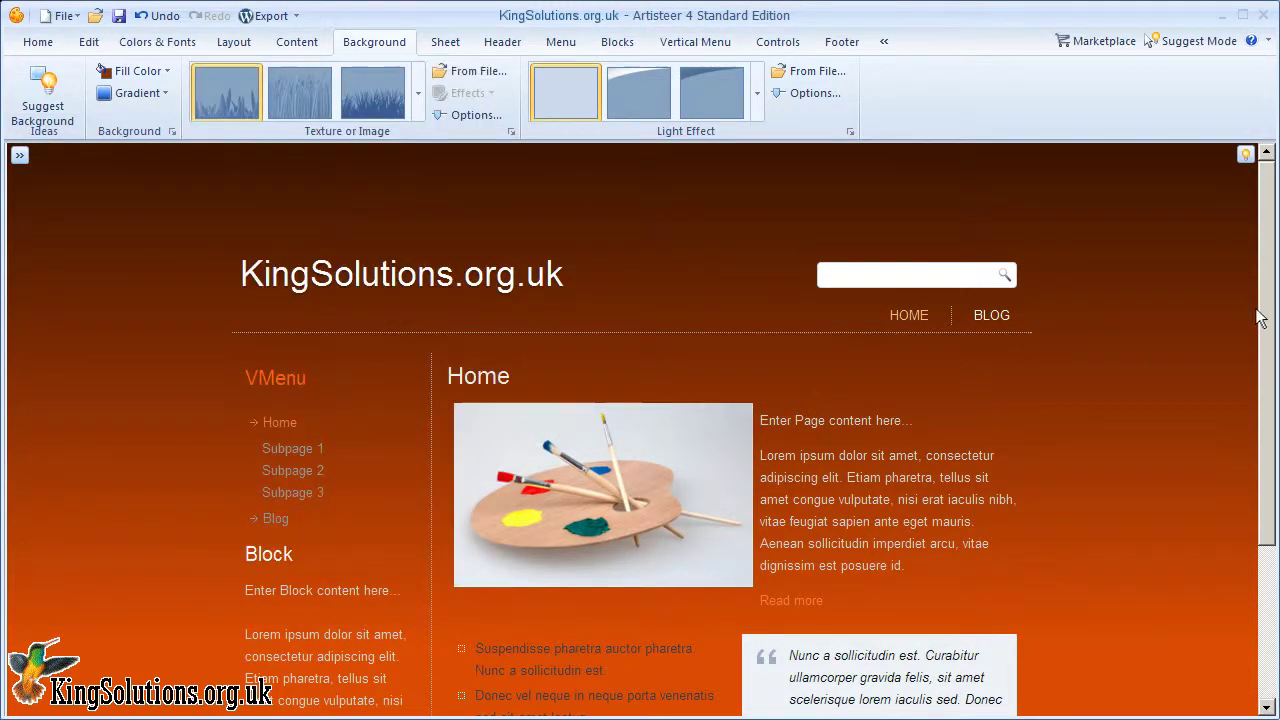
pyautogui.moveTo(1260, 288); pyautogui.dragTo(1263, 488)
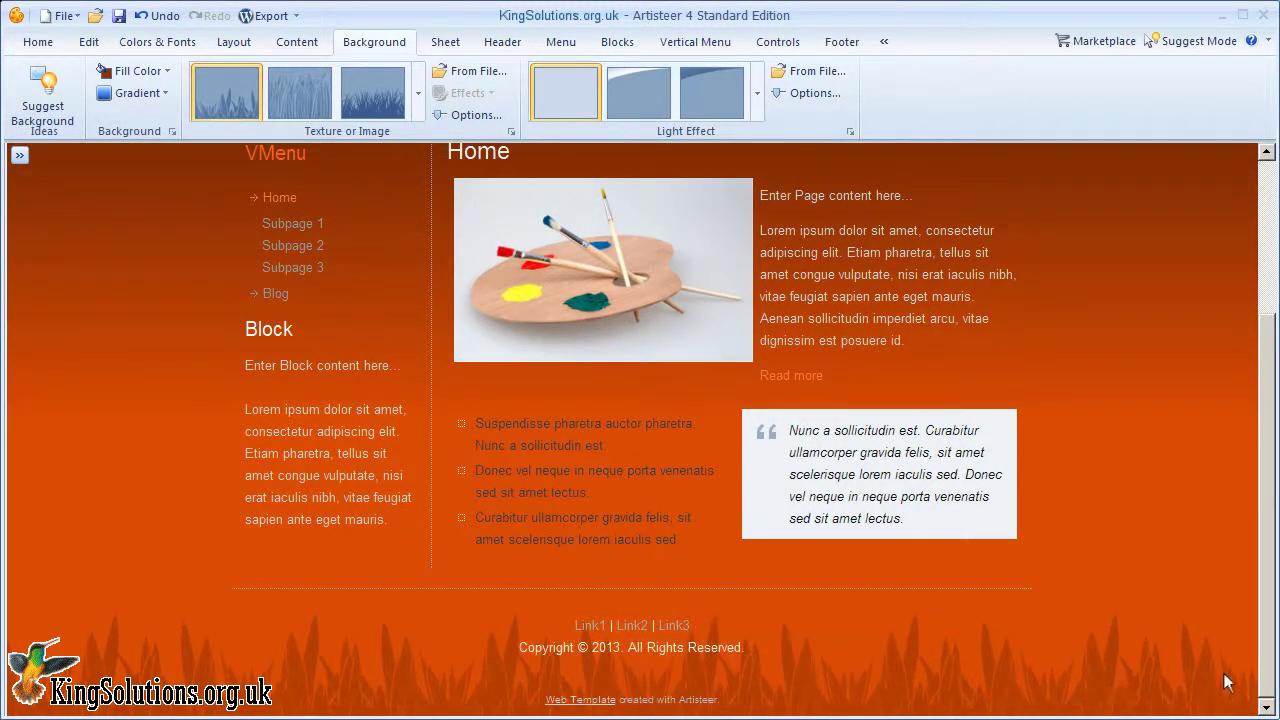
pyautogui.moveTo(1270, 665); pyautogui.dragTo(1262, 478)
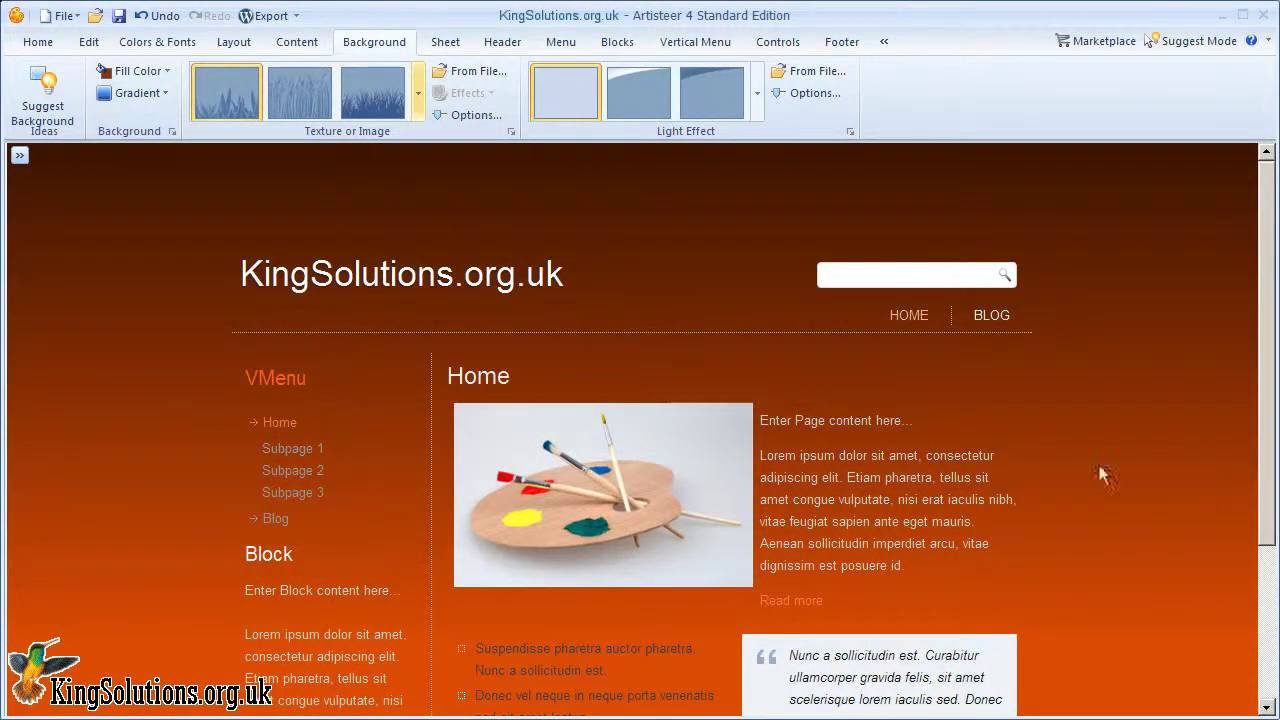
# - Apply a Vertical Left floral texture, then switch to a Vertical Right floral ornament
pyautogui.click(418, 95)
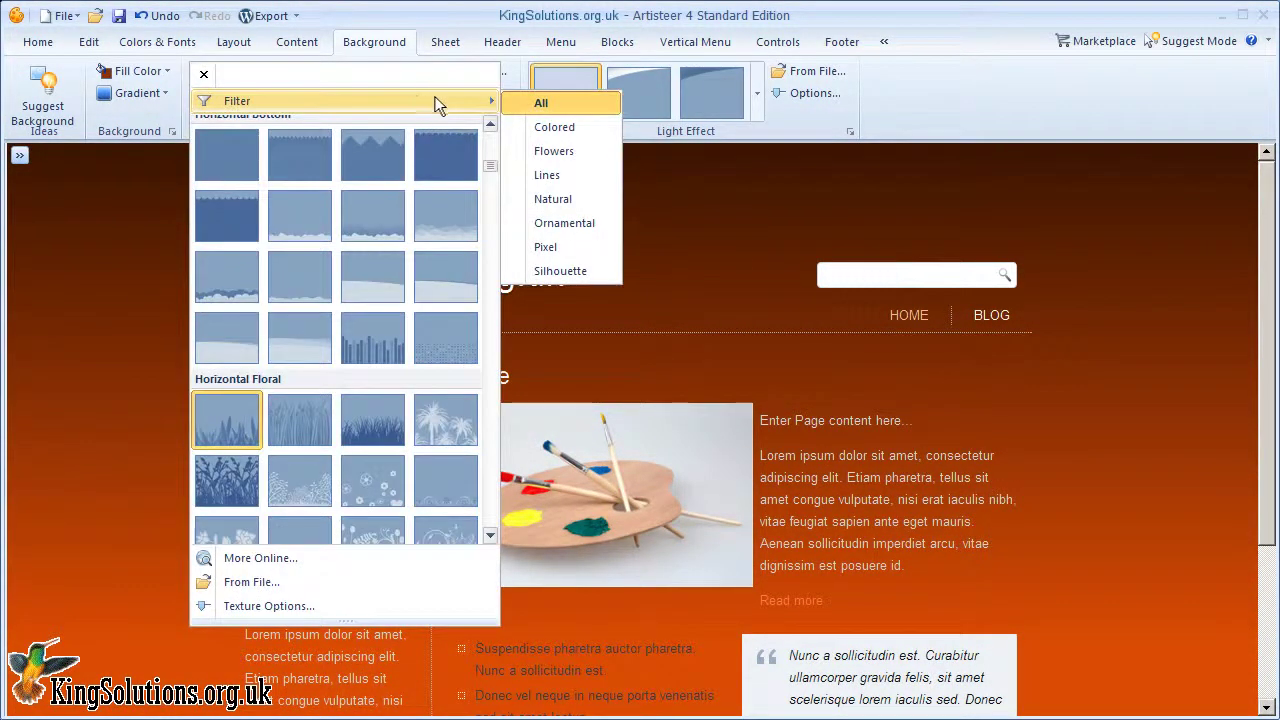
pyautogui.moveTo(486, 166); pyautogui.dragTo(490, 178)
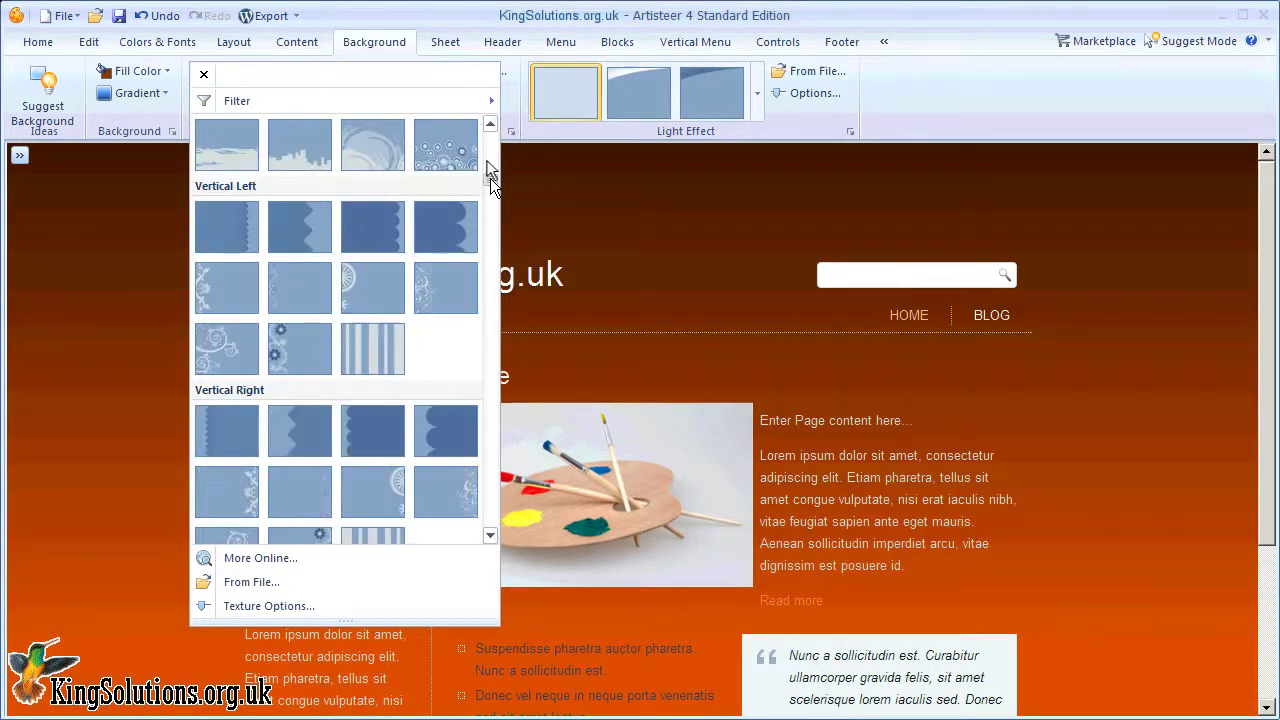
pyautogui.click(300, 349)
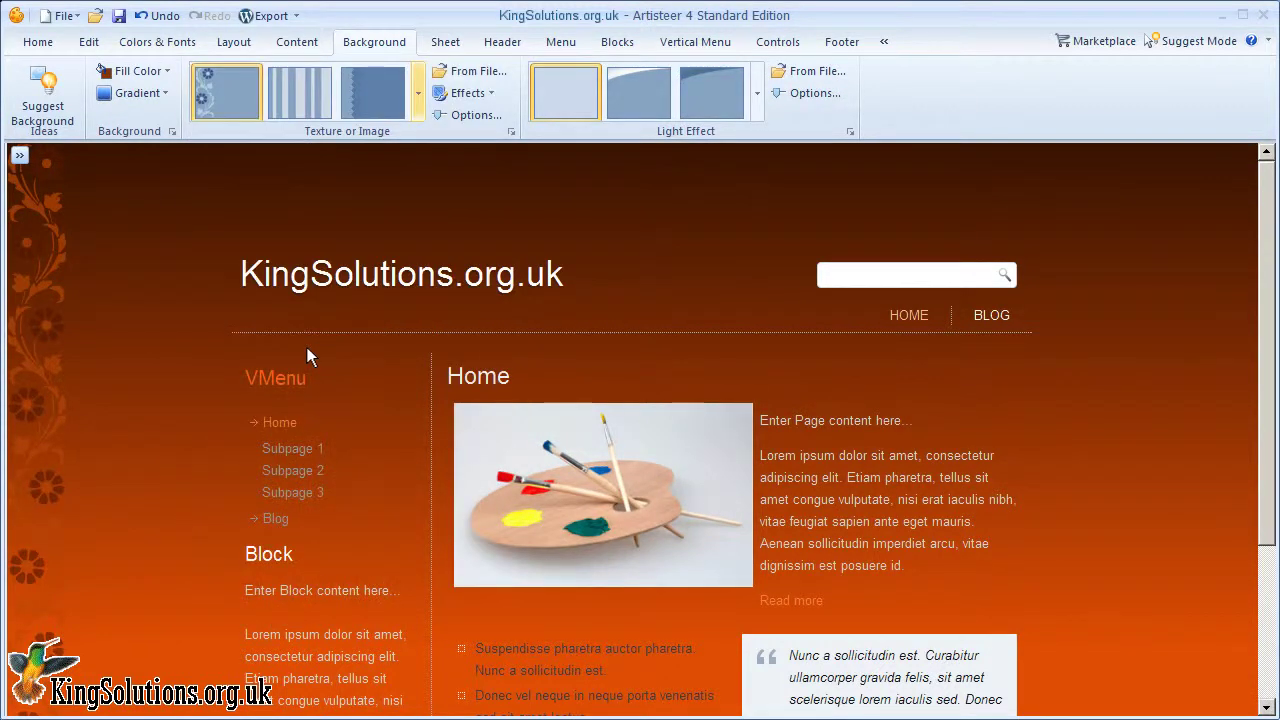
pyautogui.click(418, 92)
pyautogui.moveTo(420, 100)
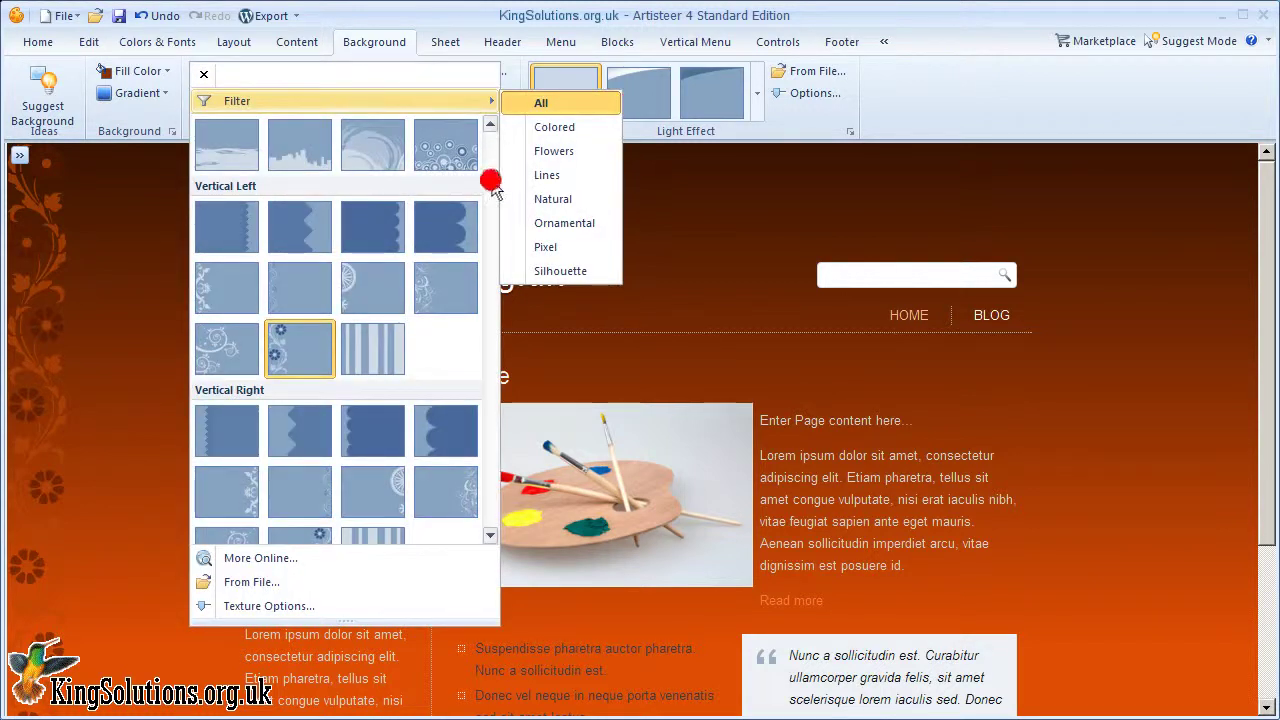
pyautogui.moveTo(491, 180); pyautogui.dragTo(491, 197)
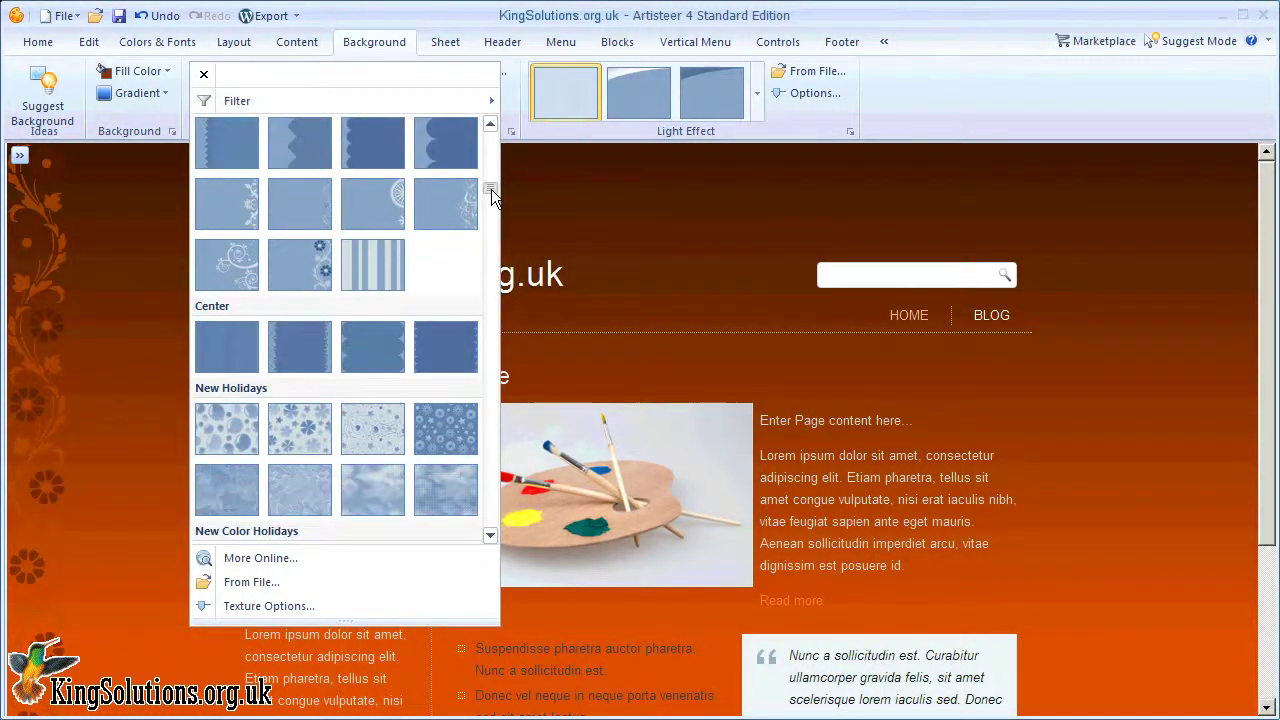
pyautogui.click(300, 262)
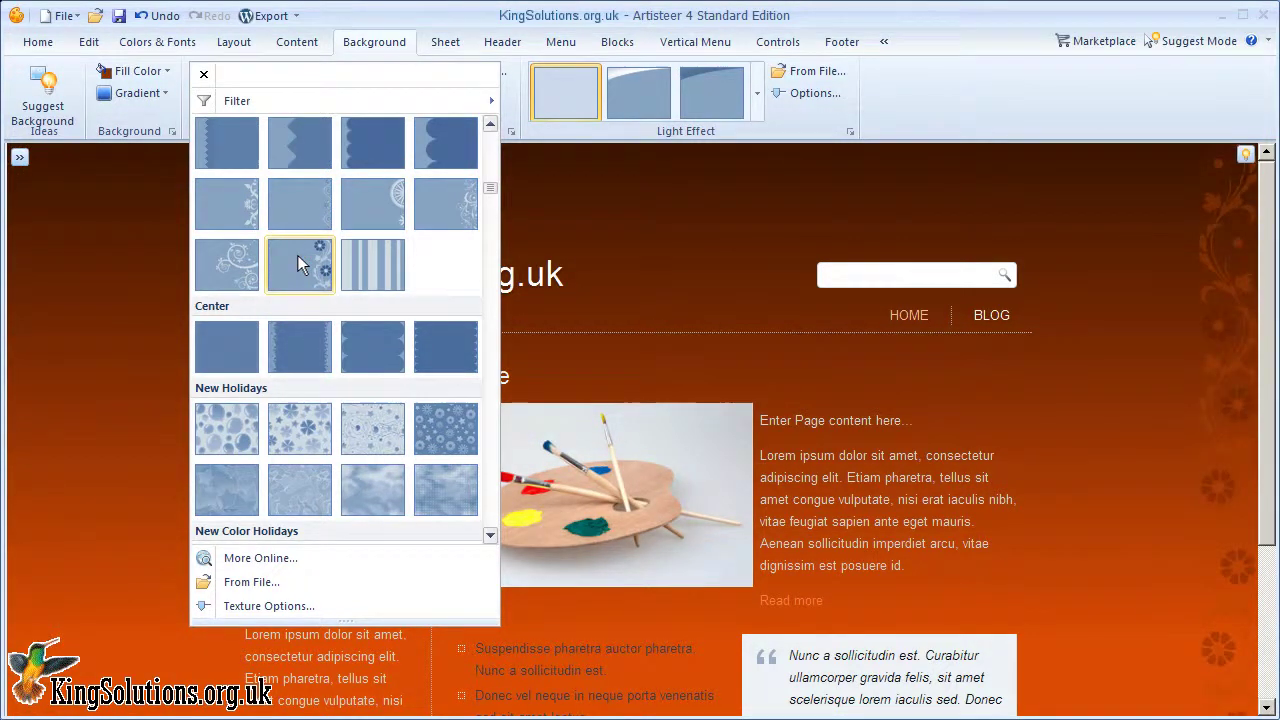
pyautogui.click(297, 260)
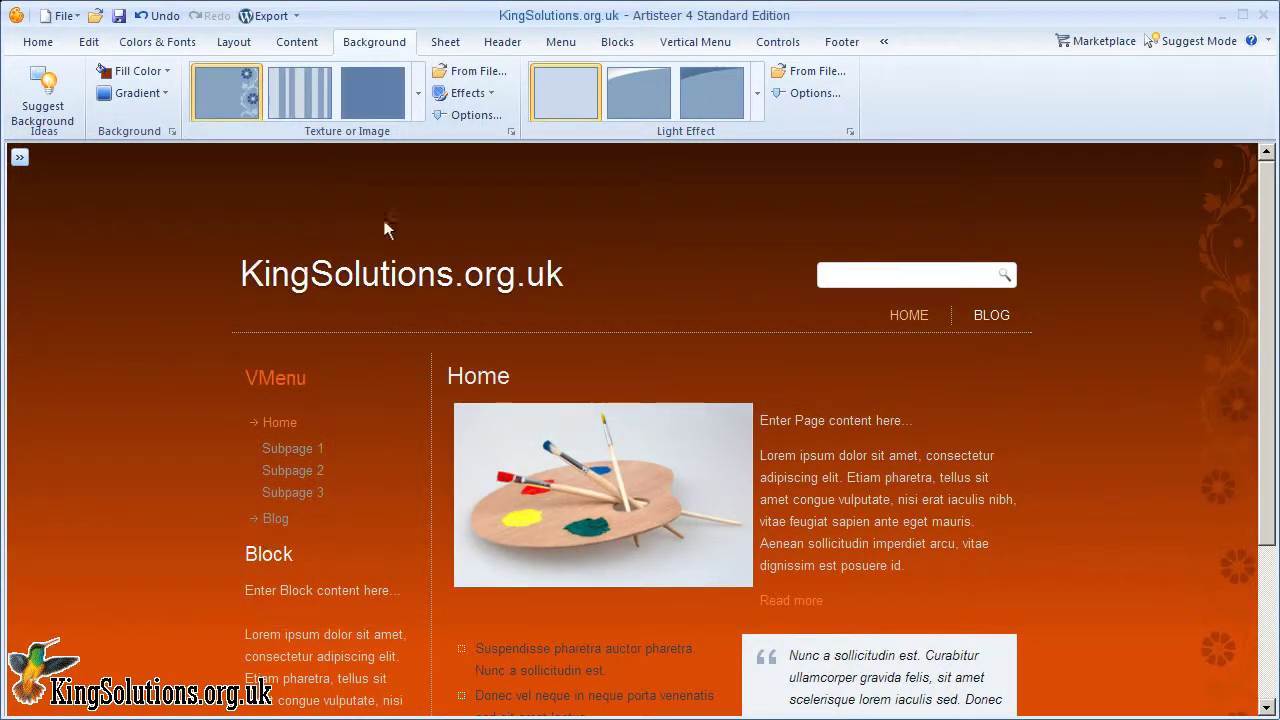
# - Apply the first New Holidays bubble texture to the page background
pyautogui.click(418, 94)
pyautogui.moveTo(420, 105)
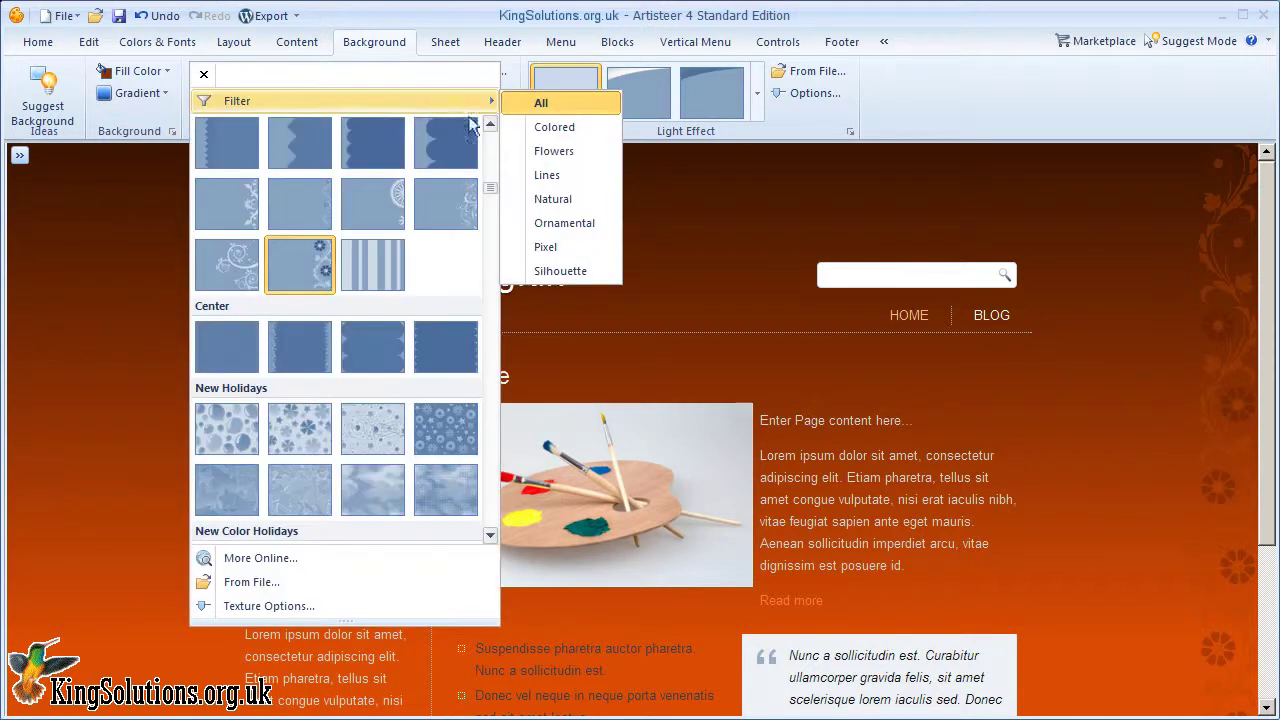
pyautogui.moveTo(487, 187); pyautogui.dragTo(488, 192)
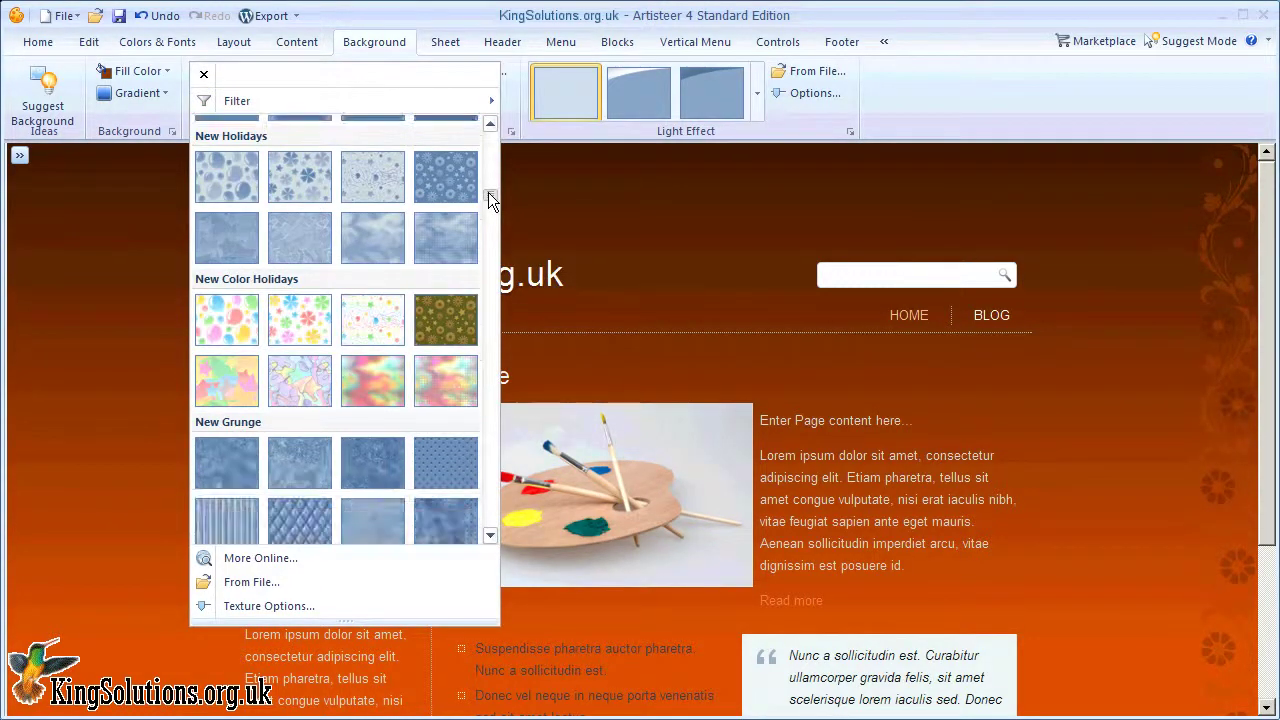
pyautogui.click(224, 174)
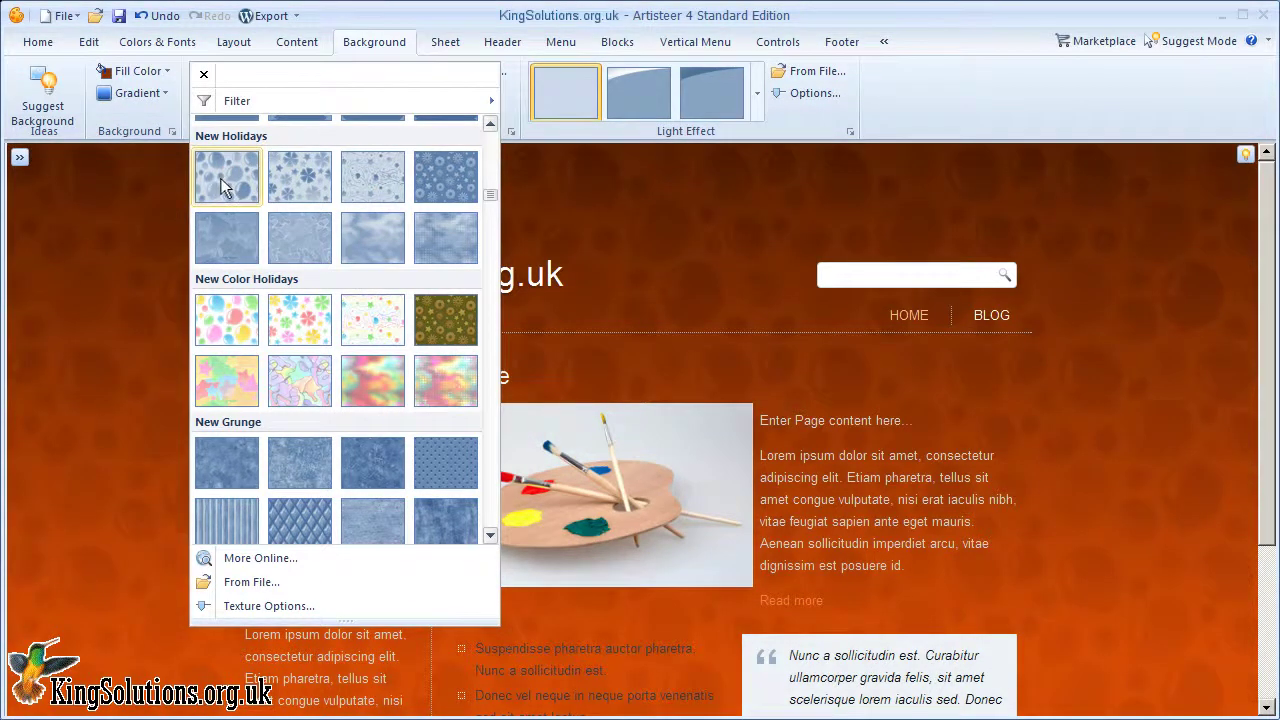
pyautogui.click(224, 187)
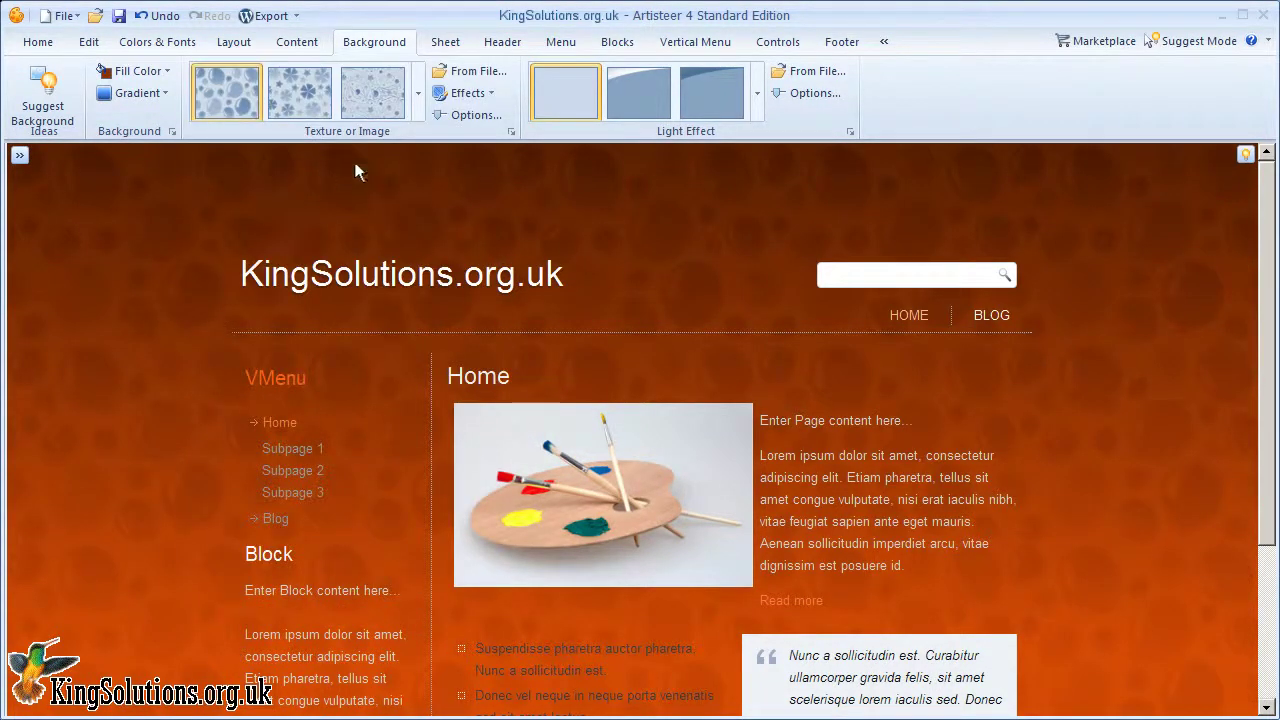
# - Replace it with the colourful New Color Holidays balloon texture
pyautogui.click(419, 96)
pyautogui.moveTo(428, 101)
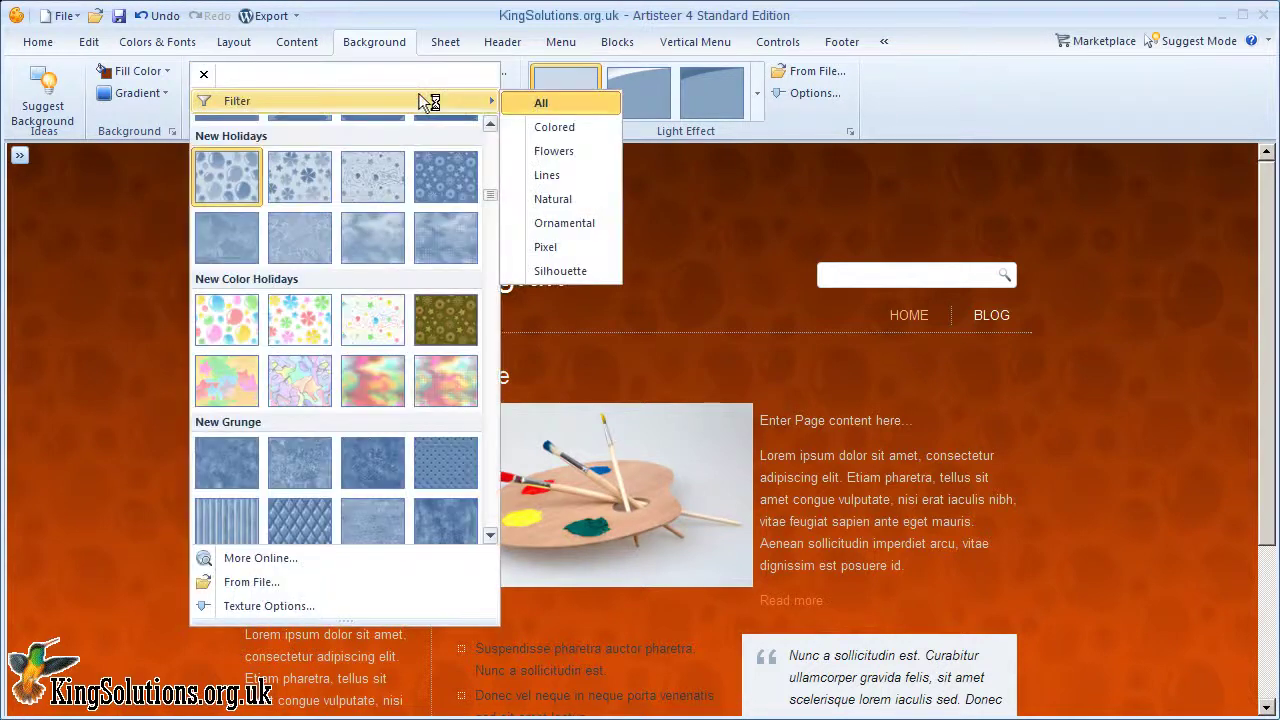
pyautogui.click(220, 316)
pyautogui.click(419, 96)
pyautogui.moveTo(420, 103)
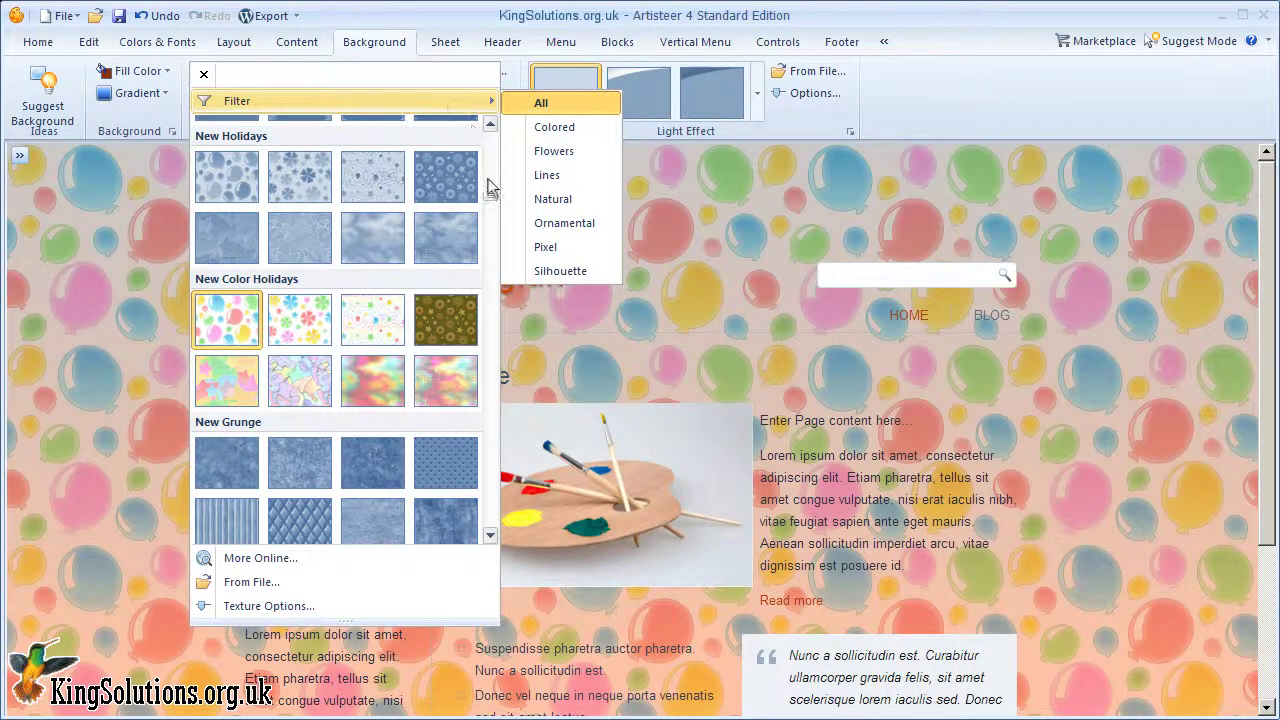
pyautogui.moveTo(489, 198); pyautogui.dragTo(489, 209)
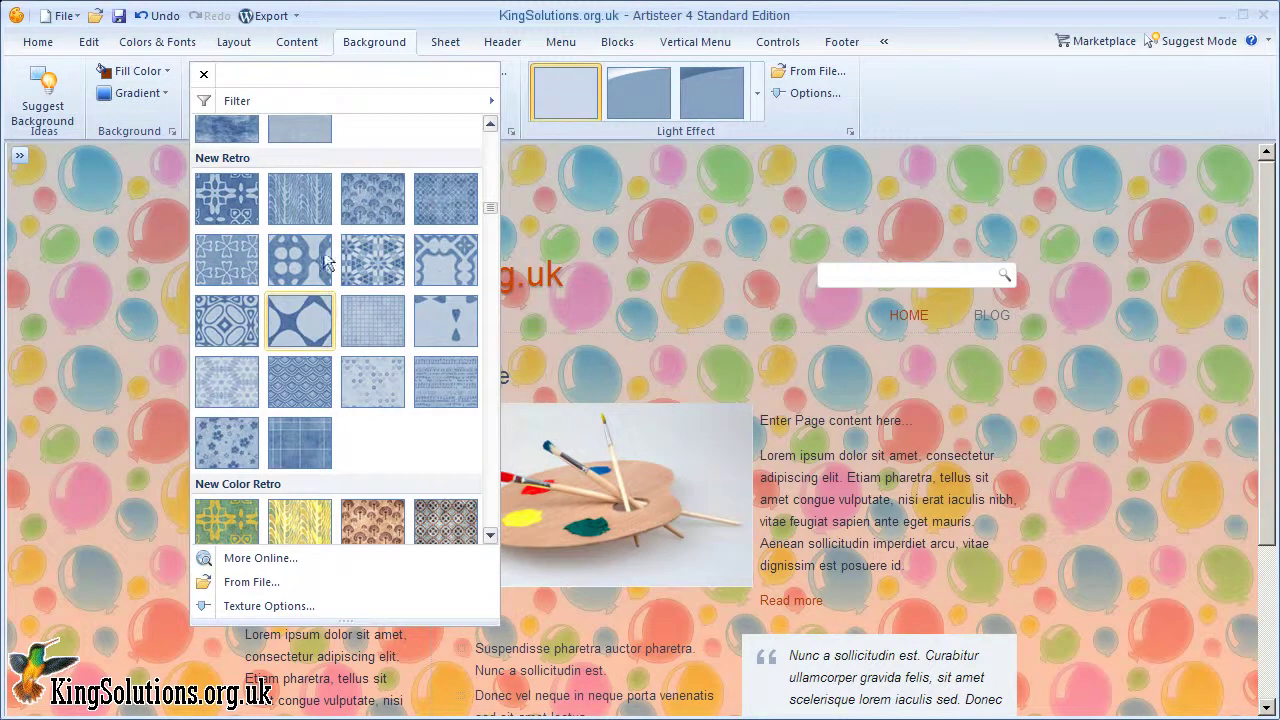
# - Apply the New Retro X-pattern texture, trying the Two Colors and Inverted Colors effects
pyautogui.click(307, 316)
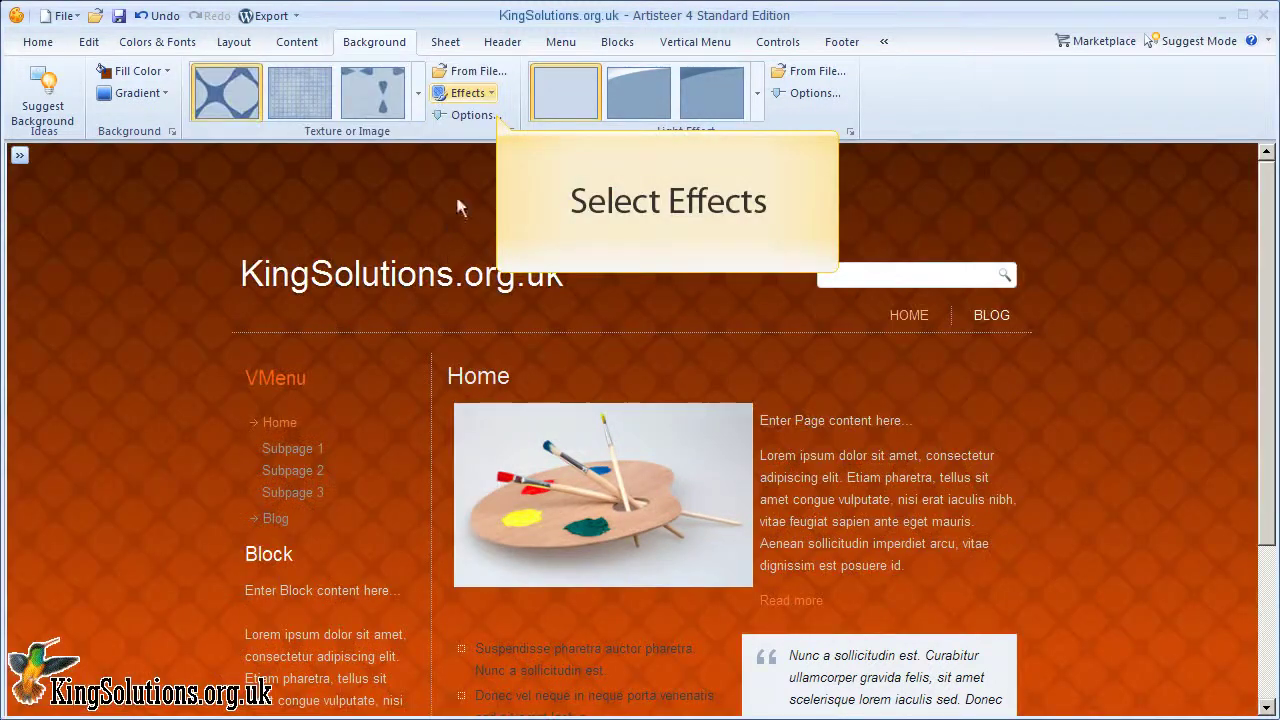
pyautogui.click(468, 96)
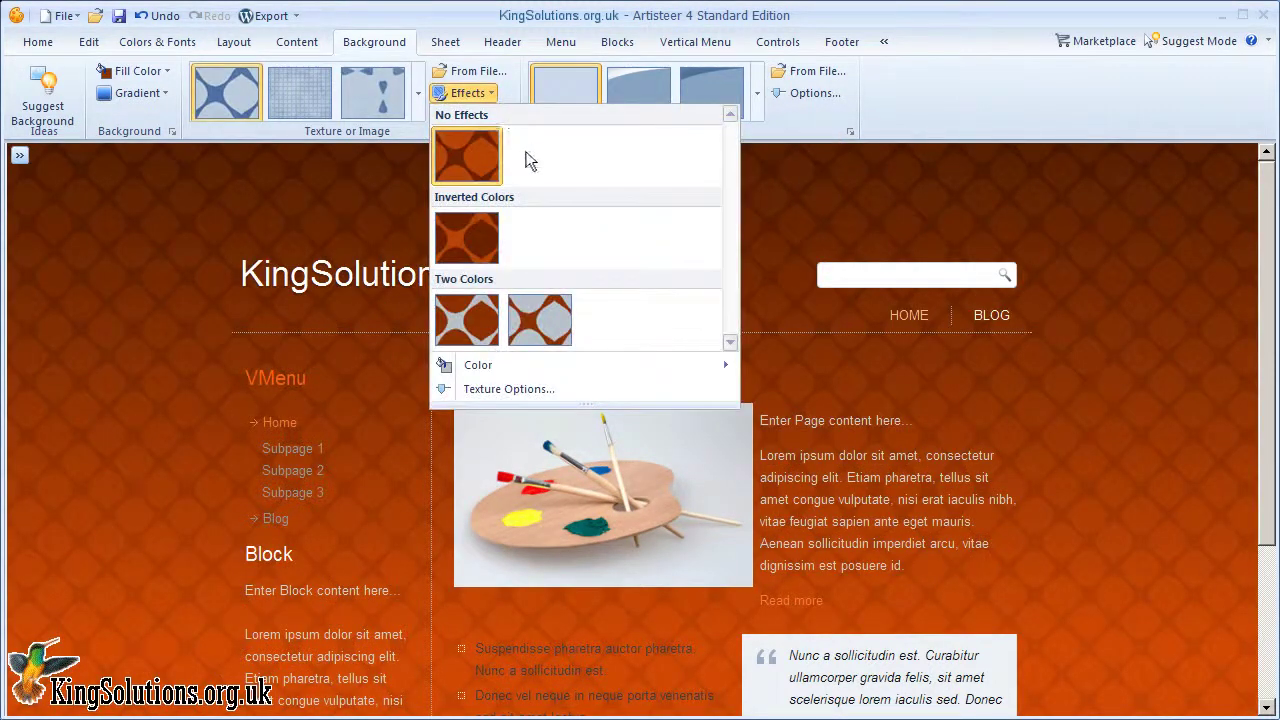
pyautogui.click(547, 323)
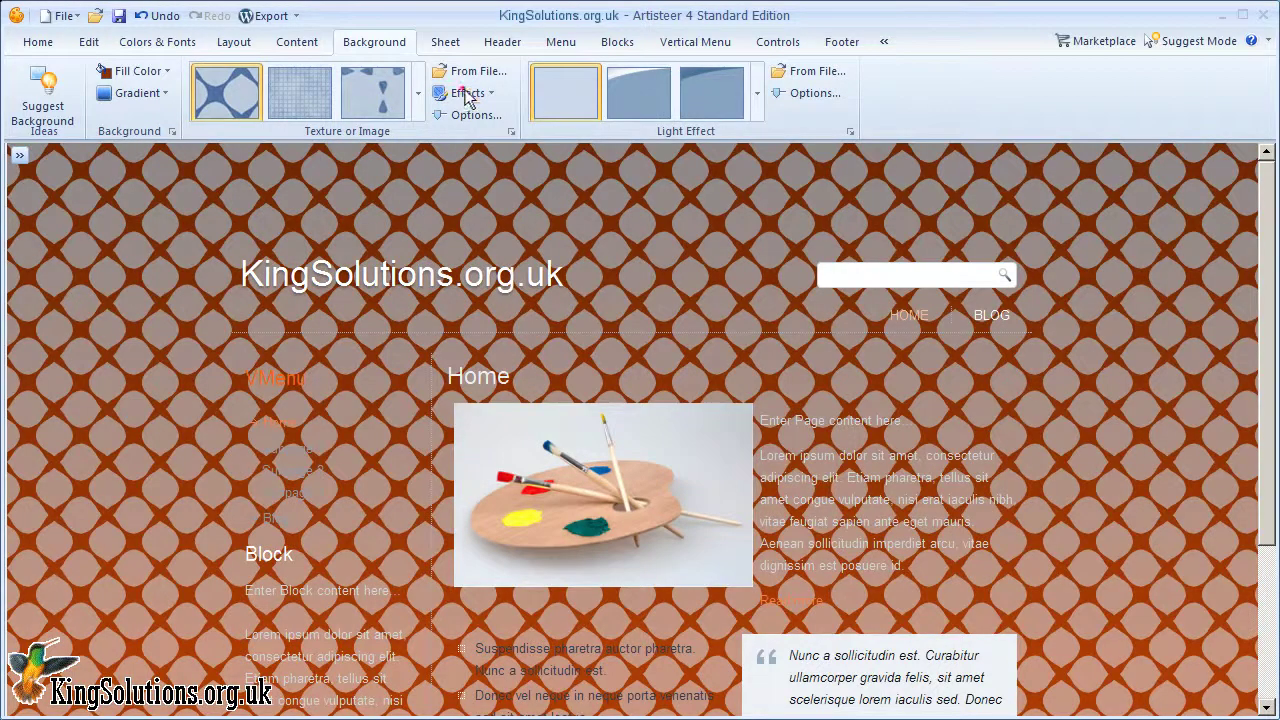
pyautogui.click(465, 93)
pyautogui.click(477, 240)
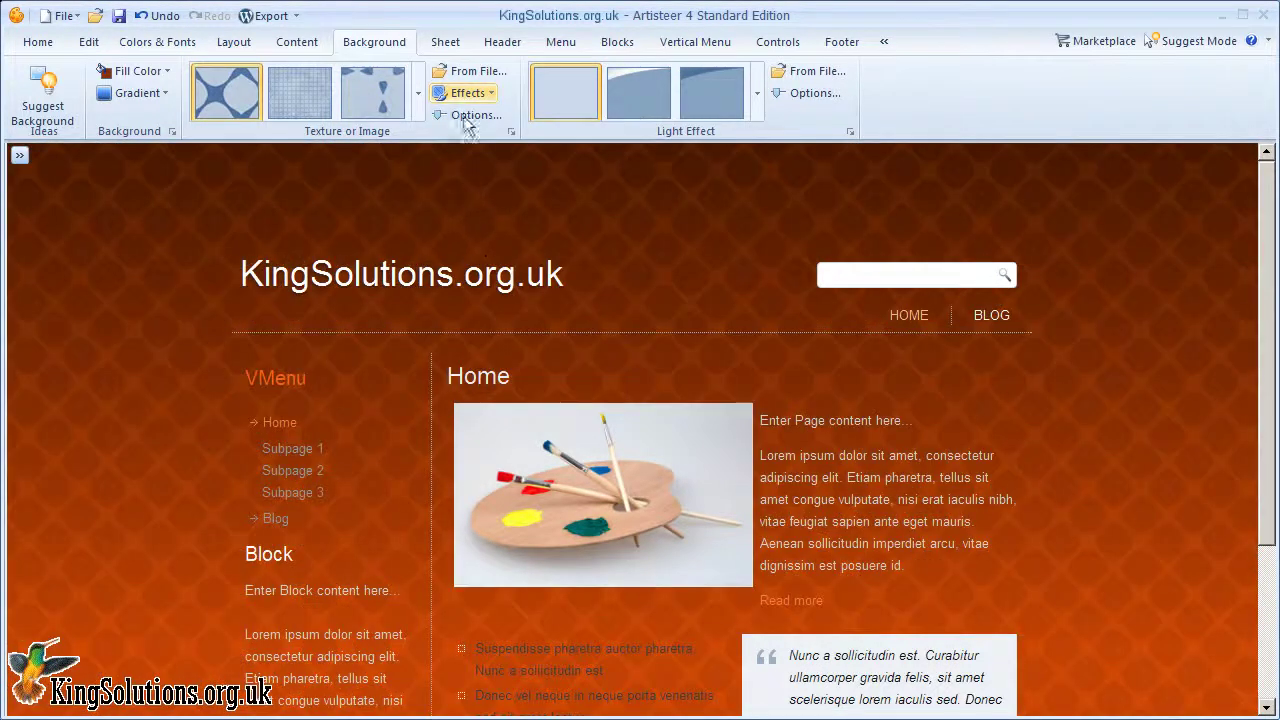
pyautogui.click(465, 93)
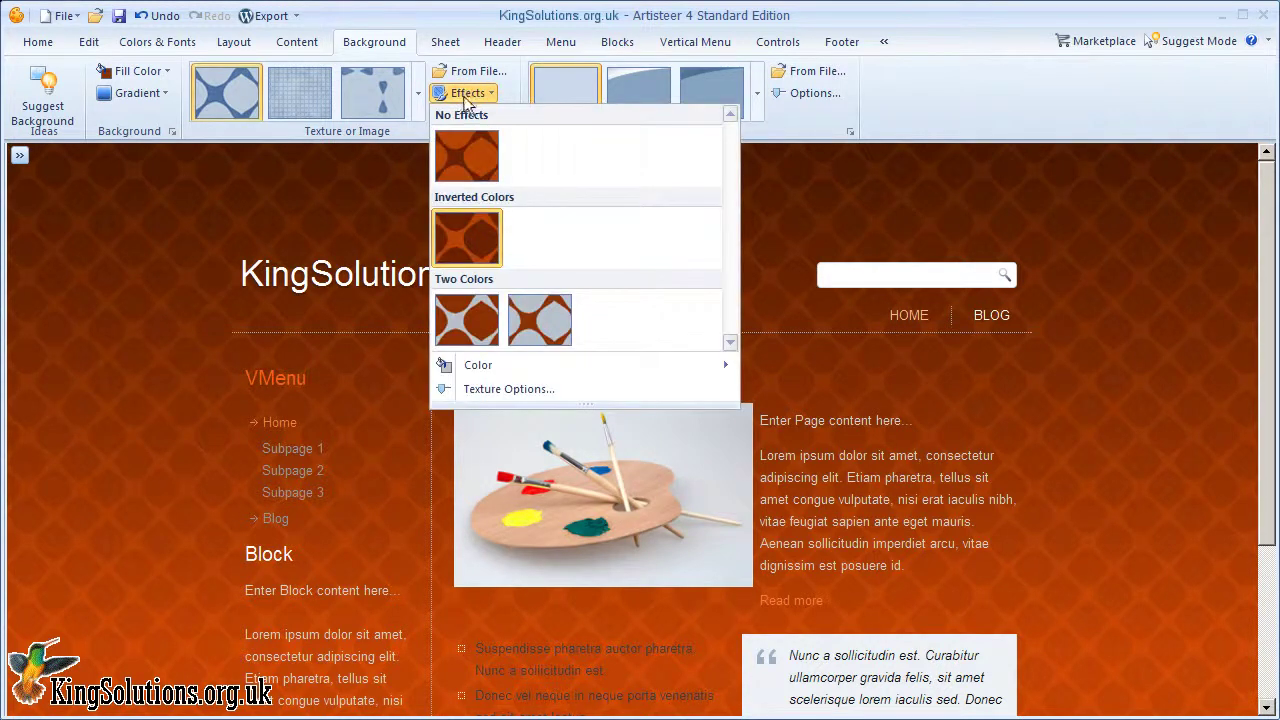
pyautogui.click(466, 151)
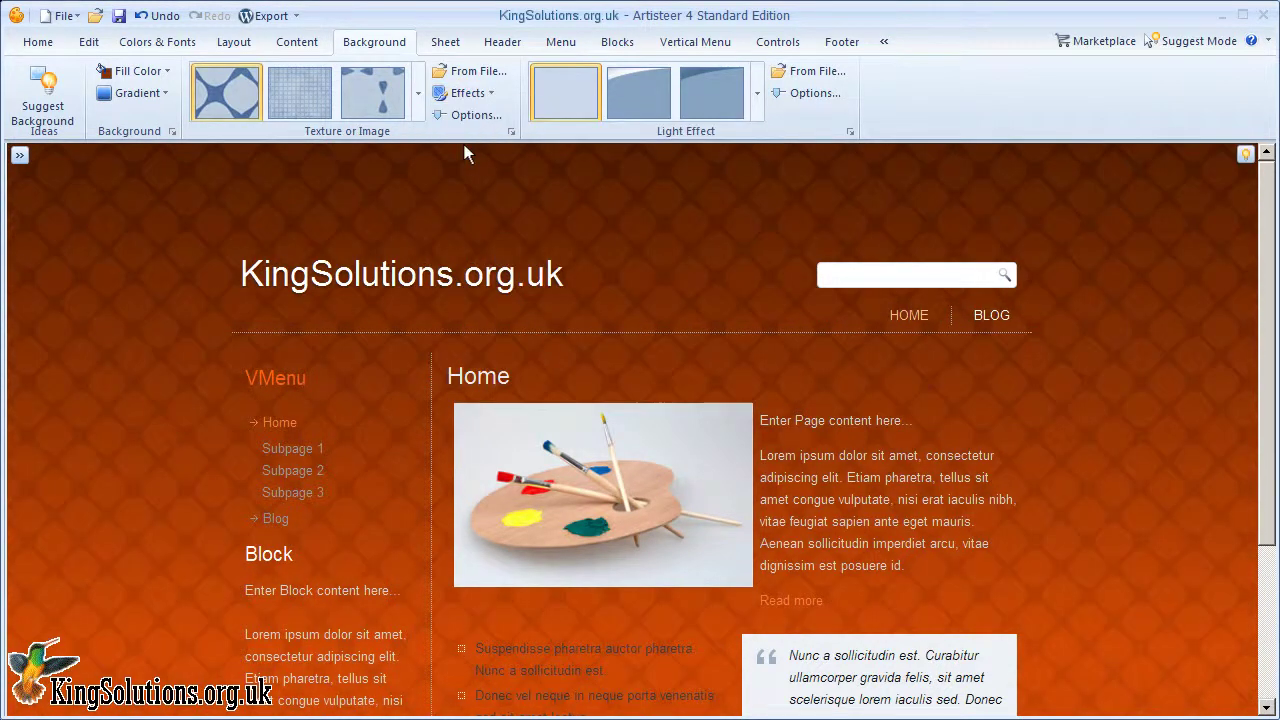
# - Set the page background to No Gradient and No Texture, removing the retro lattice pattern
pyautogui.click(131, 95)
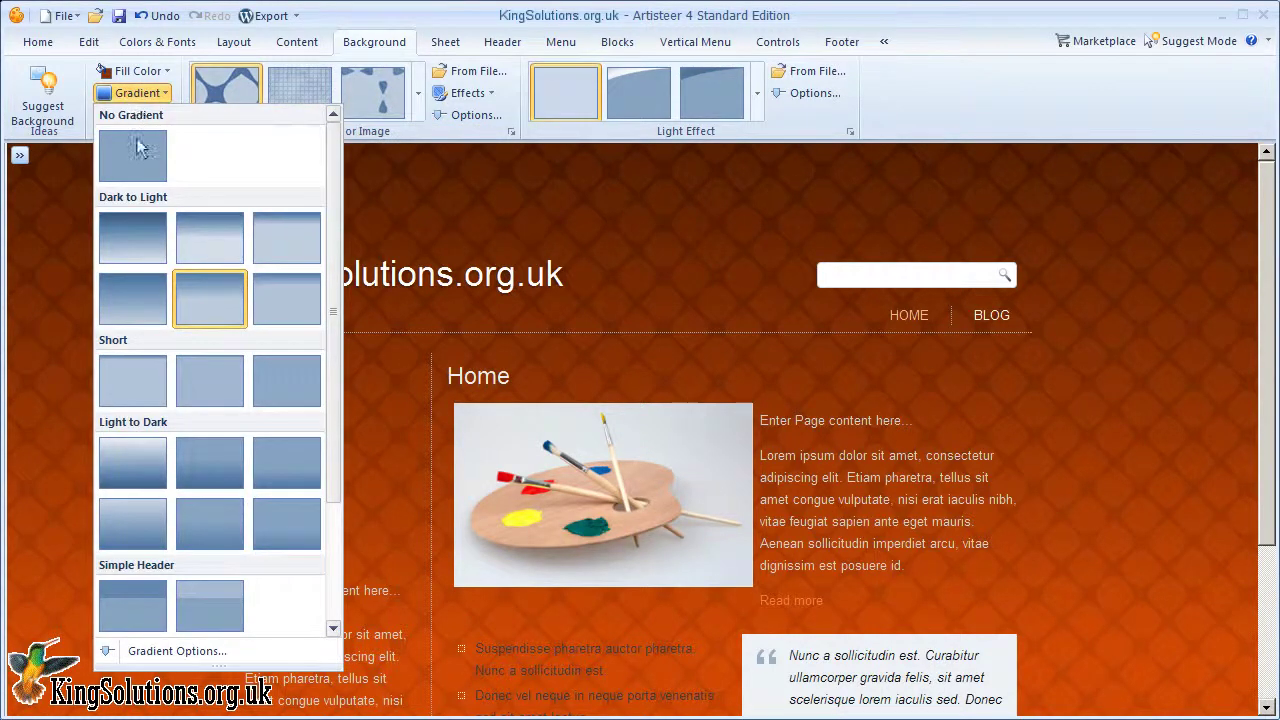
pyautogui.click(135, 162)
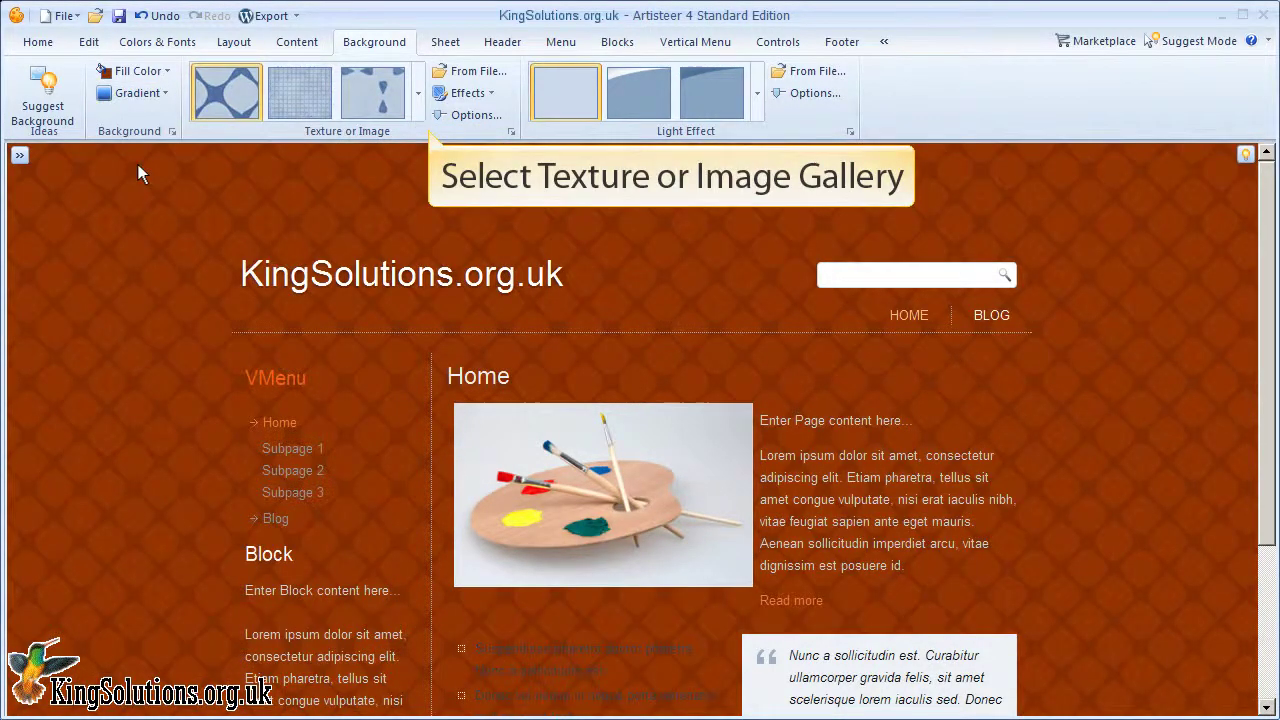
pyautogui.click(419, 110)
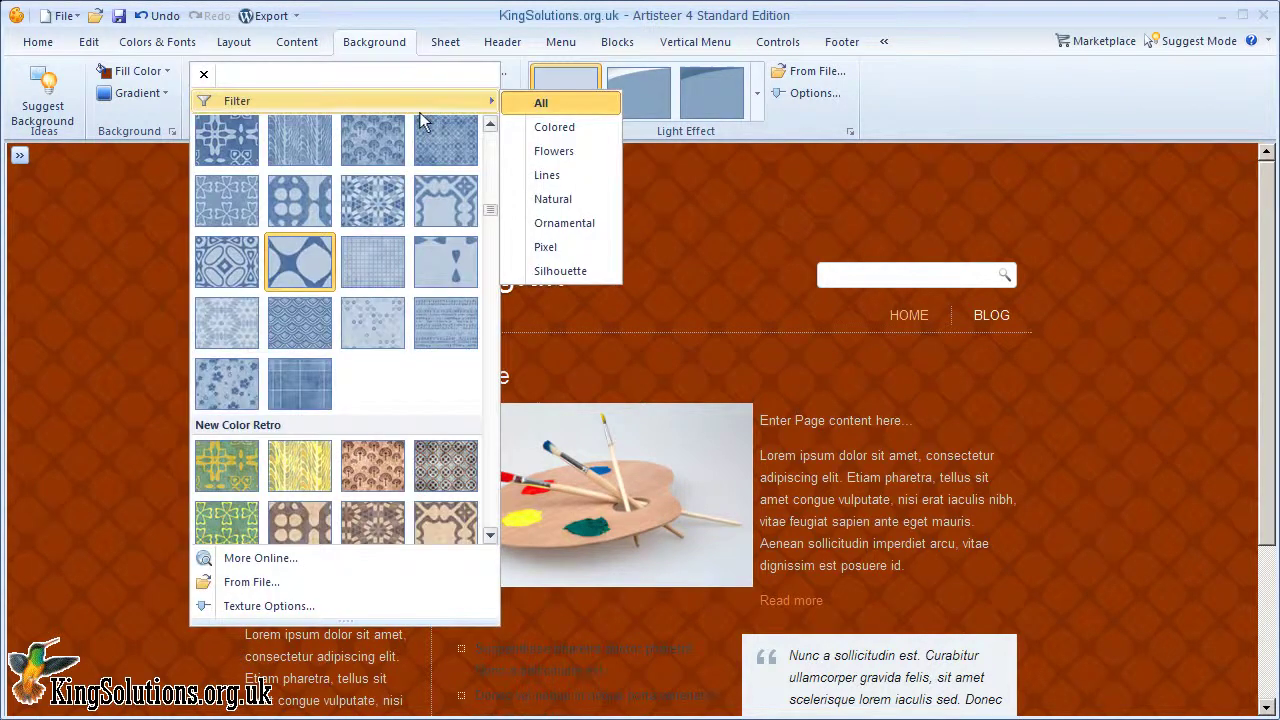
pyautogui.moveTo(491, 208); pyautogui.dragTo(502, 132)
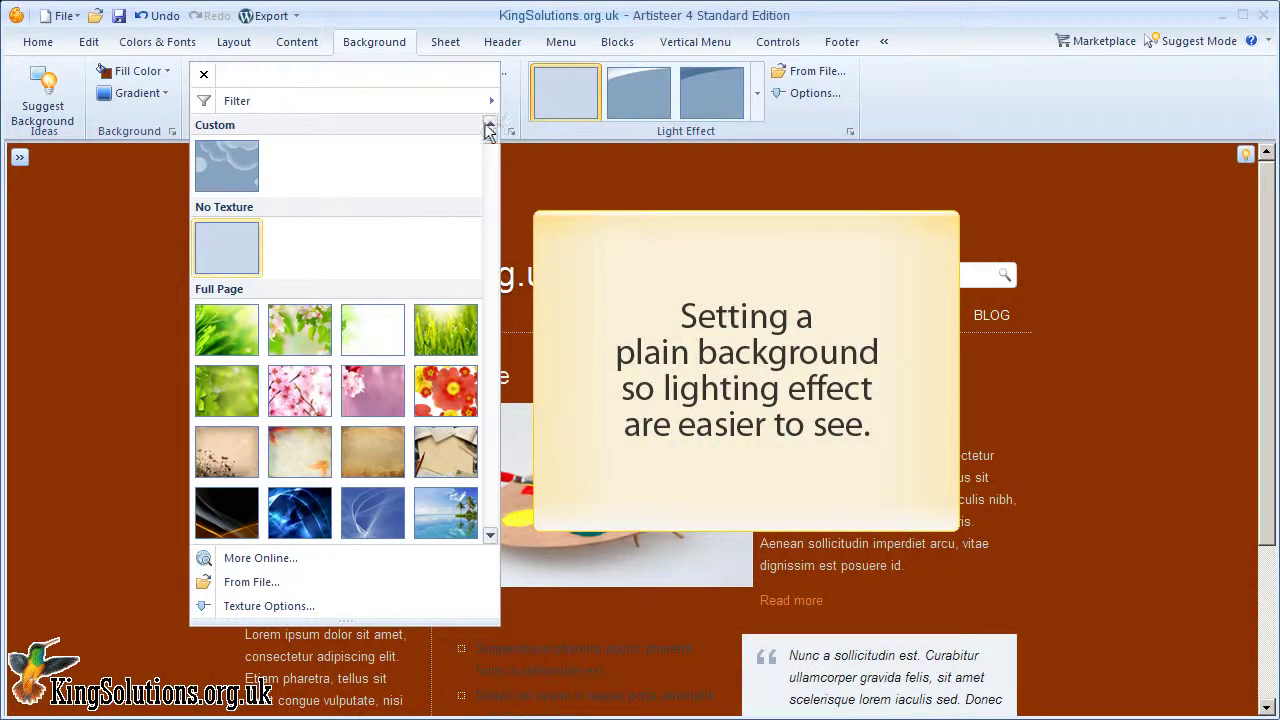
pyautogui.click(250, 242)
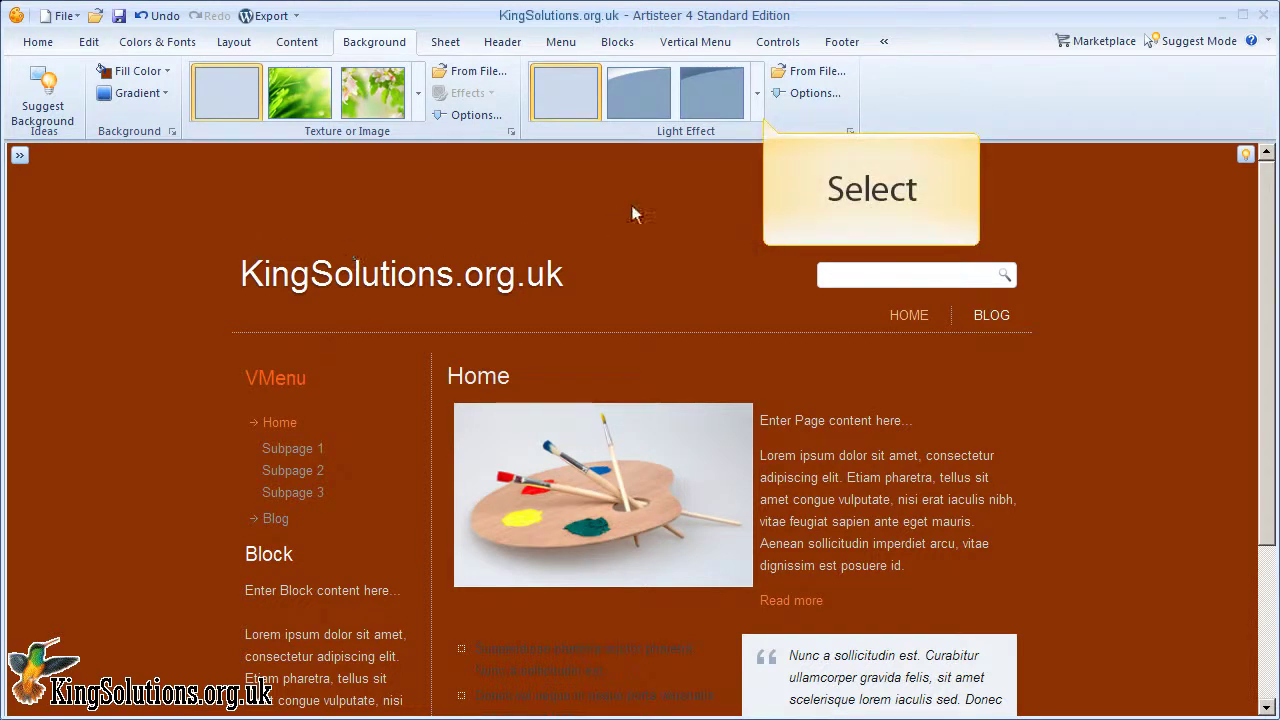
# - Try a Classic glare light effect, then apply the dotted light effect instead
pyautogui.click(757, 93)
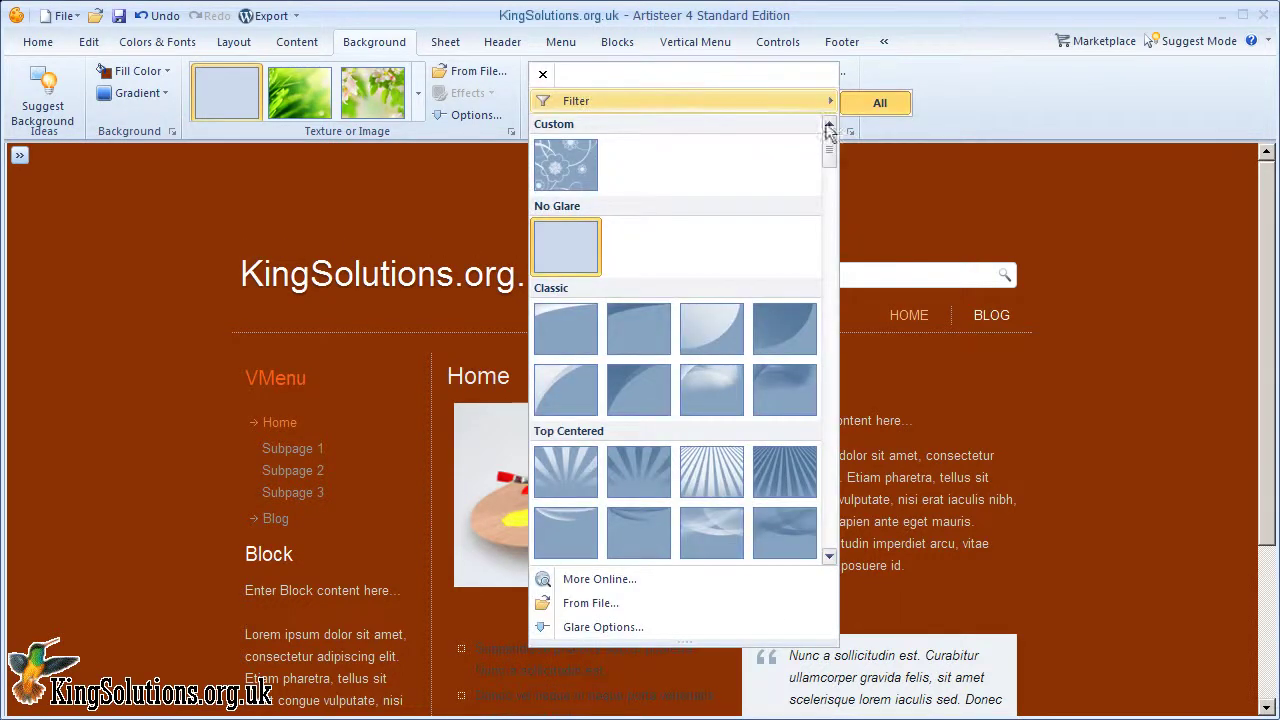
pyautogui.moveTo(829, 140)
pyautogui.mouseDown()
pyautogui.moveTo(834, 540)
pyautogui.moveTo(831, 146)
pyautogui.mouseUp()
pyautogui.click(575, 394)
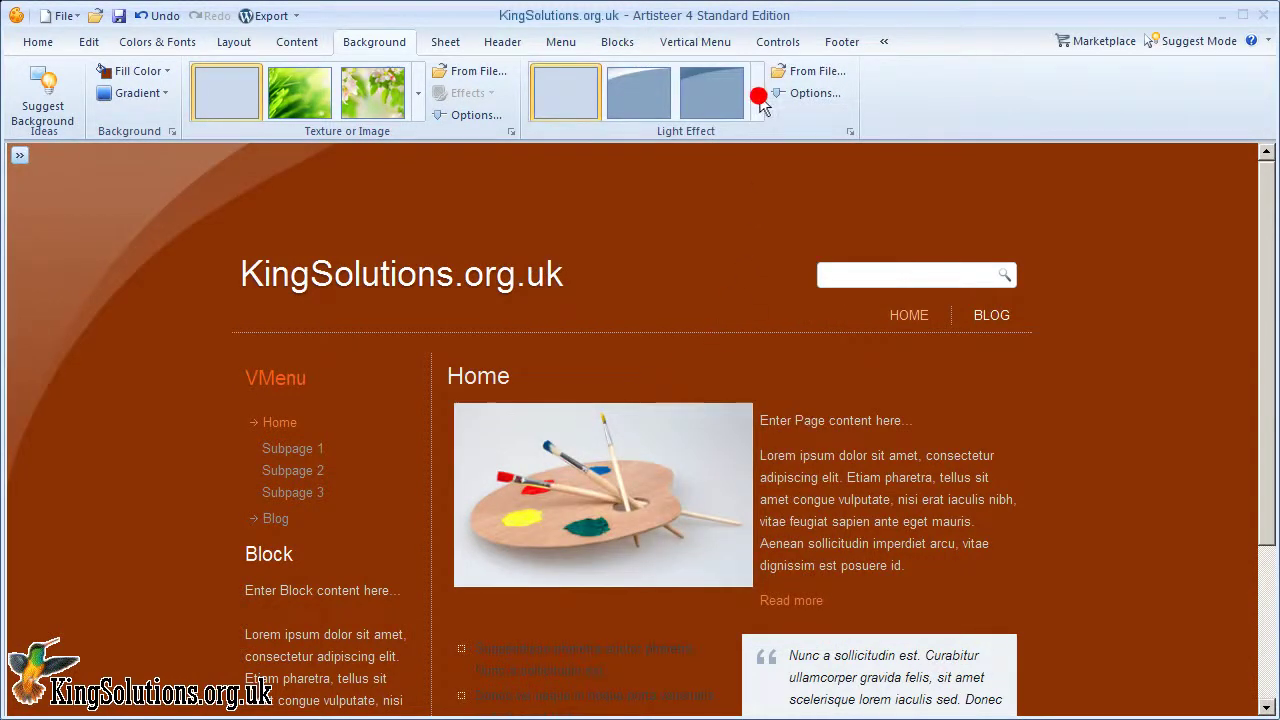
pyautogui.click(757, 93)
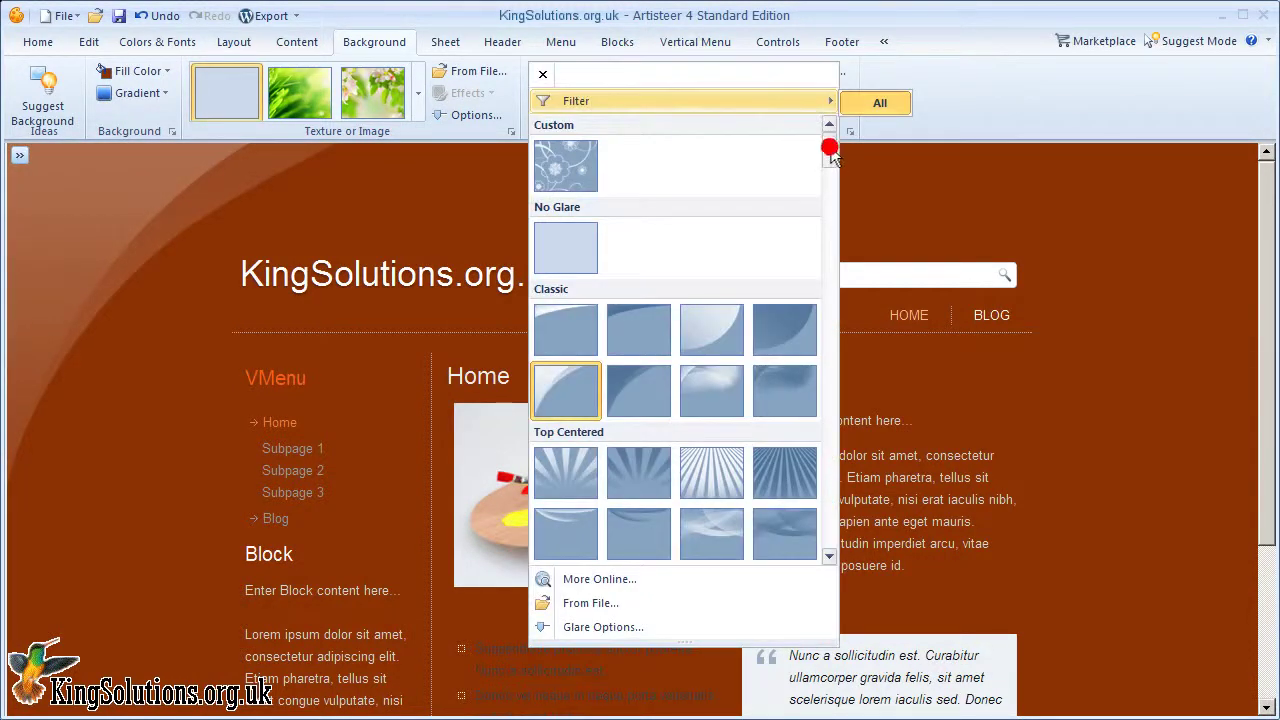
pyautogui.moveTo(829, 150); pyautogui.dragTo(832, 192)
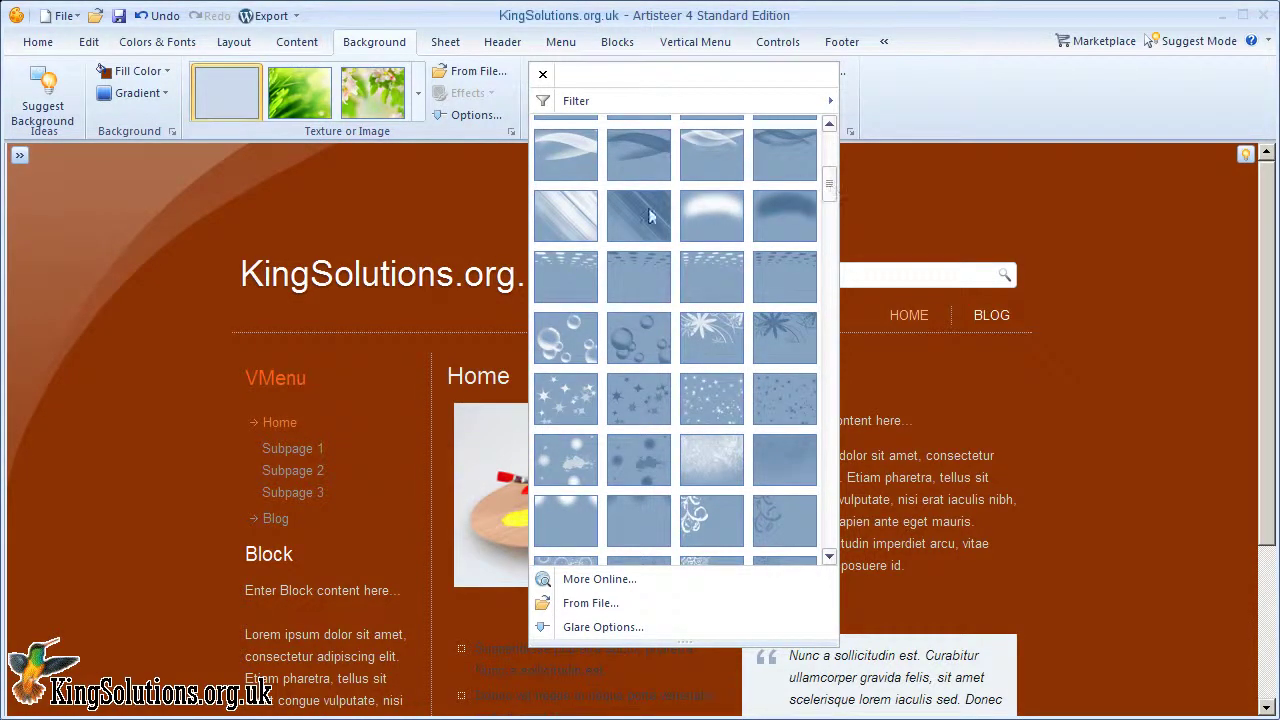
pyautogui.click(588, 289)
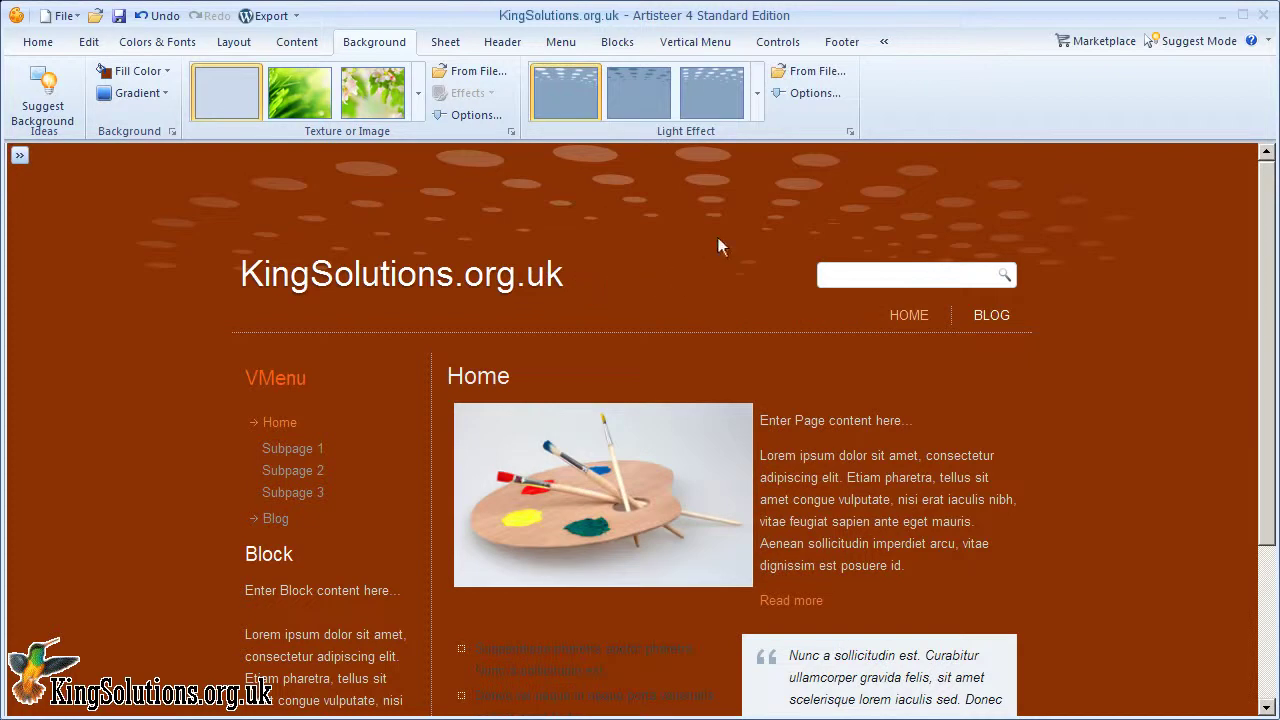
# - Replace the dotted glow with the wispy wave glare across the top-left
pyautogui.click(758, 100)
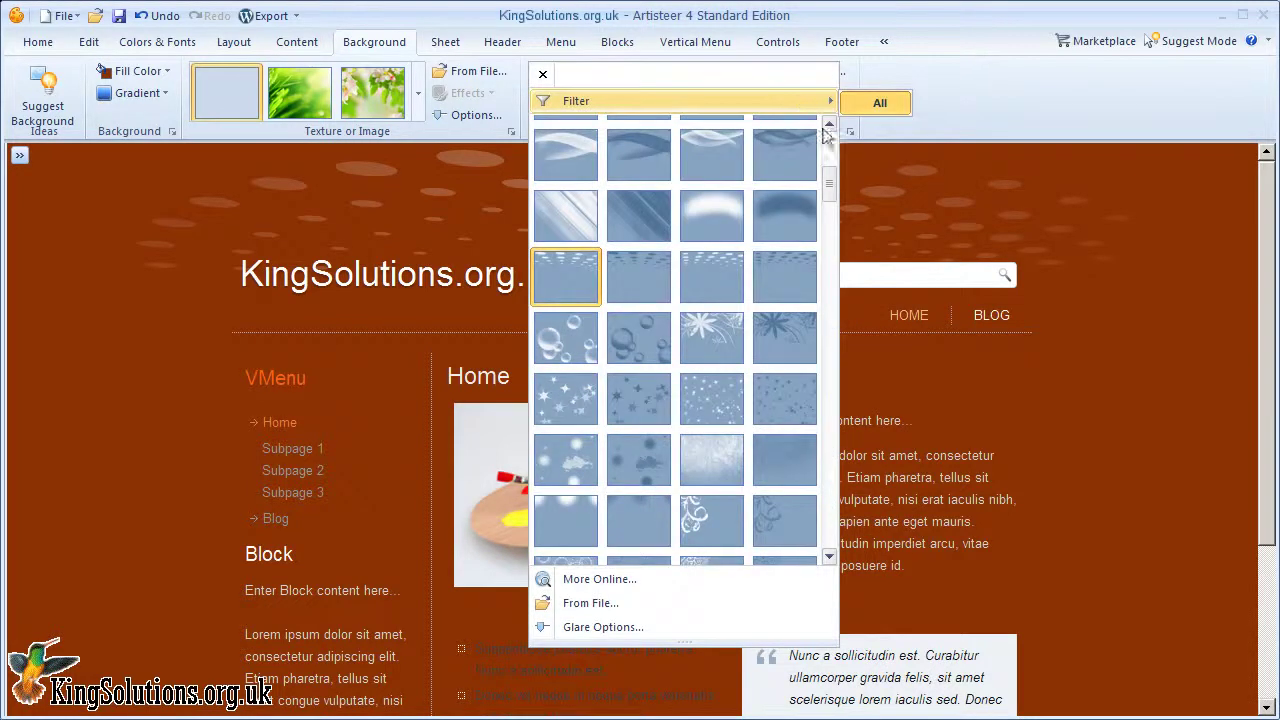
pyautogui.moveTo(835, 188); pyautogui.dragTo(834, 287)
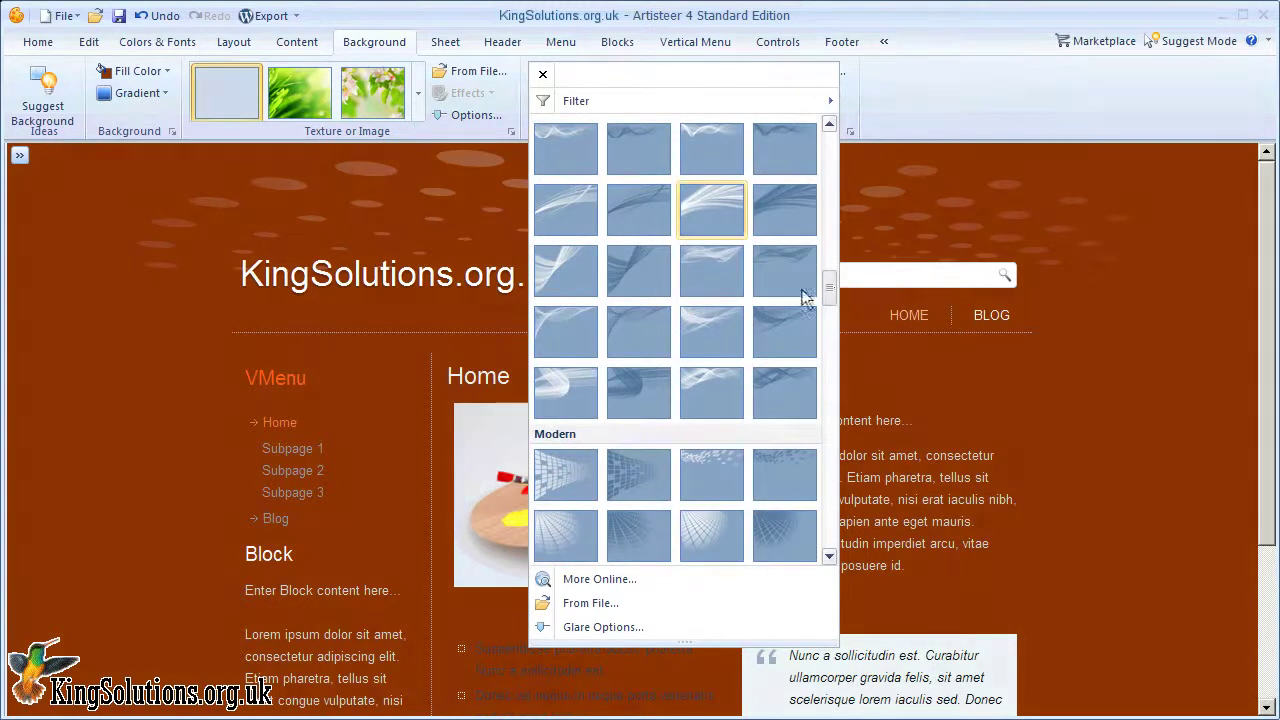
pyautogui.click(697, 199)
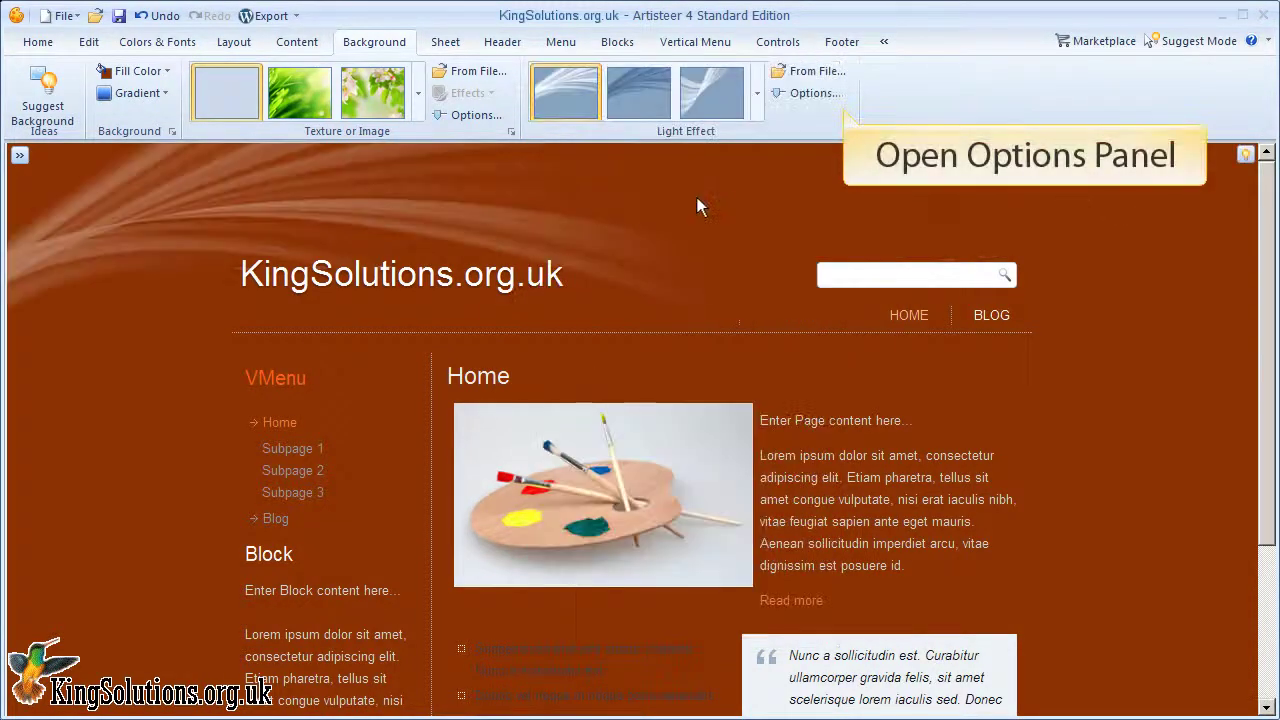
# - In the page background Scrolling options, try Scroll position, then set it back to Fixed
pyautogui.click(810, 100)
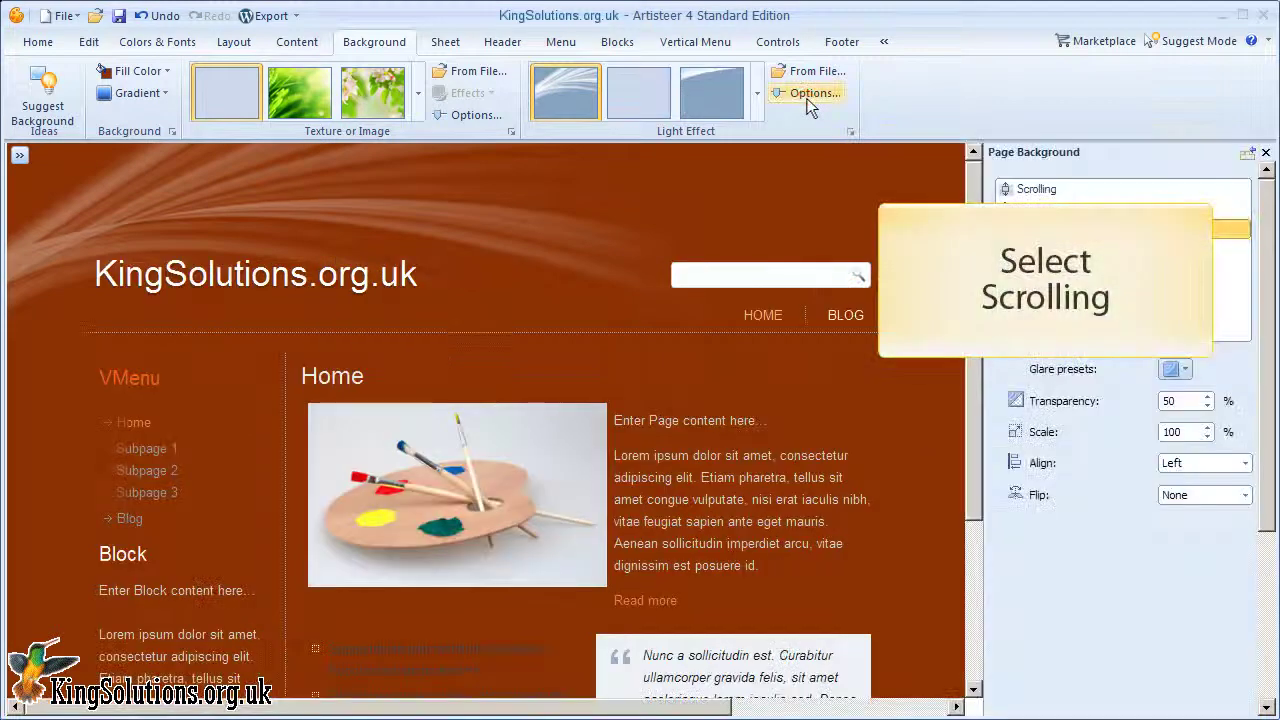
pyautogui.click(1048, 190)
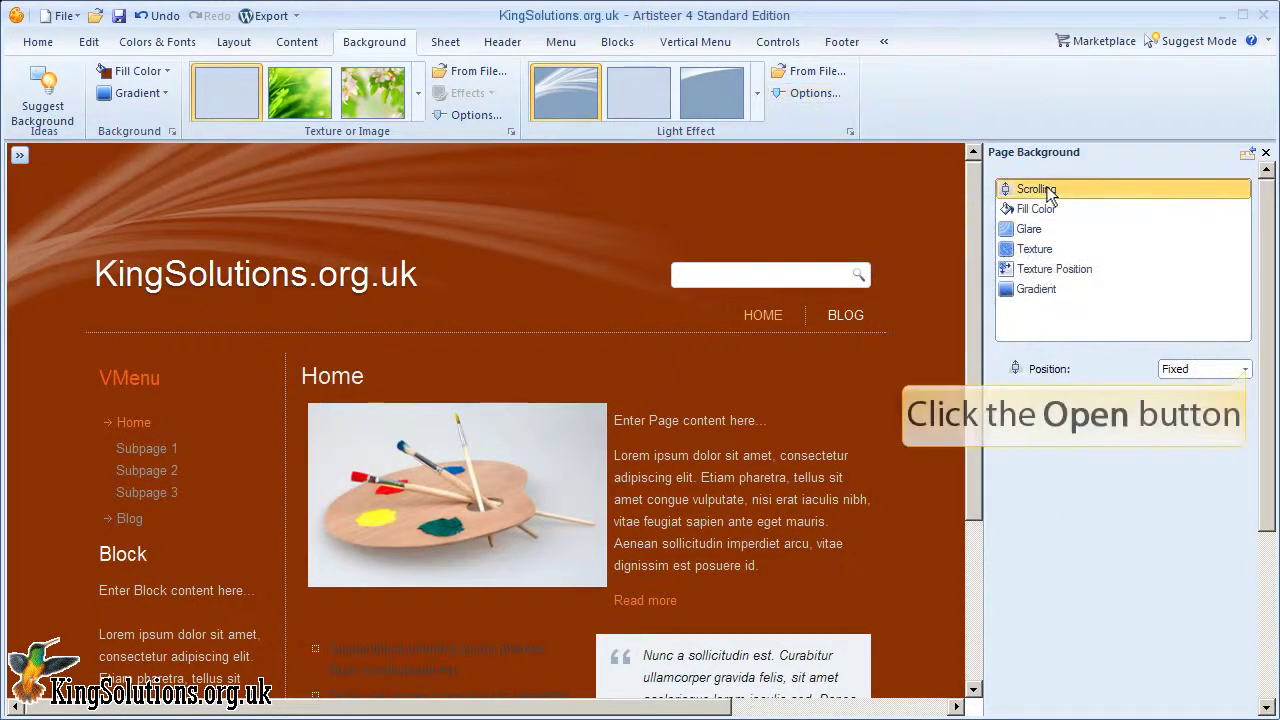
pyautogui.click(1245, 370)
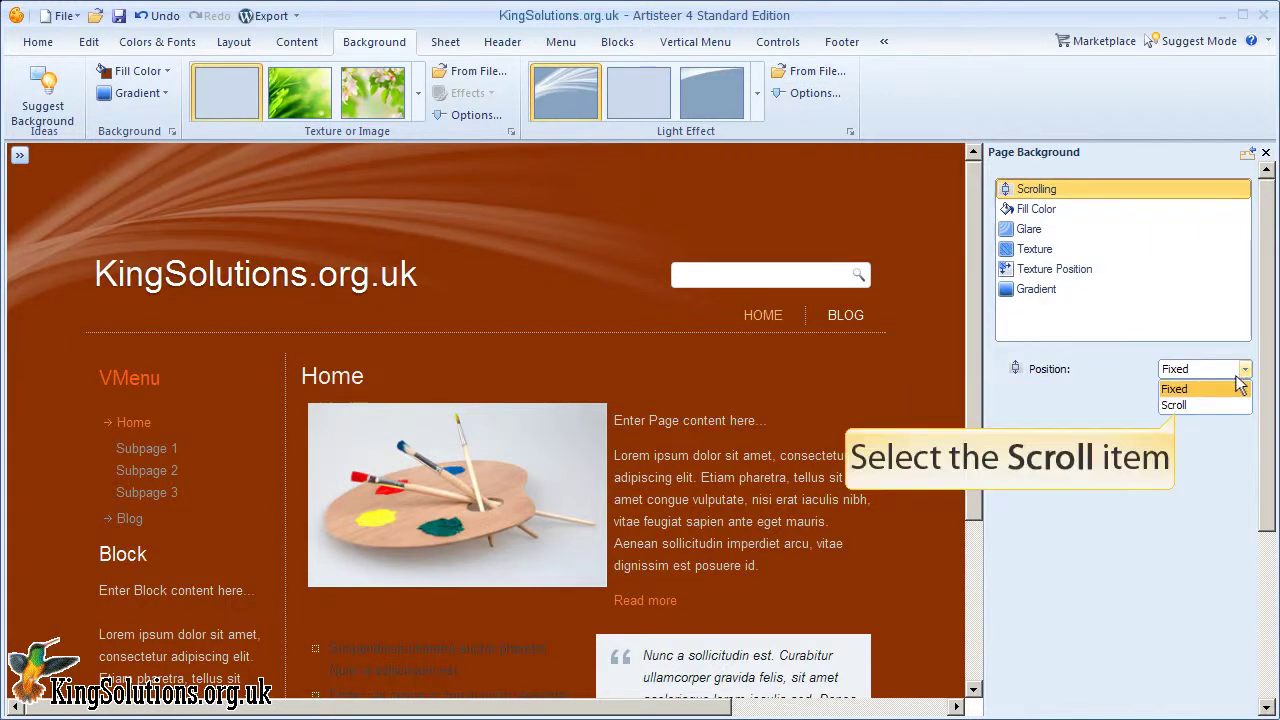
pyautogui.click(1233, 404)
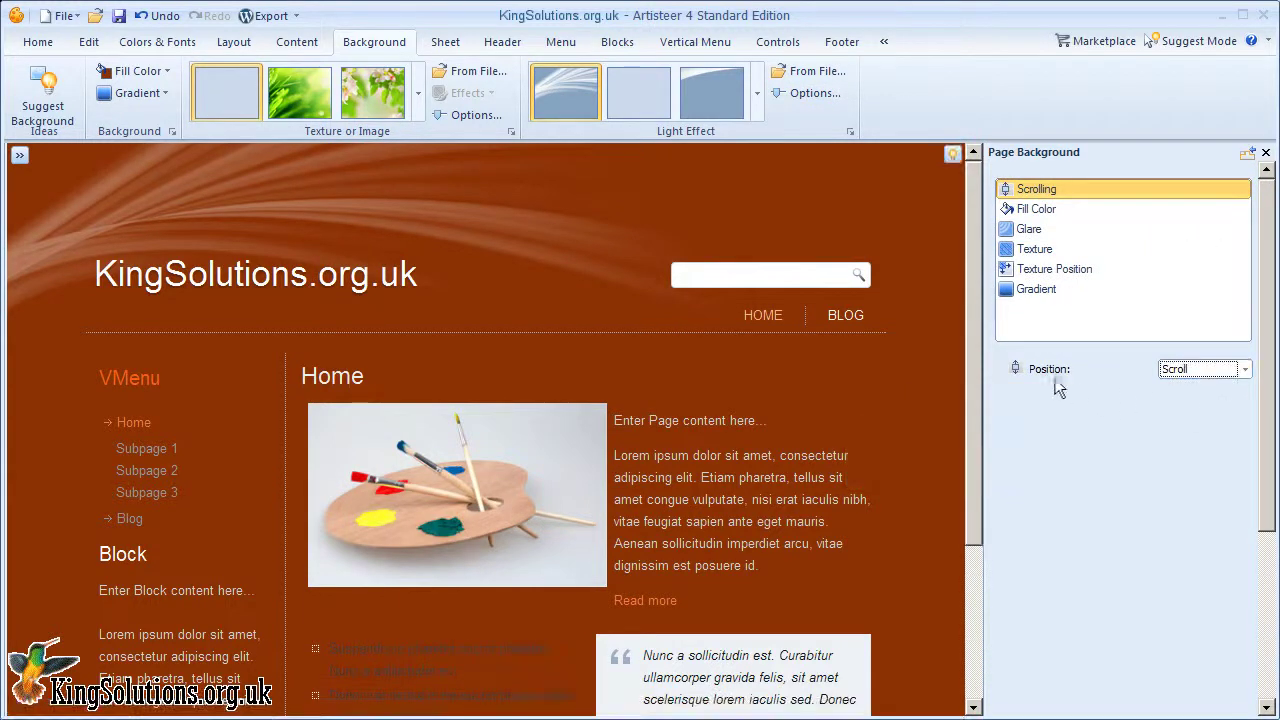
pyautogui.moveTo(973, 268); pyautogui.dragTo(967, 234)
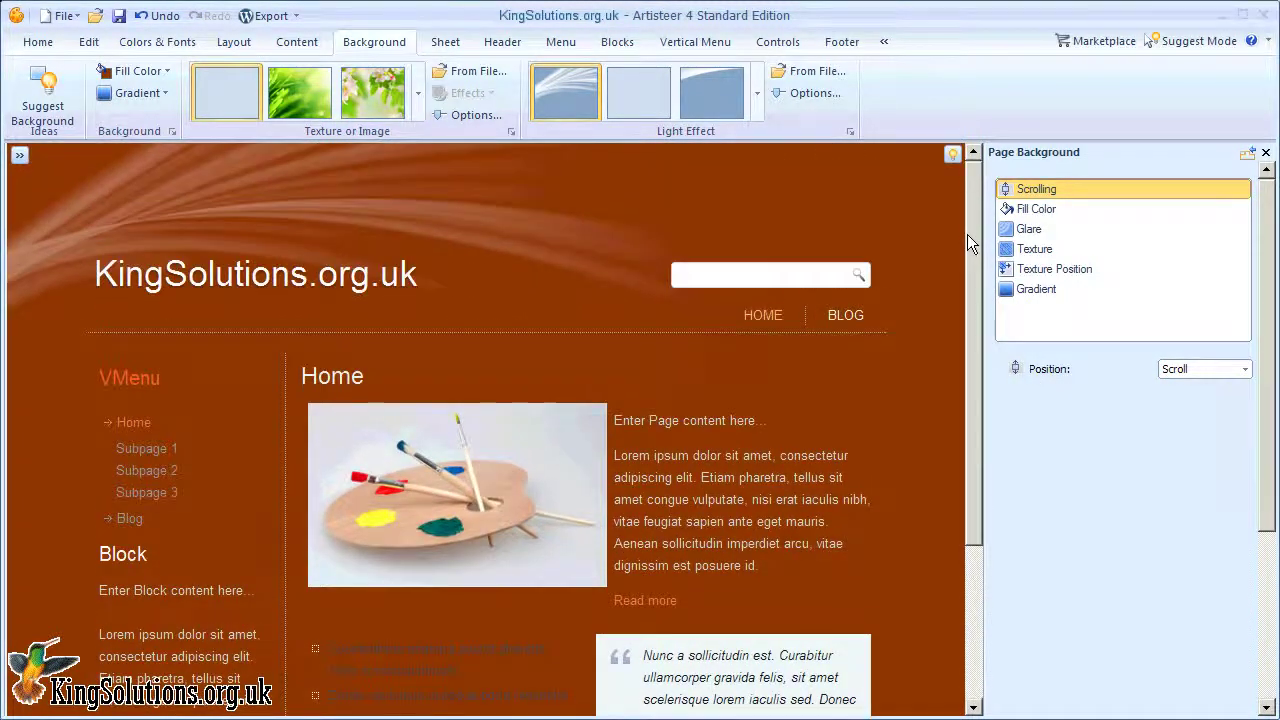
pyautogui.click(1245, 369)
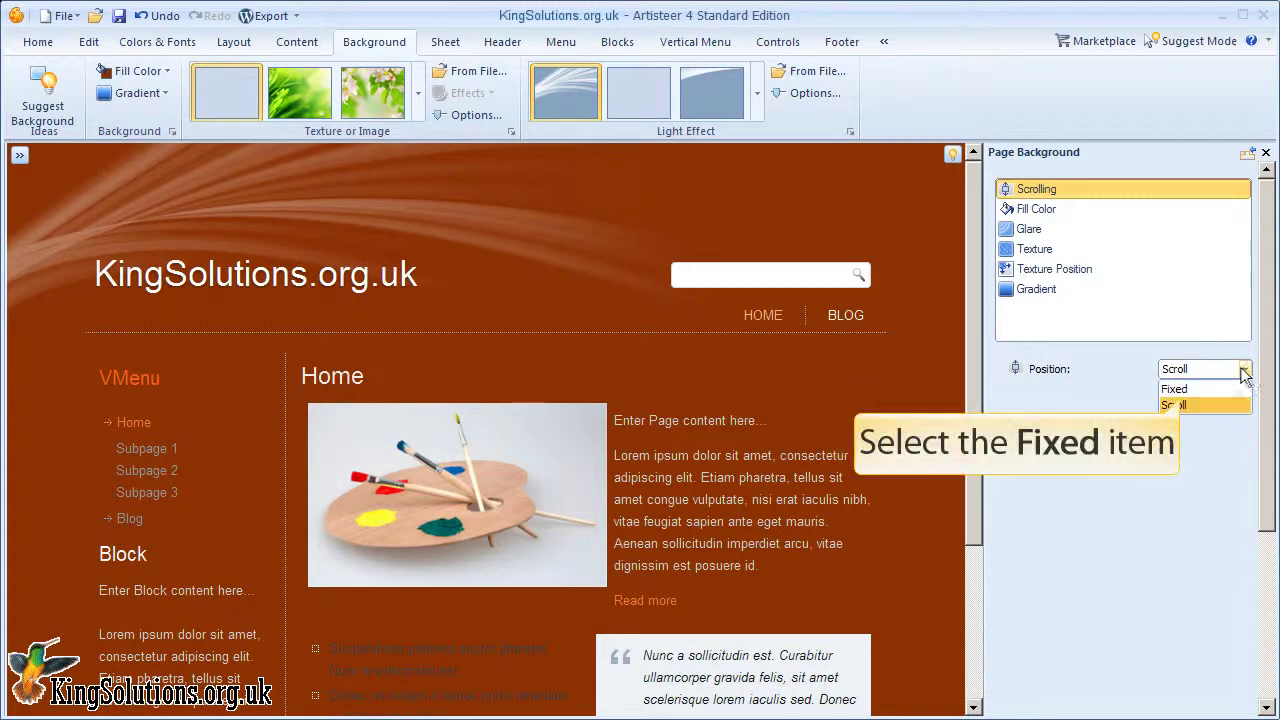
pyautogui.click(1230, 389)
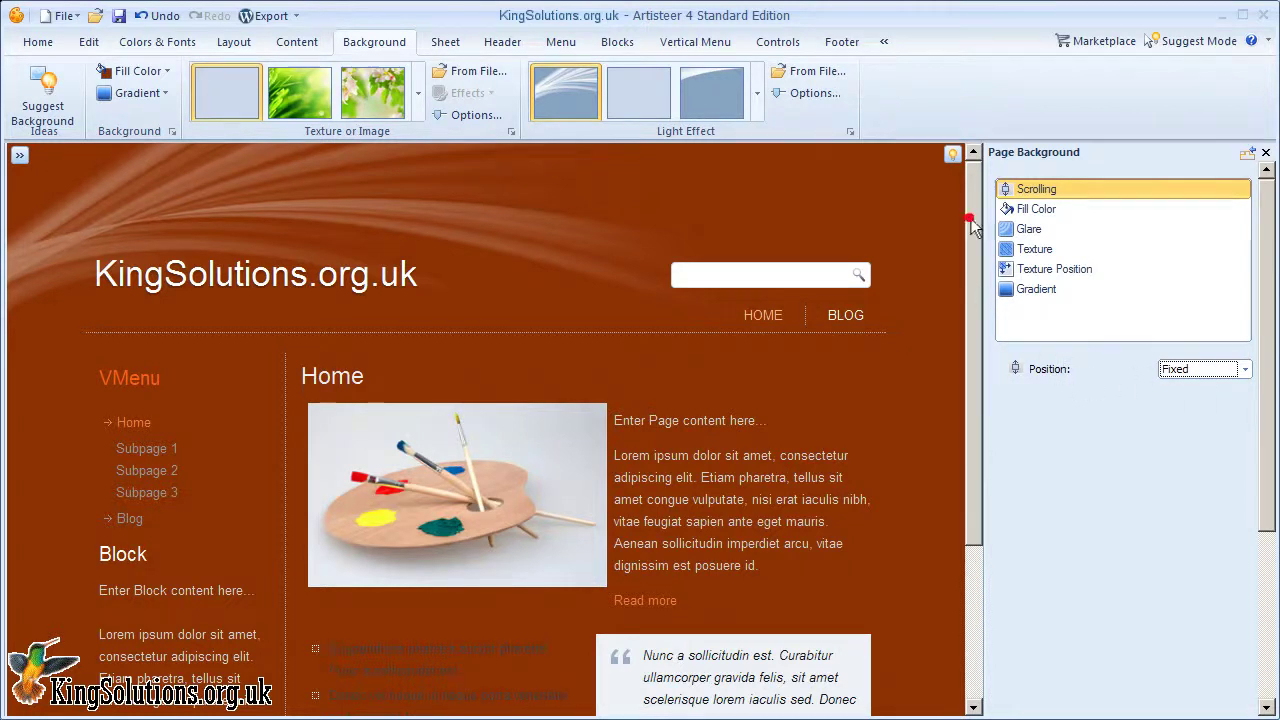
pyautogui.moveTo(970, 217); pyautogui.dragTo(986, 194)
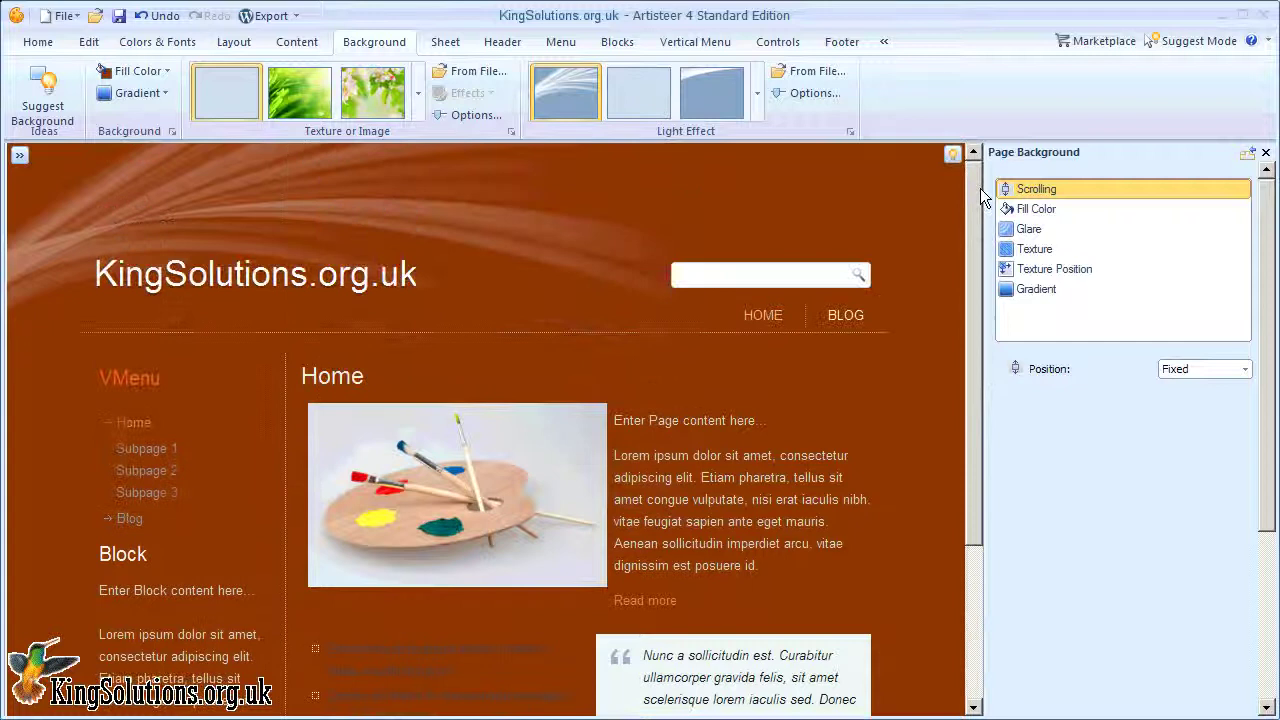
# - Test glare transparency and scale values, ending at 50% transparency and 100% scale
pyautogui.click(1029, 229)
pyautogui.moveTo(1171, 401); pyautogui.dragTo(1137, 425)
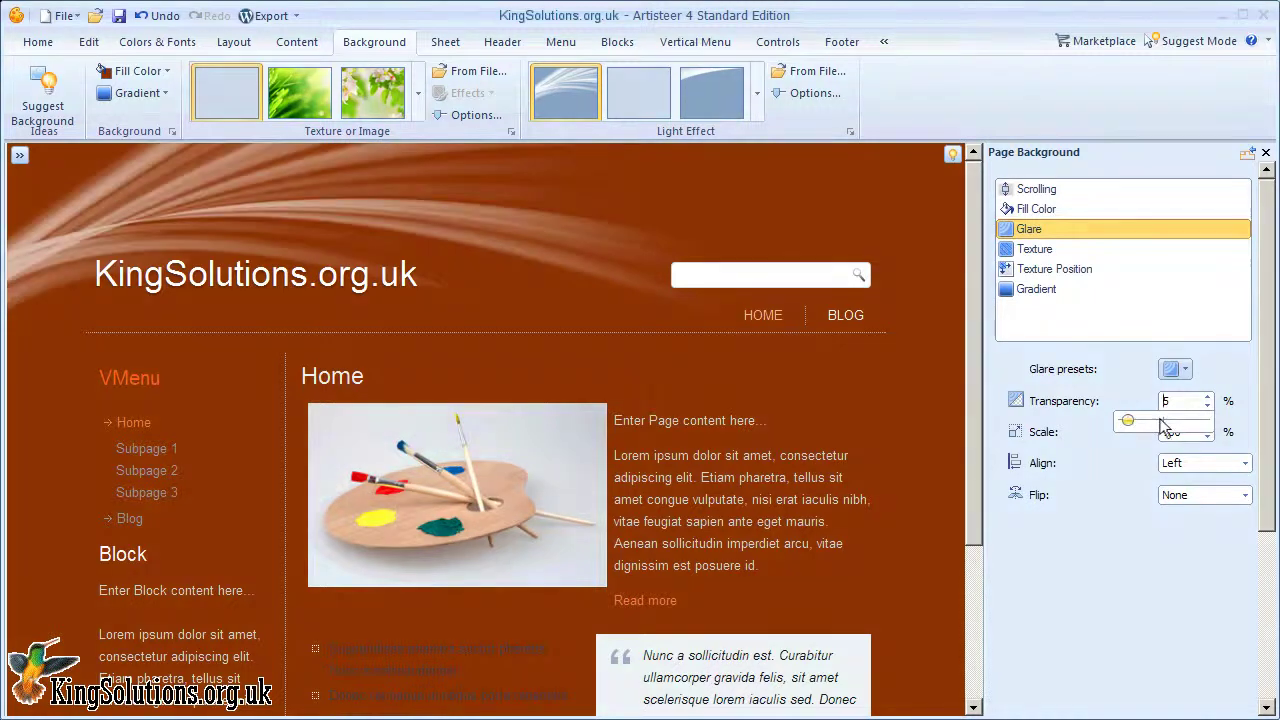
pyautogui.moveTo(1130, 425); pyautogui.dragTo(1205, 425)
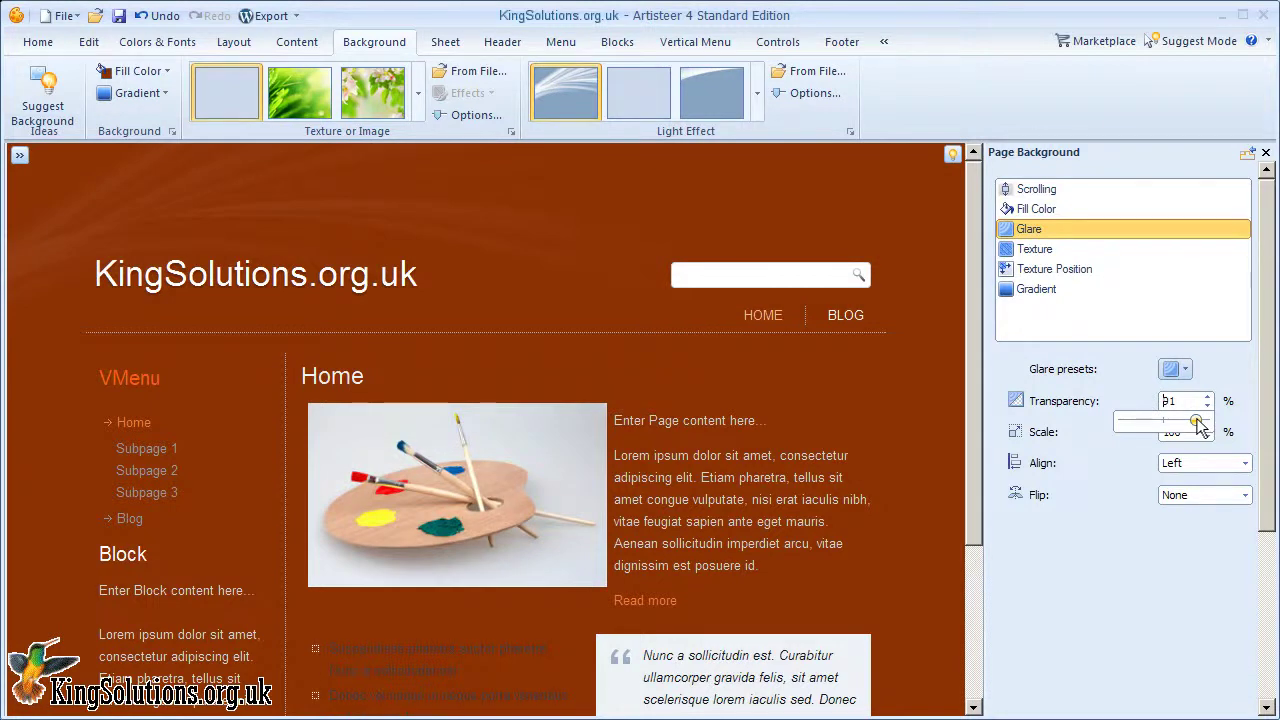
pyautogui.moveTo(1202, 427); pyautogui.dragTo(1175, 427)
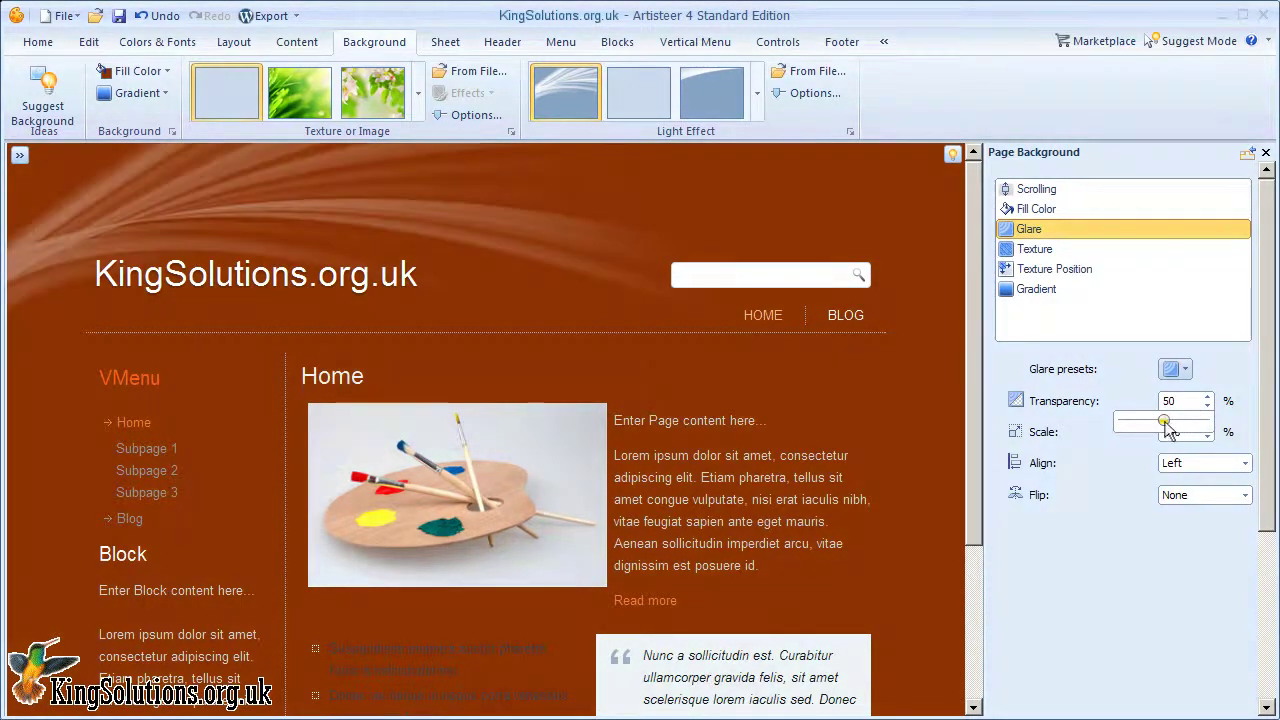
pyautogui.click(1168, 428)
pyautogui.click(1186, 431)
pyautogui.moveTo(1186, 452); pyautogui.dragTo(1143, 458)
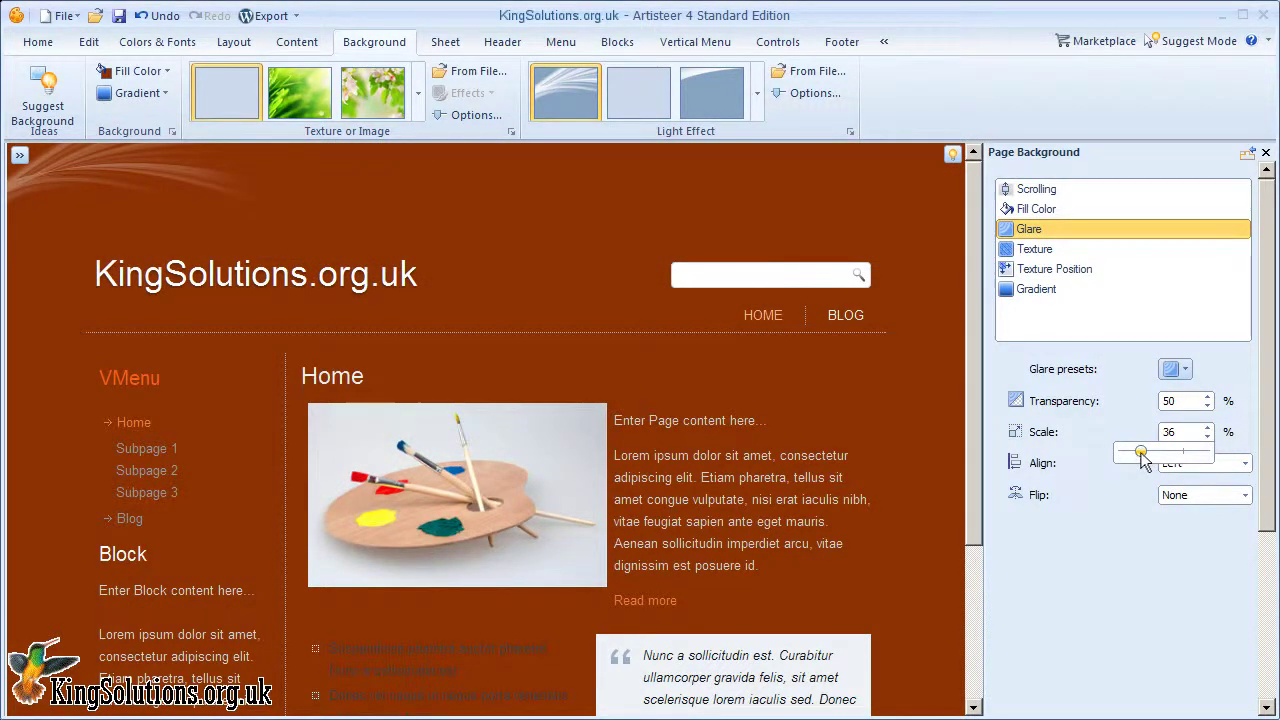
pyautogui.moveTo(1143, 458); pyautogui.dragTo(1185, 455)
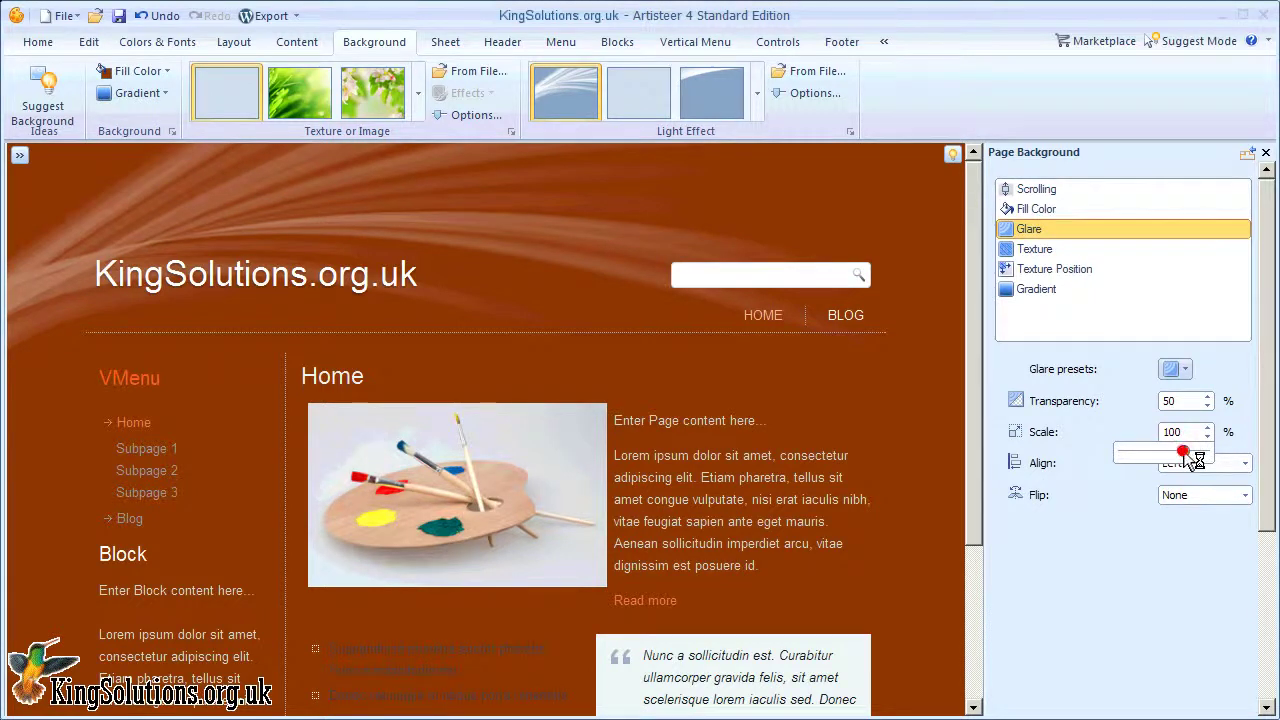
# - Try Right alignment for the glare, then return it to Left
pyautogui.click(1246, 465)
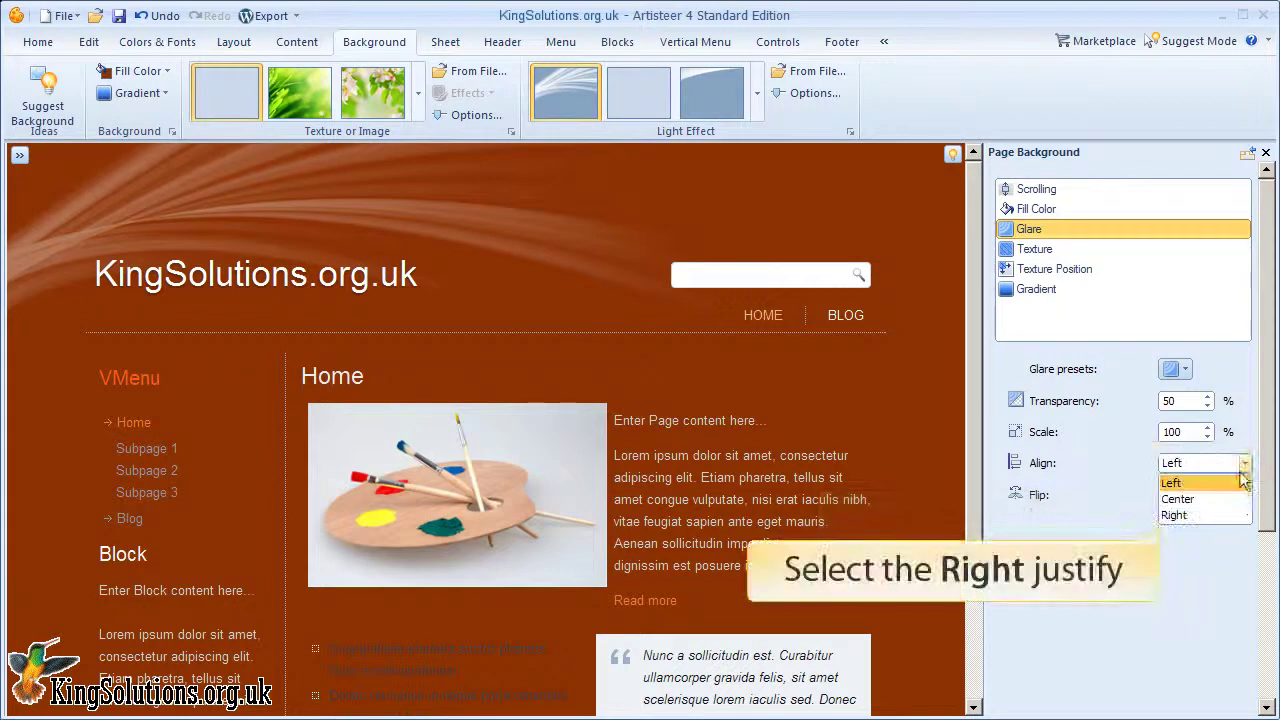
pyautogui.click(1237, 520)
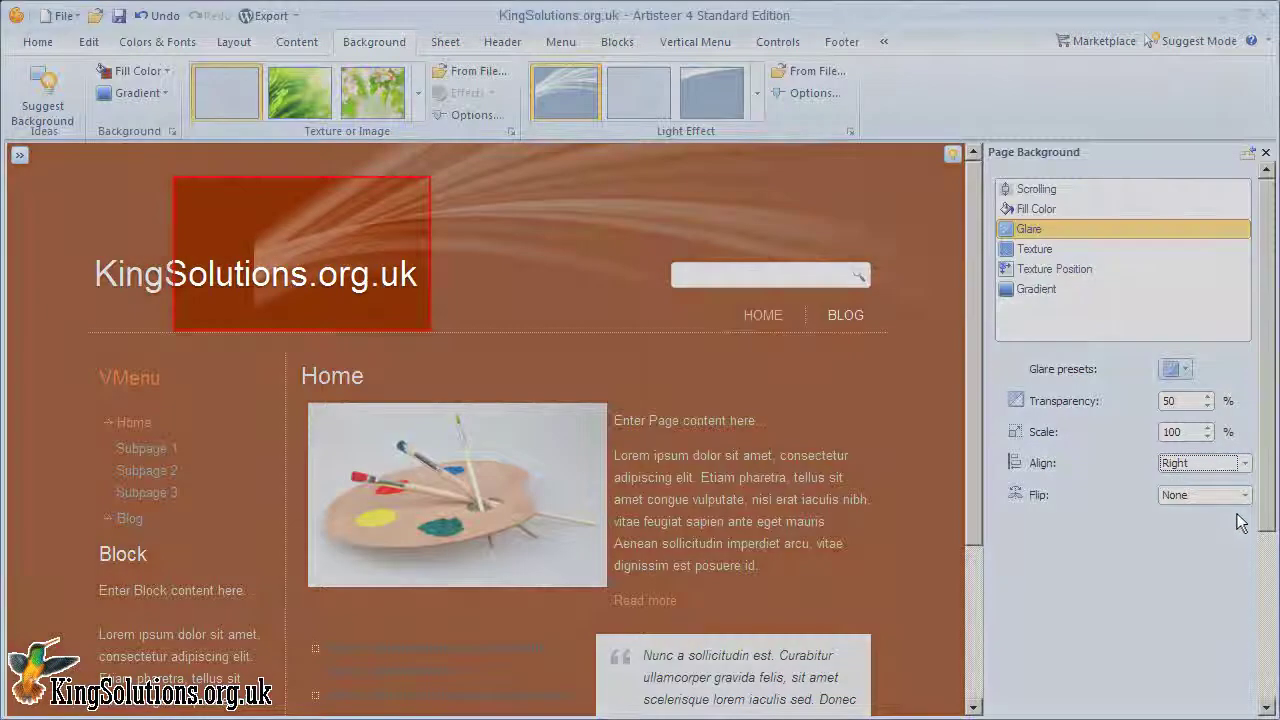
pyautogui.click(1245, 465)
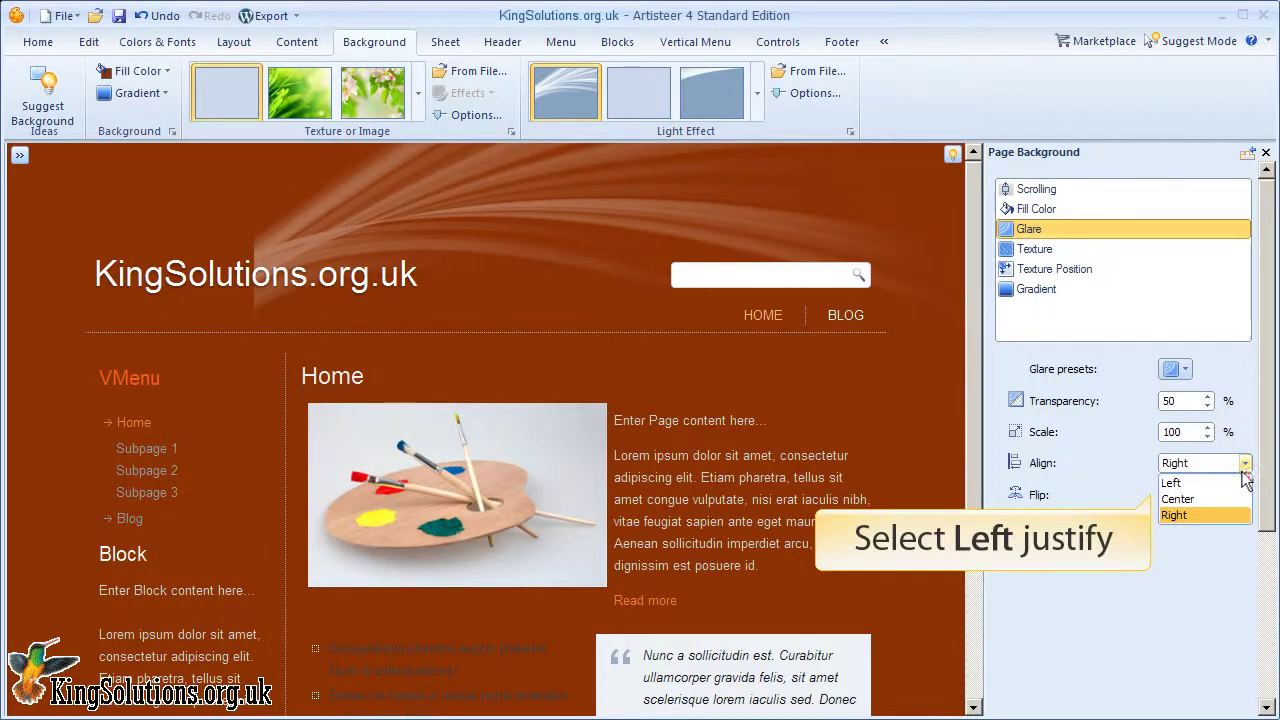
pyautogui.click(1243, 482)
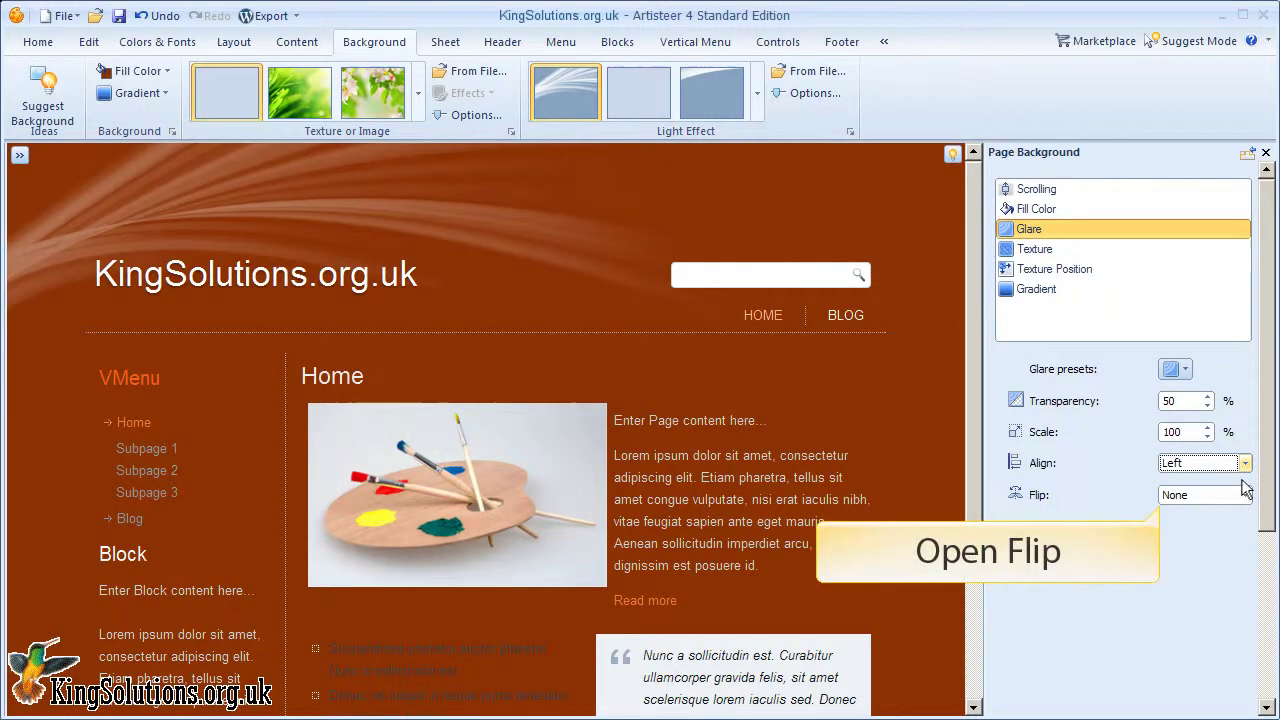
# - Try a Horizontal flip, reset Flip to None, and close the Page Background options
pyautogui.click(1245, 497)
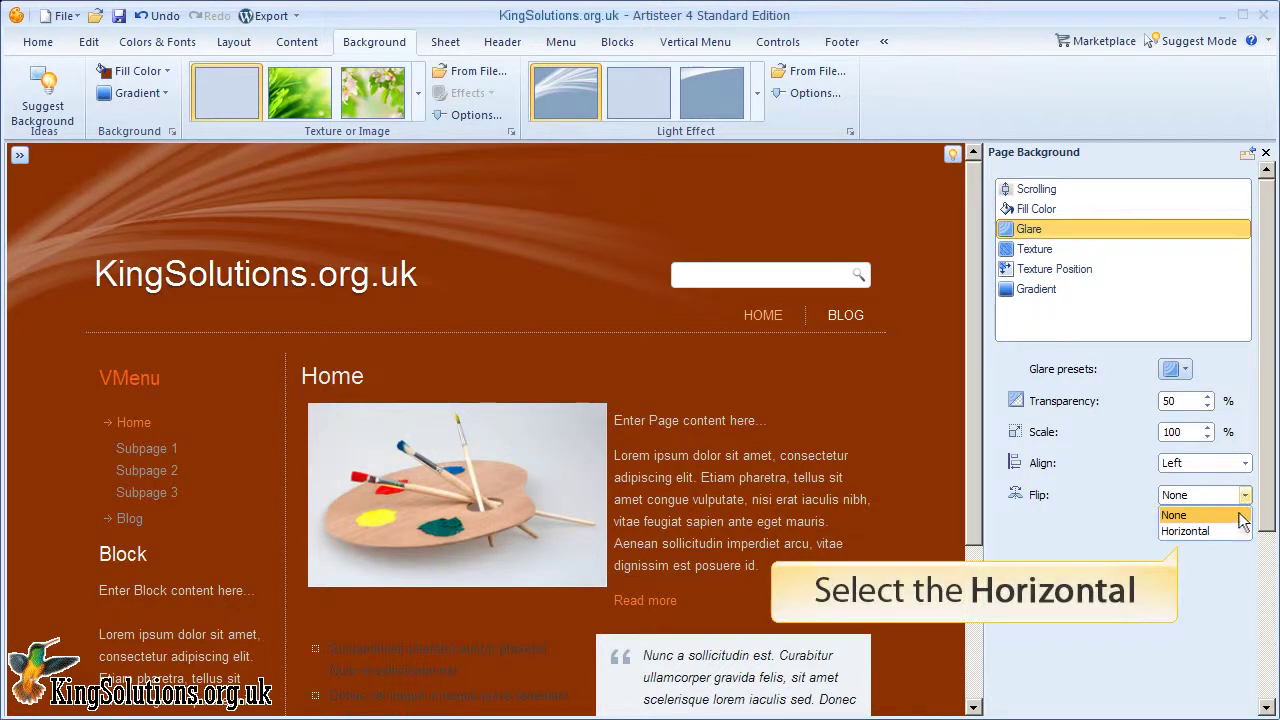
pyautogui.click(1238, 531)
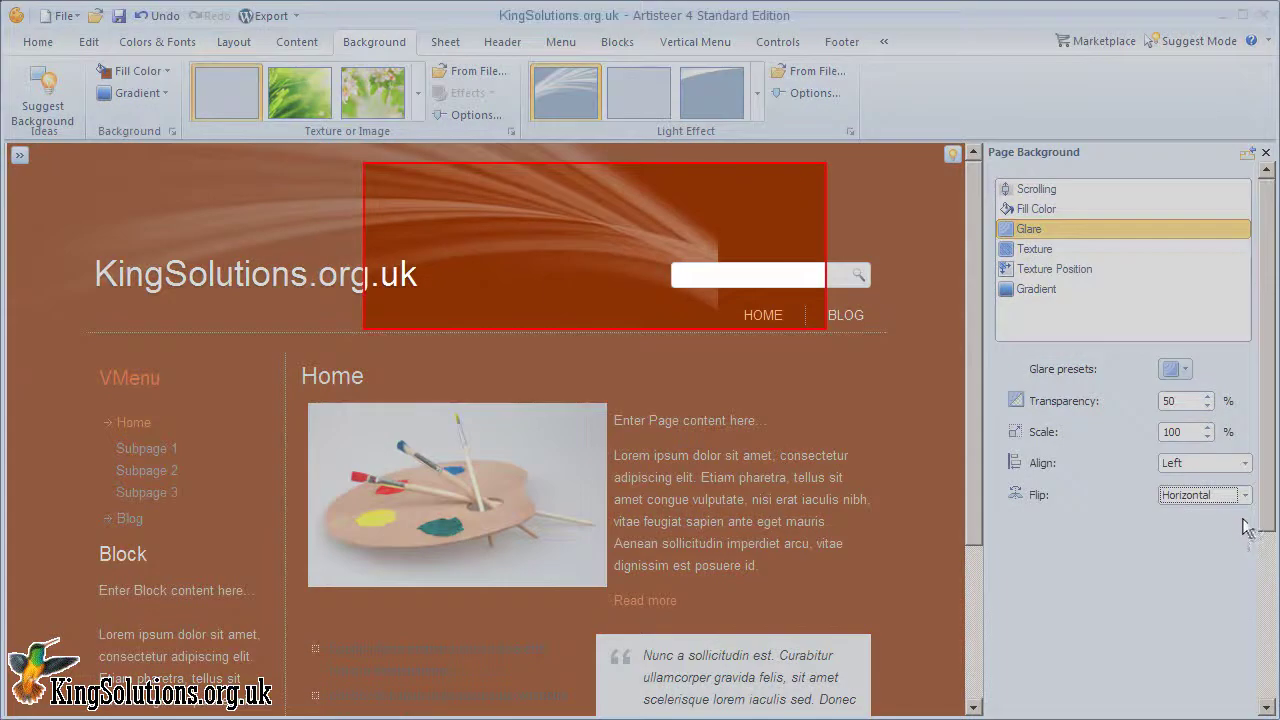
pyautogui.click(1245, 496)
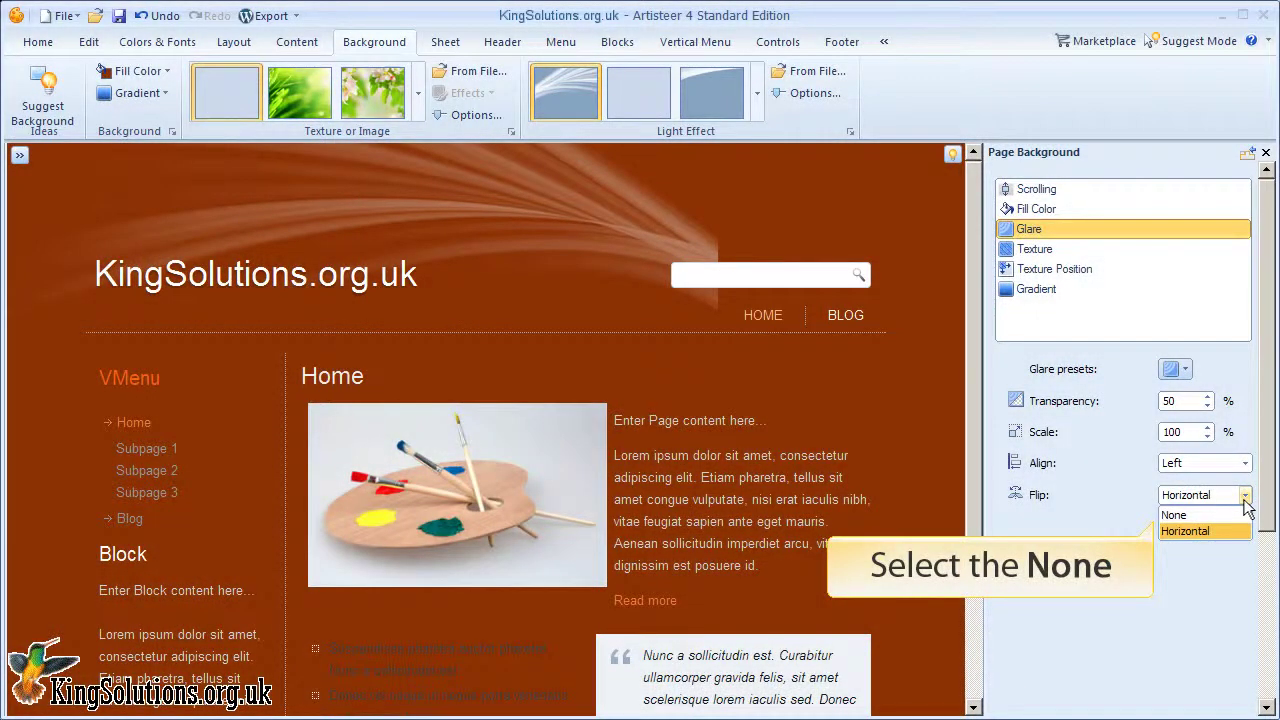
pyautogui.click(1212, 515)
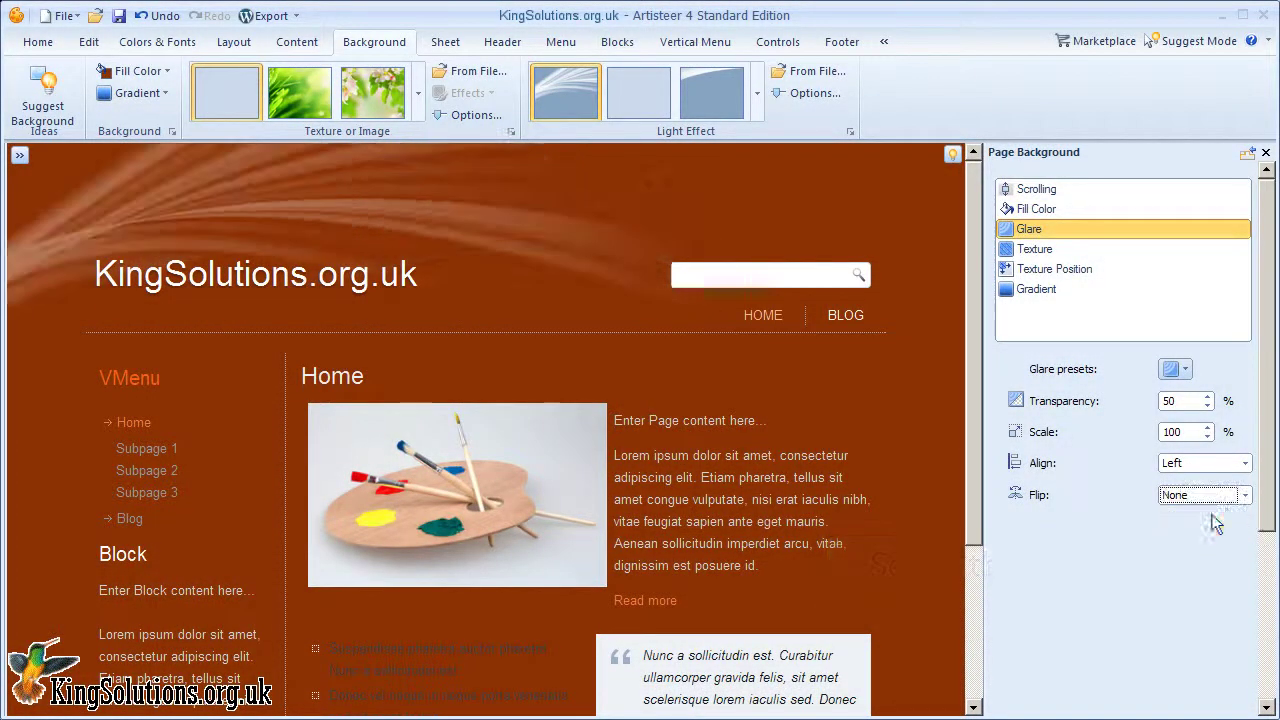
pyautogui.click(1265, 152)
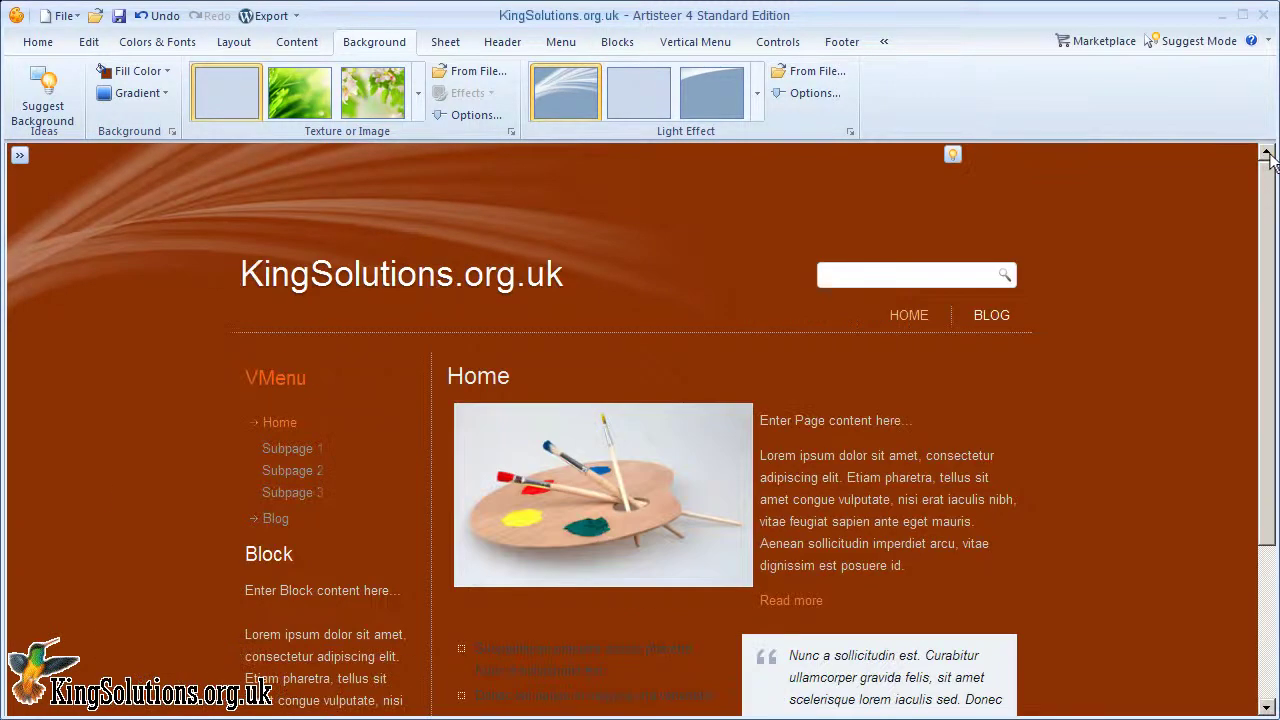